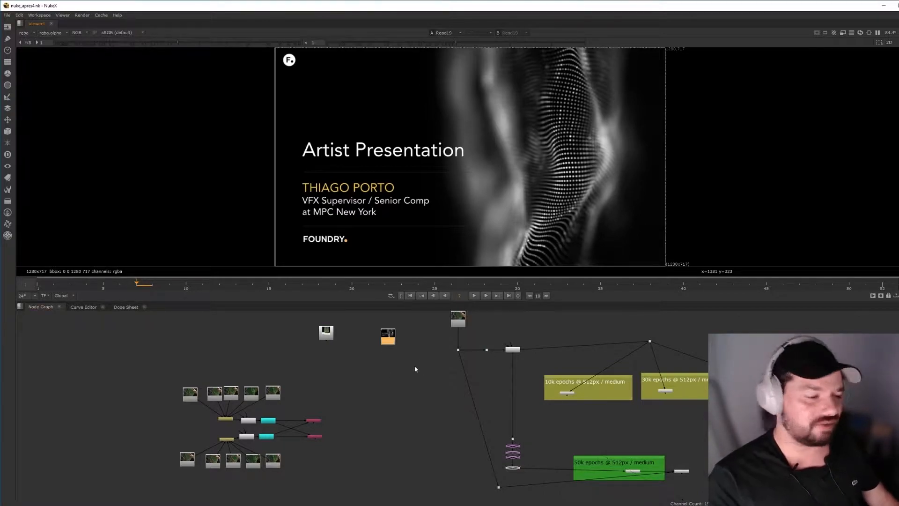
# - Show the card footage from the Read1 node in the viewer and nudge the neighbouring Read nodes
pyautogui.moveTo(389, 337); pyautogui.dragTo(383, 345)
pyautogui.click(461, 320)
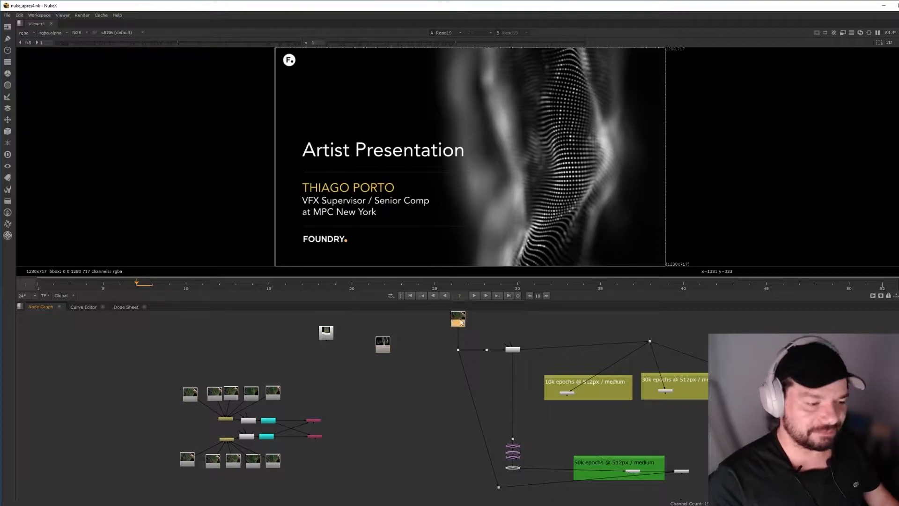
pyautogui.press('1')
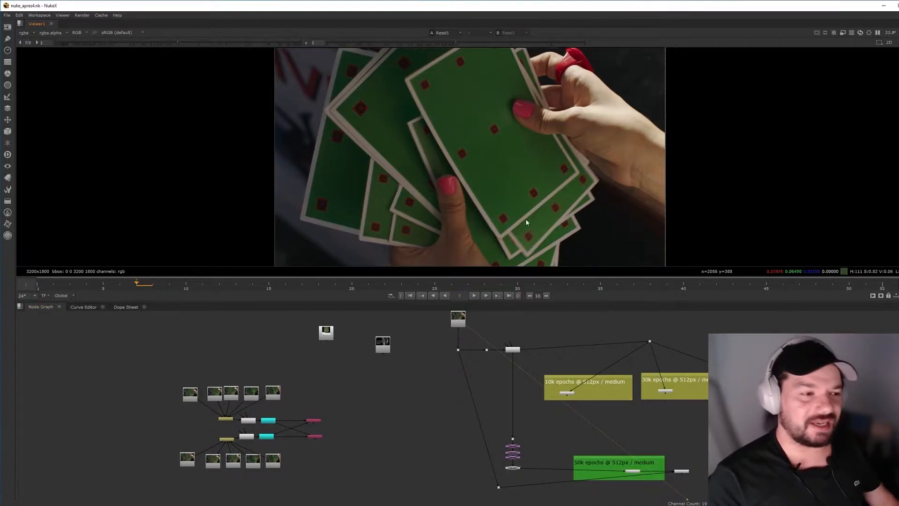
pyautogui.moveTo(453, 317); pyautogui.dragTo(453, 322)
pyautogui.click(468, 324)
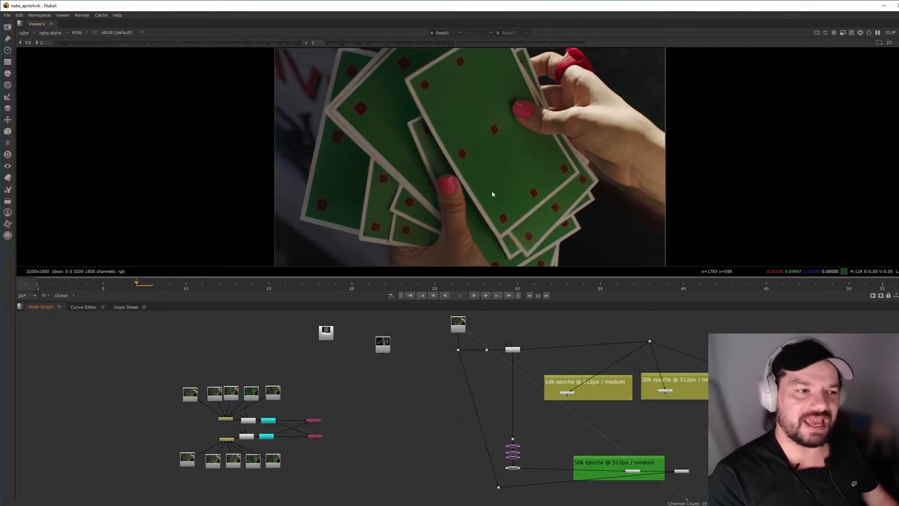
# - Scrub and play the card footage to examine the red tracking markers and overlapping cards
pyautogui.scroll(6, 471, 140)
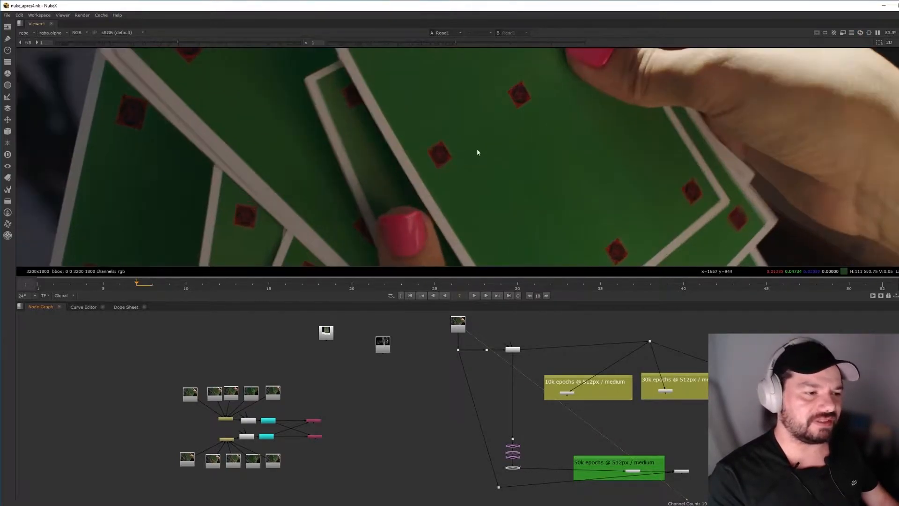
pyautogui.scroll(-3, 444, 253)
pyautogui.moveTo(134, 290); pyautogui.dragTo(203, 295)
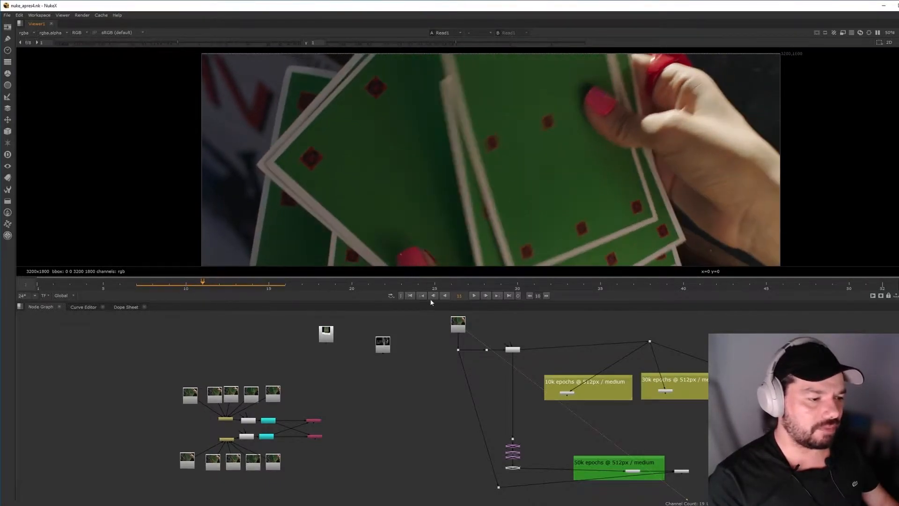
pyautogui.click(422, 297)
pyautogui.click(474, 295)
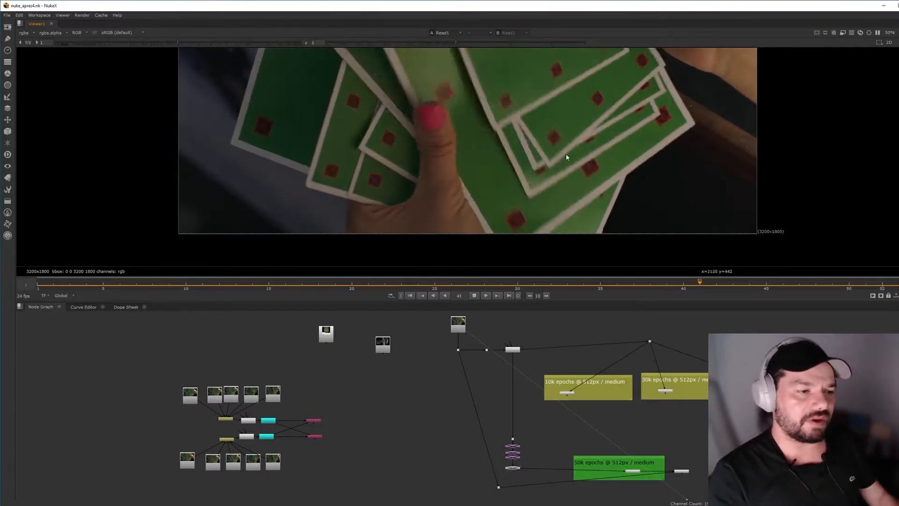
pyautogui.scroll(2, 547, 149)
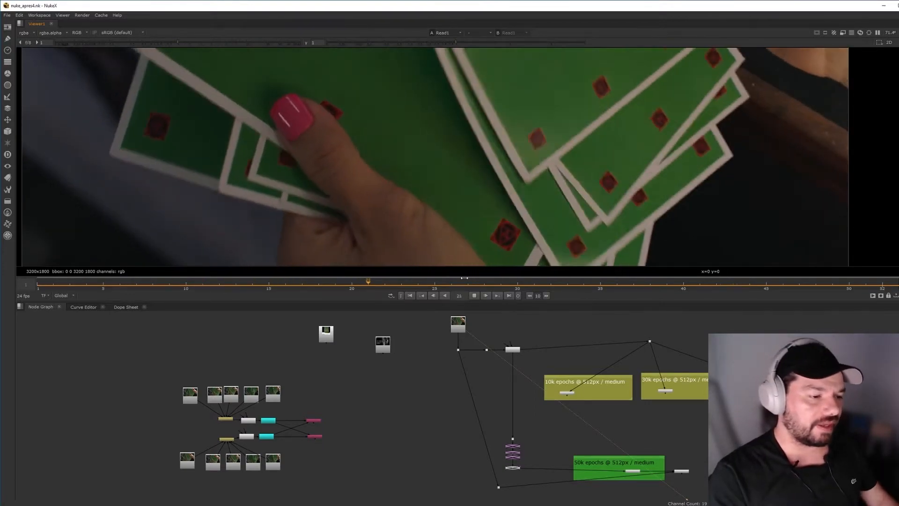
pyautogui.click(474, 295)
pyautogui.press('f')
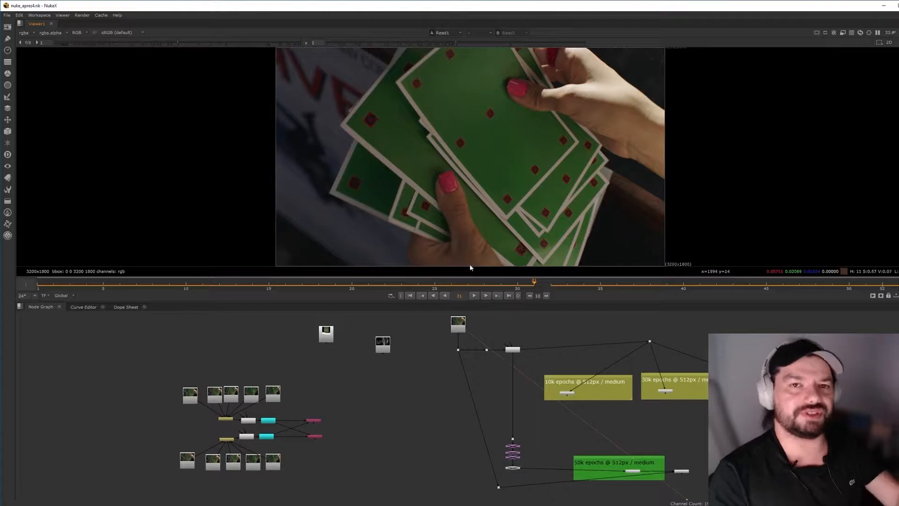
# - Examine the markers close up around frames 31 and 24, checking changing light and focus on the front card, and replay the shot
pyautogui.scroll(5, 510, 170)
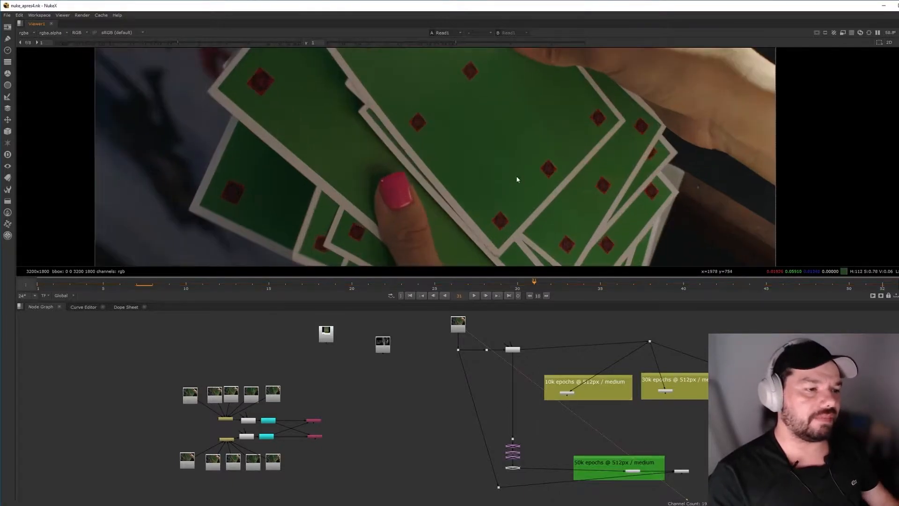
pyautogui.moveTo(488, 182); pyautogui.dragTo(496, 204, button='middle')
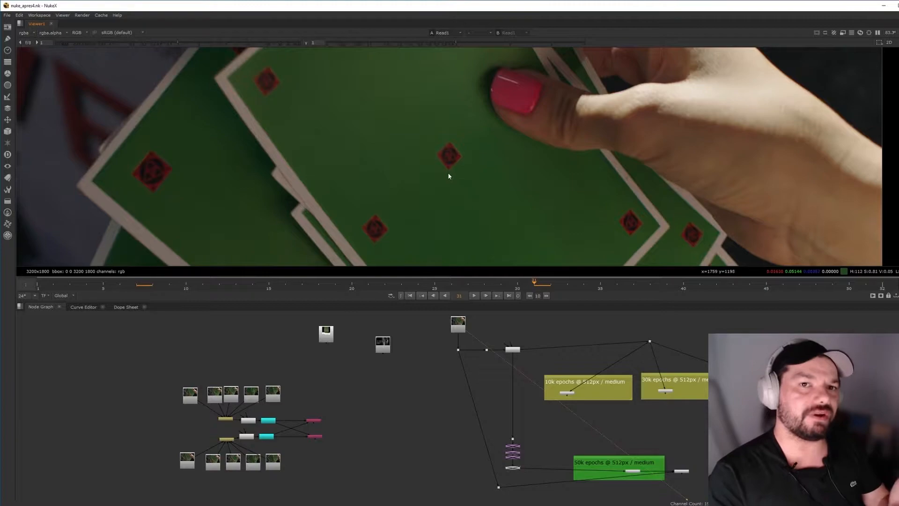
pyautogui.moveTo(505, 283); pyautogui.dragTo(418, 283)
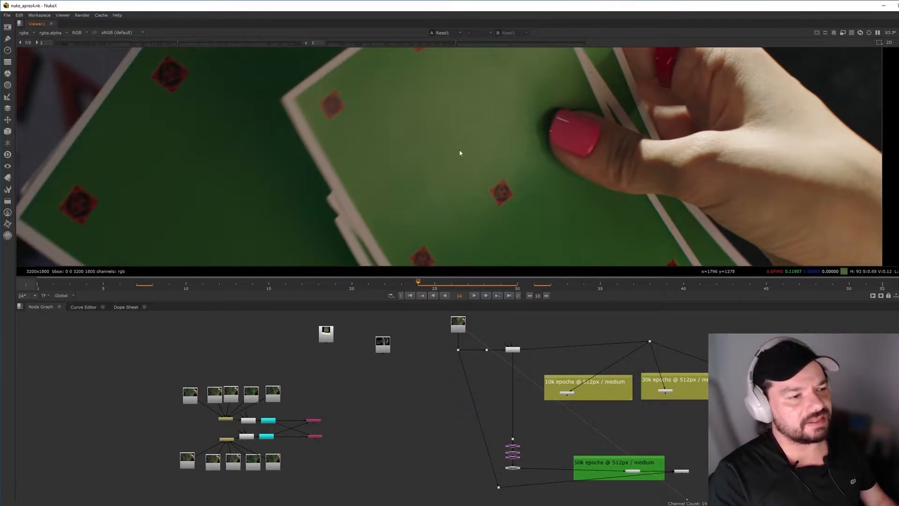
pyautogui.moveTo(526, 213); pyautogui.dragTo(451, 95, button='middle')
pyautogui.moveTo(465, 131); pyautogui.dragTo(474, 260, button='middle')
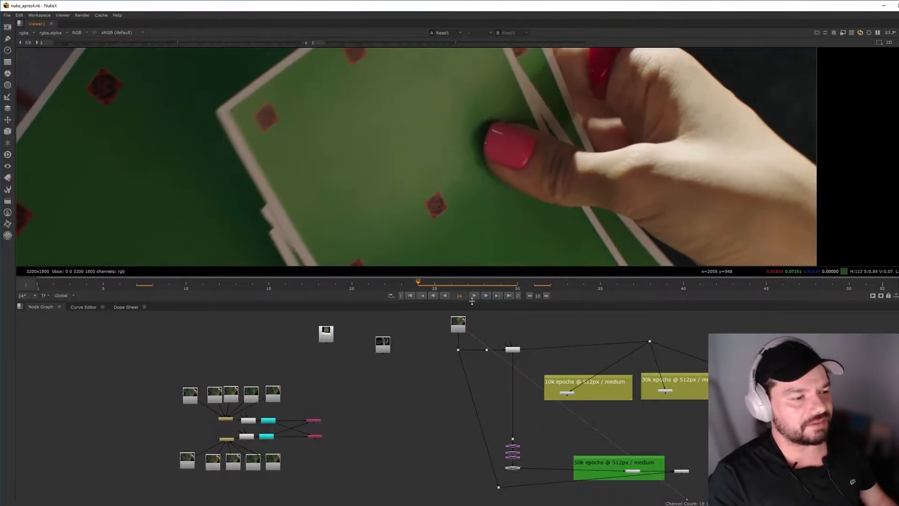
pyautogui.moveTo(432, 287); pyautogui.dragTo(420, 284)
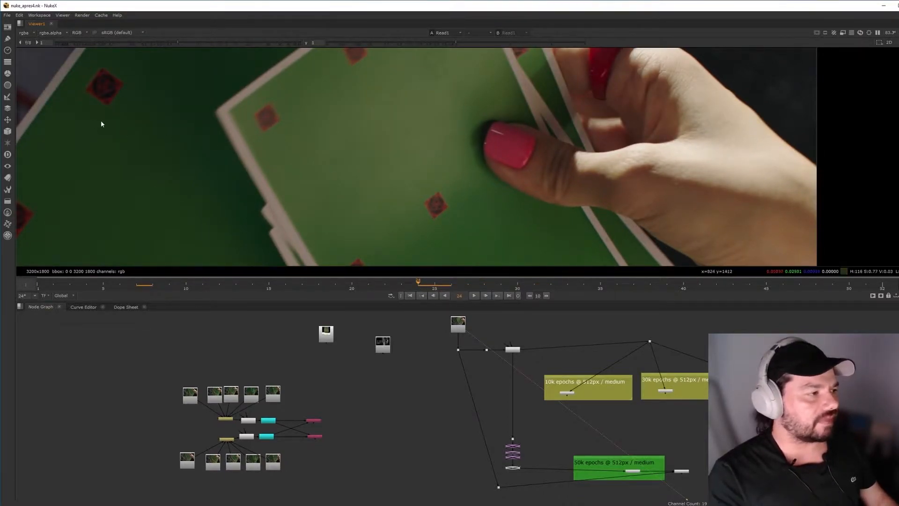
pyautogui.moveTo(108, 93); pyautogui.dragTo(245, 125, button='middle')
pyautogui.moveTo(542, 202); pyautogui.dragTo(362, 83, button='middle')
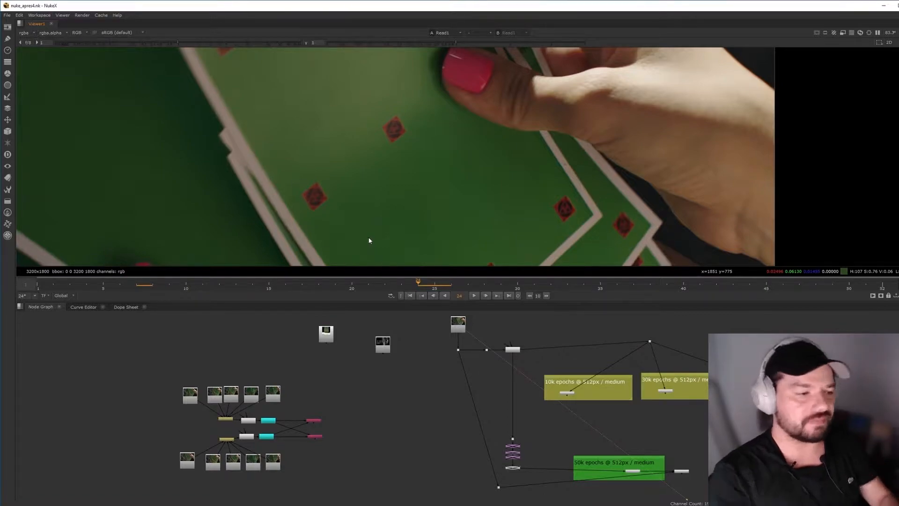
pyautogui.press('f')
pyautogui.click(474, 295)
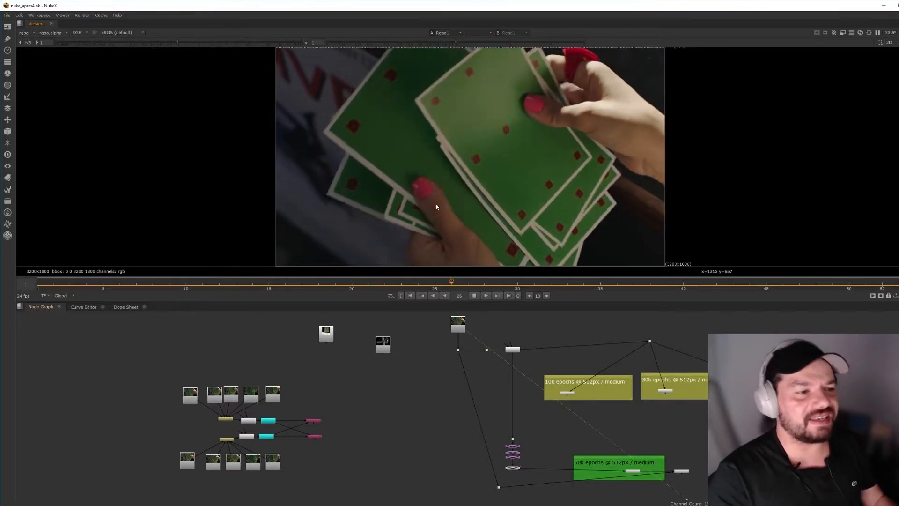
# - Examine the thumb's edge and its shadow on the front card at frame 19, and play the shot
pyautogui.click(473, 295)
pyautogui.moveTo(270, 288); pyautogui.dragTo(336, 290)
pyautogui.scroll(3, 565, 82)
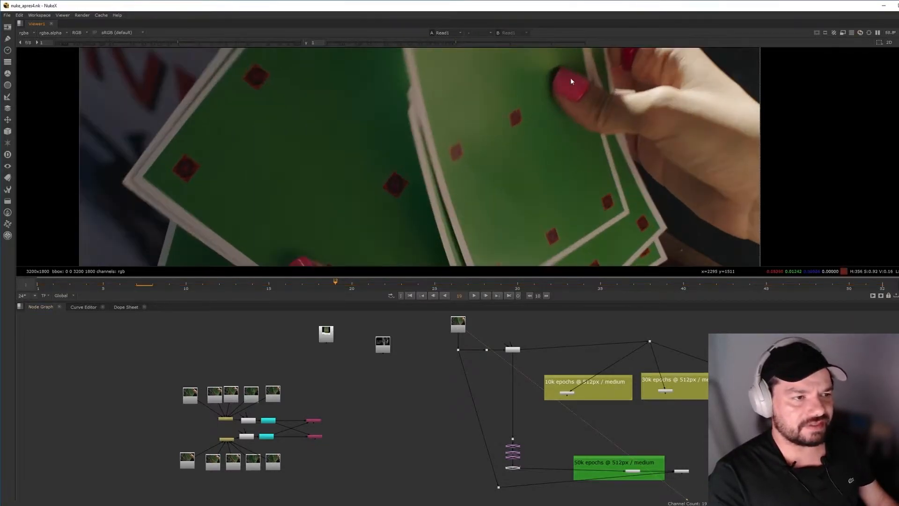
pyautogui.scroll(2, 565, 81)
pyautogui.moveTo(553, 83); pyautogui.dragTo(504, 180, button='middle')
pyautogui.scroll(2, 504, 180)
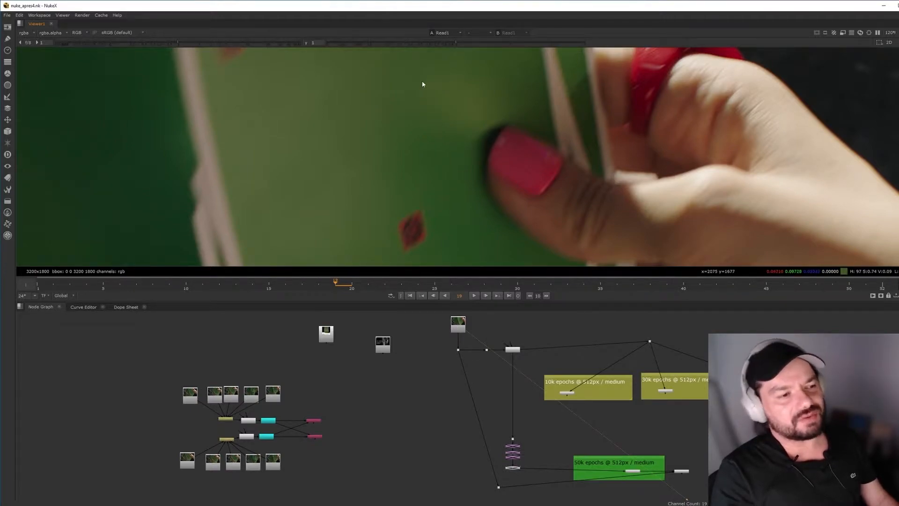
pyautogui.scroll(-5, 396, 104)
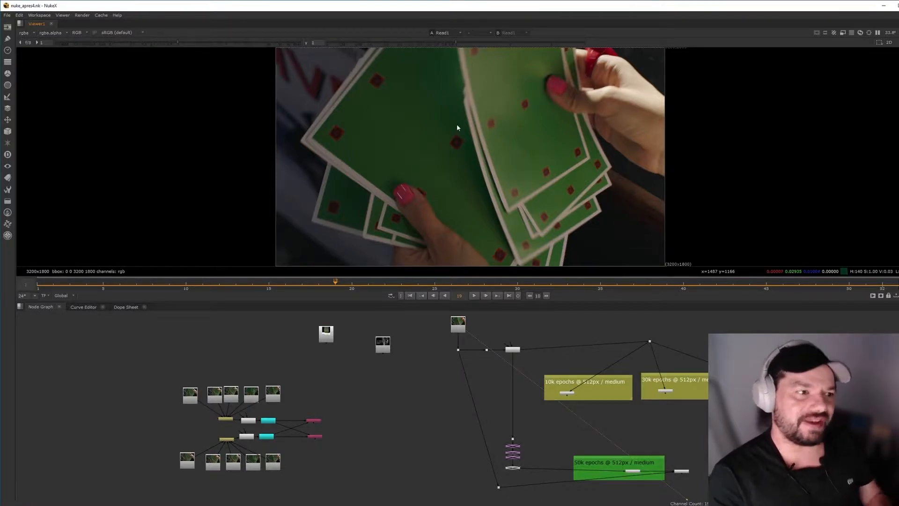
pyautogui.click(474, 296)
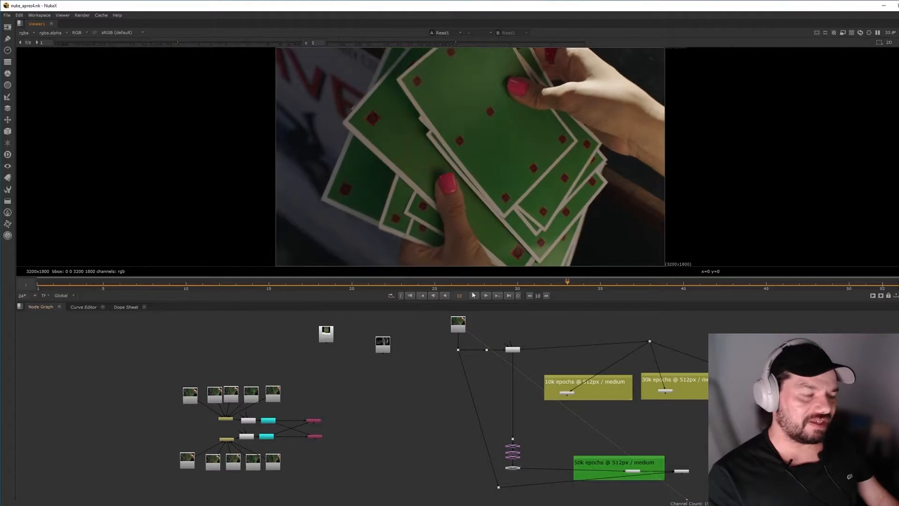
# - At frame 21, add a RotoPaint node, connect it to the dot below Read1, and view it
pyautogui.click(368, 284)
pyautogui.scroll(5, 454, 356)
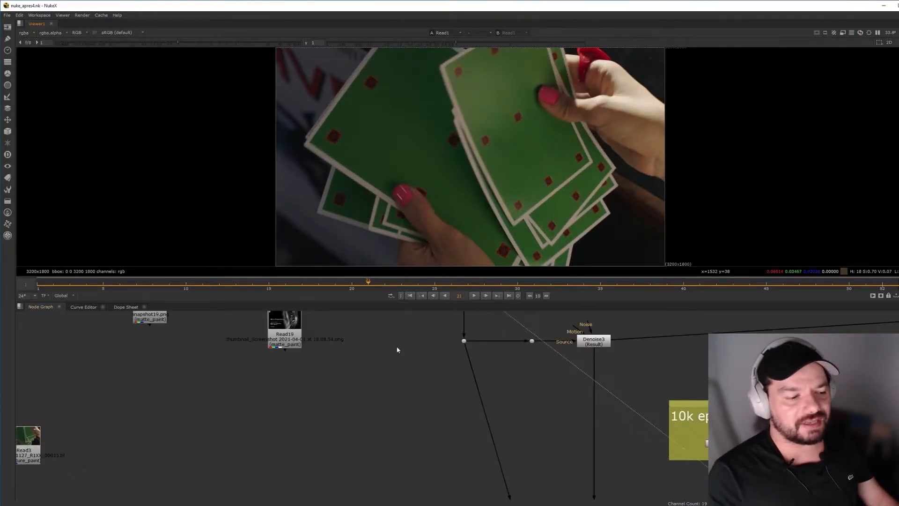
pyautogui.moveTo(397, 350); pyautogui.dragTo(374, 412, button='middle')
pyautogui.press('p')
pyautogui.moveTo(385, 416); pyautogui.dragTo(441, 402)
pyautogui.click(387, 424)
pyautogui.press('1')
# - Draw a closed five-point Bezier around the red marker beside the upper thumb, with the RotoPaint output set to alpha
pyautogui.scroll(4, 519, 151)
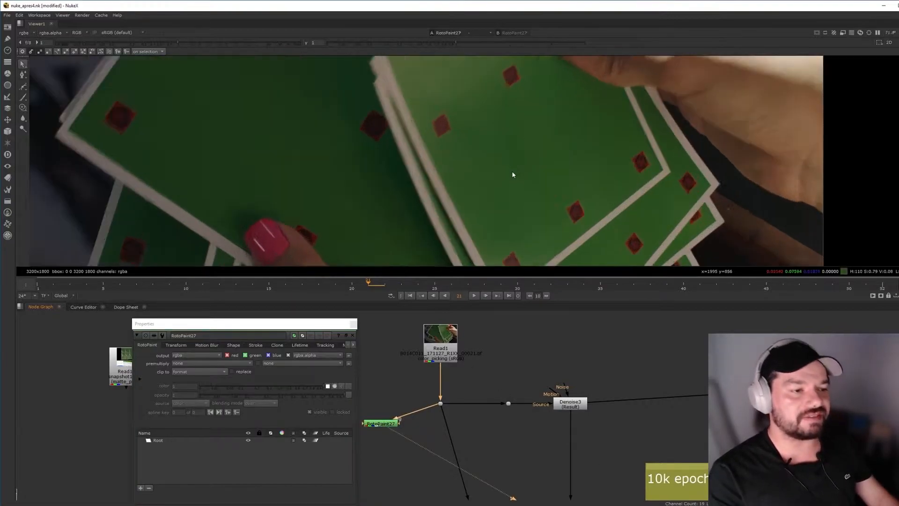
pyautogui.scroll(1, 512, 173)
pyautogui.moveTo(512, 174); pyautogui.dragTo(381, 323, button='middle')
pyautogui.click(23, 88)
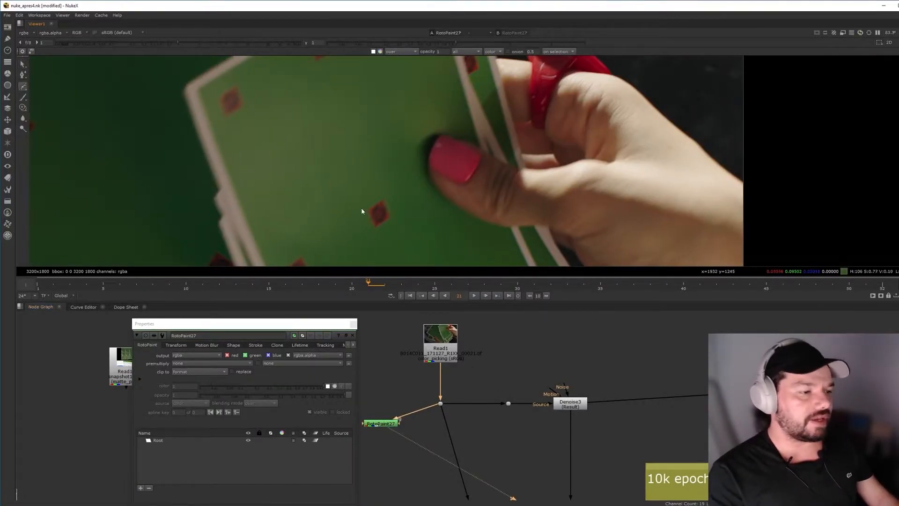
pyautogui.click(361, 210)
pyautogui.click(385, 234)
pyautogui.click(404, 215)
pyautogui.click(392, 192)
pyautogui.click(368, 189)
pyautogui.click(361, 210)
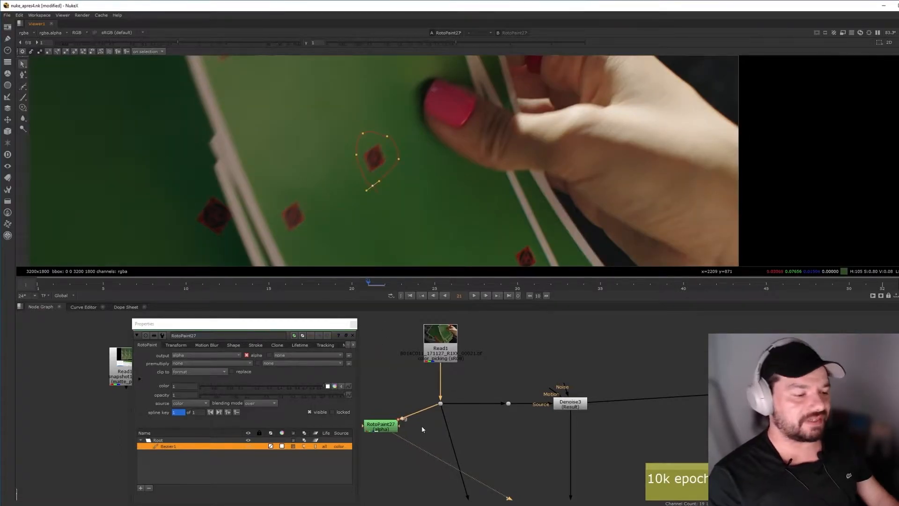
# - Add a Premult node after the RotoPaint and close the RotoPaint properties
pyautogui.click(381, 425)
pyautogui.press('Tab')
pyautogui.write('premult')
pyautogui.press('Return')
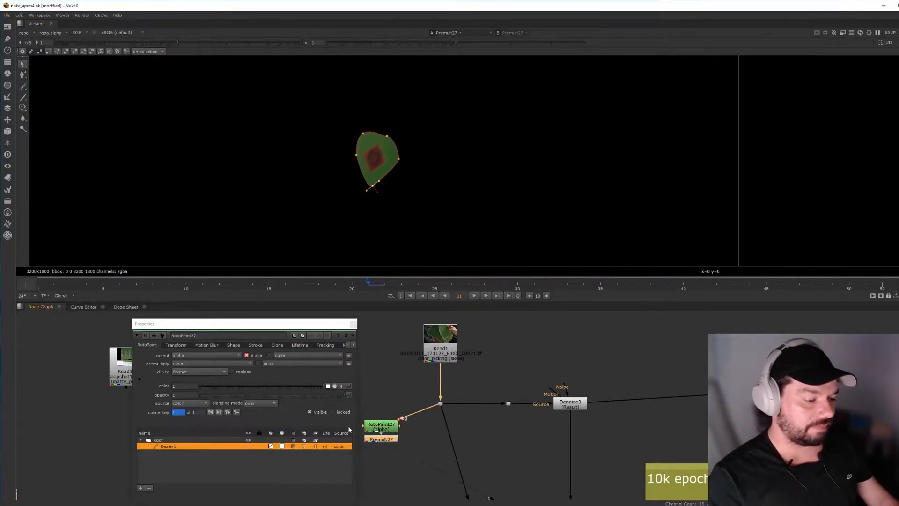
pyautogui.click(352, 336)
# - Merge the premultiplied patch over the original Read1 plate and close the Merge properties
pyautogui.moveTo(386, 439); pyautogui.dragTo(441, 404)
pyautogui.press('m')
pyautogui.click(420, 469)
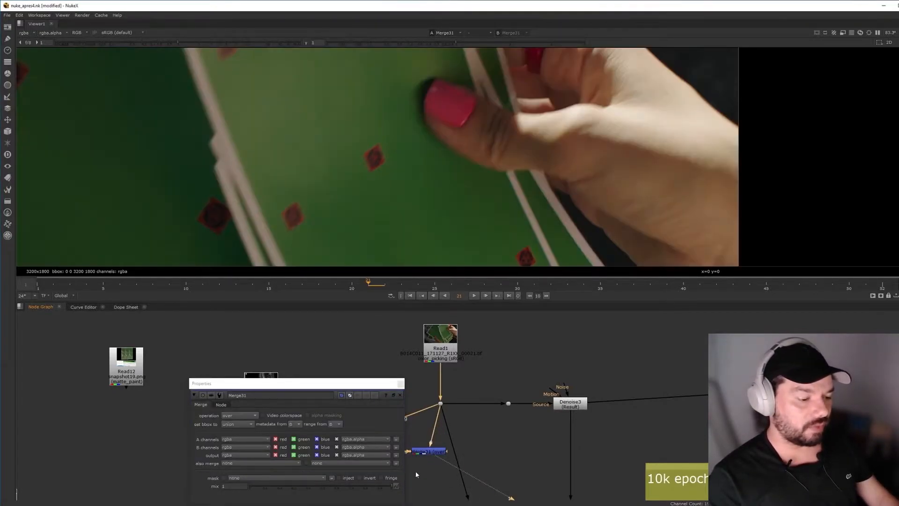
pyautogui.click(400, 394)
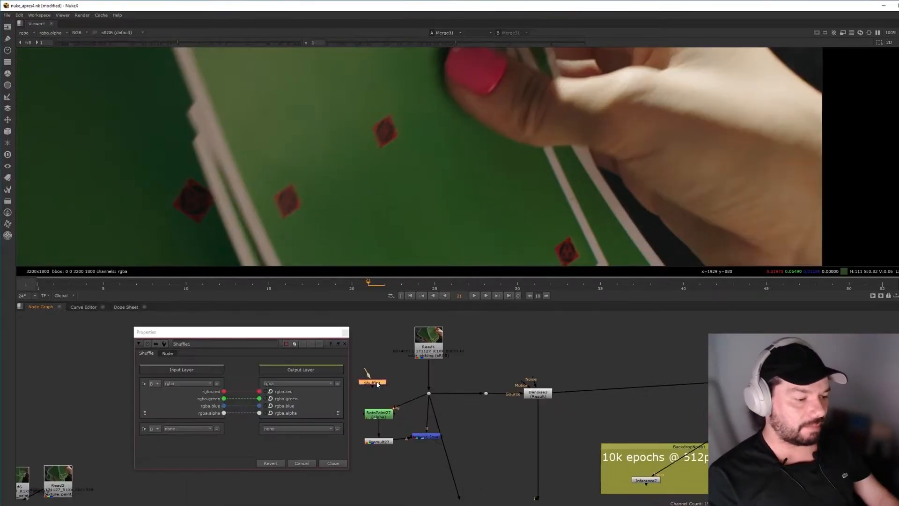
# - Insert a Shuffle node that changes the alpha output and a Transform node between the plate and the RotoPaint
pyautogui.moveTo(379, 380); pyautogui.dragTo(409, 400)
pyautogui.click(272, 413)
pyautogui.click(337, 461)
pyautogui.click(362, 369)
pyautogui.press('t')
pyautogui.moveTo(361, 367); pyautogui.dragTo(385, 398)
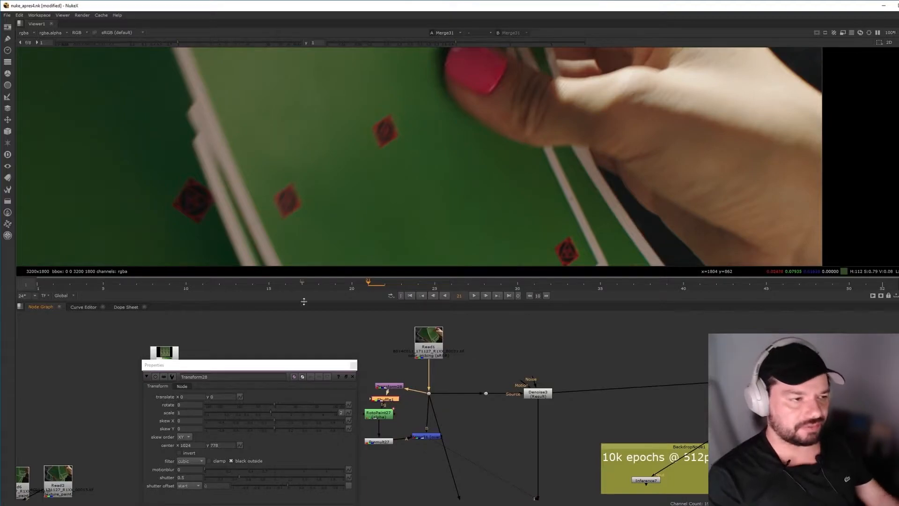
# - Centre the Transform near the marker, shift the patch about 114 pixels upward, and set its scale to 1
pyautogui.scroll(2, 416, 162)
pyautogui.scroll(-1, 417, 164)
pyautogui.keyDown('ctrl'); pyautogui.click(349, 234); pyautogui.keyUp('ctrl')
pyautogui.moveTo(416, 165); pyautogui.dragTo(382, 214, button='middle')
pyautogui.moveTo(383, 215); pyautogui.dragTo(383, 169)
pyautogui.moveTo(375, 178); pyautogui.dragTo(384, 159)
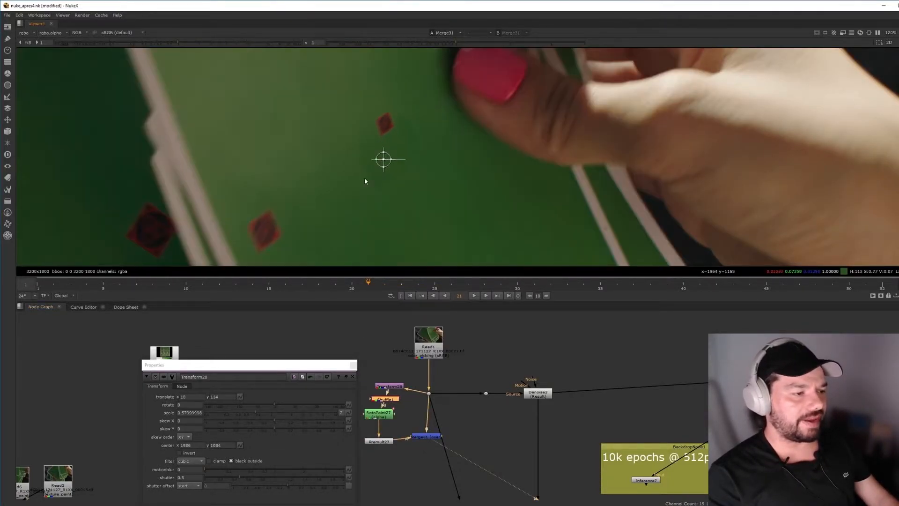
pyautogui.doubleClick(190, 412)
pyautogui.write('1')
pyautogui.click(261, 391)
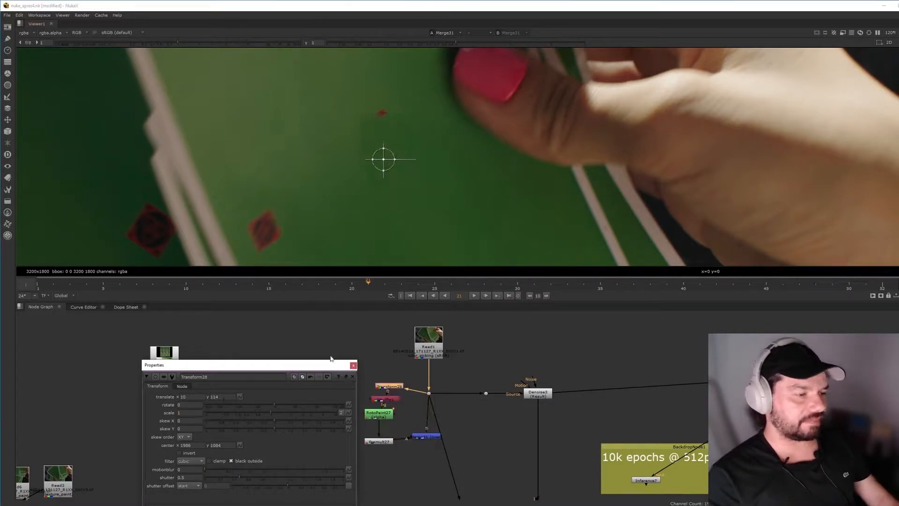
# - Add a Blur node after the RotoPaint, limited to the alpha channel, with a size of about 40
pyautogui.click(378, 413)
pyautogui.press('b')
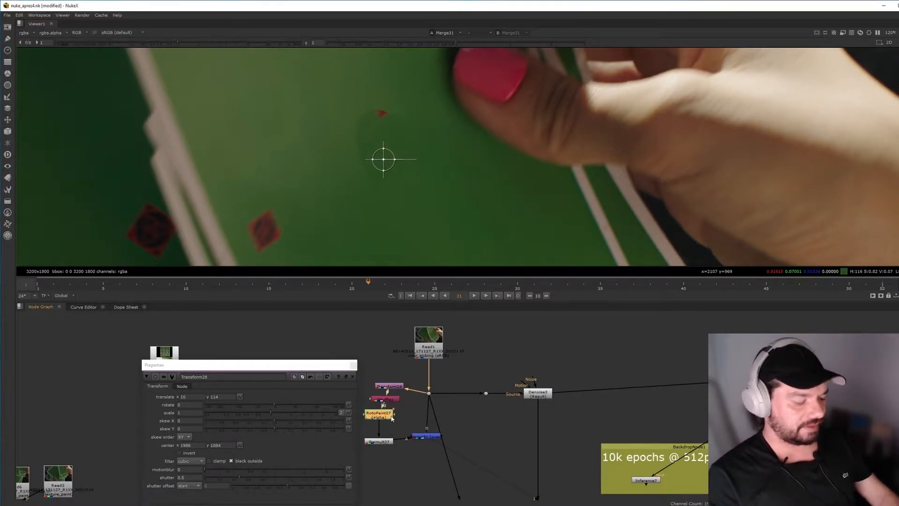
pyautogui.click(202, 419)
pyautogui.click(201, 457)
pyautogui.moveTo(210, 426); pyautogui.dragTo(288, 426)
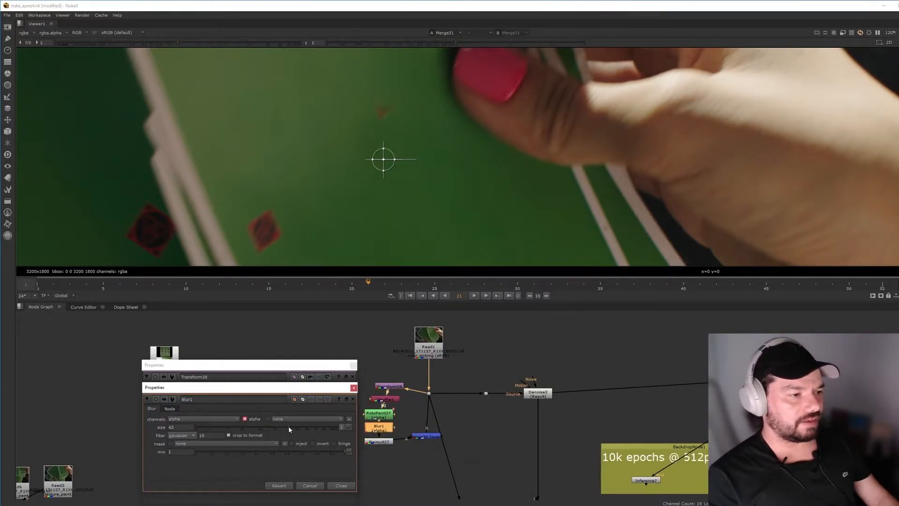
# - Tighten the Bezier's upper and lower points so the patch leaves out the stray marker tip, and close the open properties
pyautogui.doubleClick(378, 414)
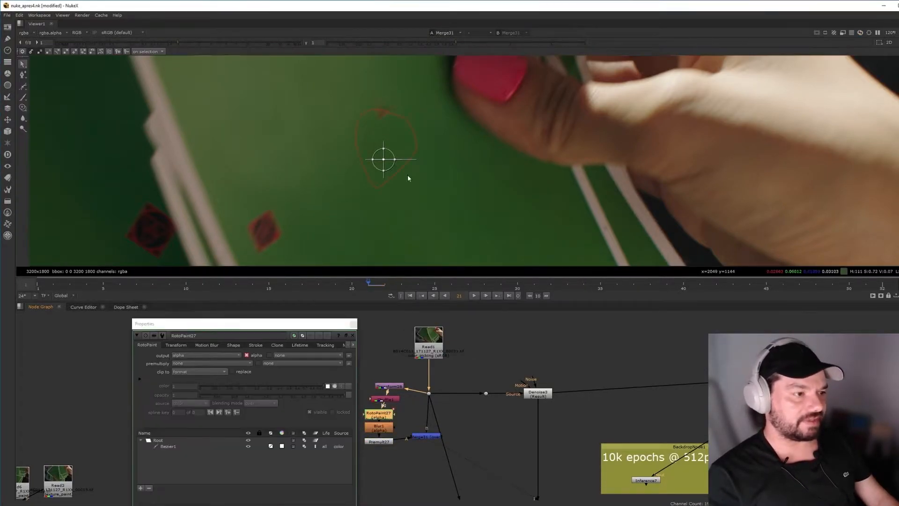
pyautogui.moveTo(398, 122)
pyautogui.mouseDown()
pyautogui.moveTo(394, 133)
pyautogui.moveTo(367, 127)
pyautogui.moveTo(392, 122)
pyautogui.mouseUp()
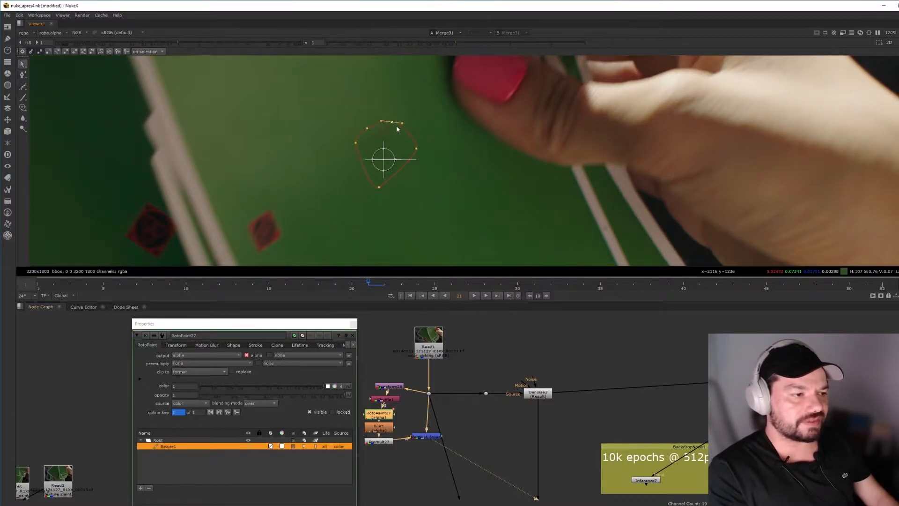
pyautogui.moveTo(378, 187); pyautogui.dragTo(376, 177)
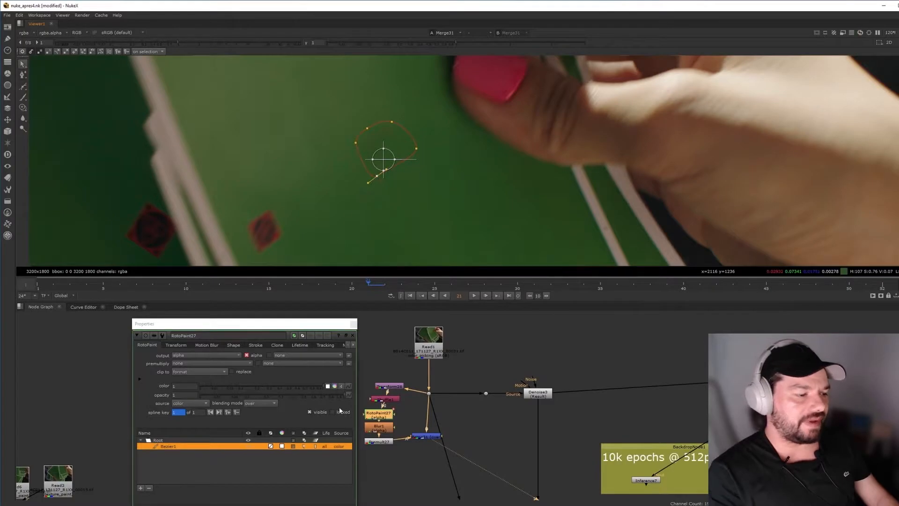
pyautogui.click(352, 335)
pyautogui.click(353, 376)
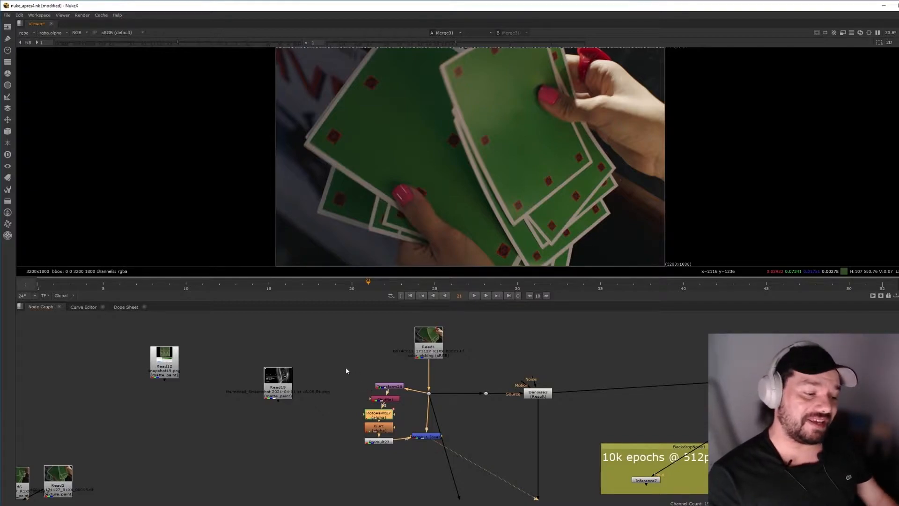
# - Move the patch's Merge node below the Premult and examine the patched cards up close
pyautogui.moveTo(347, 355); pyautogui.dragTo(415, 447)
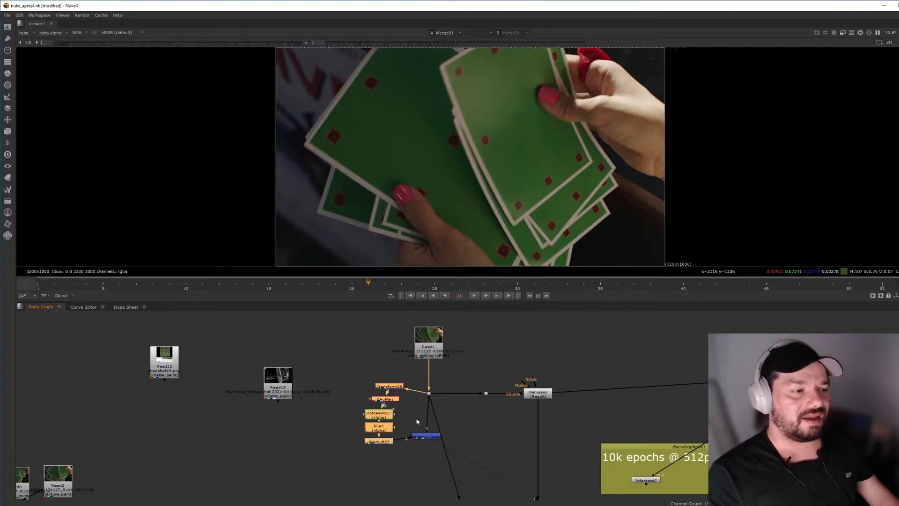
pyautogui.moveTo(427, 437); pyautogui.dragTo(420, 442)
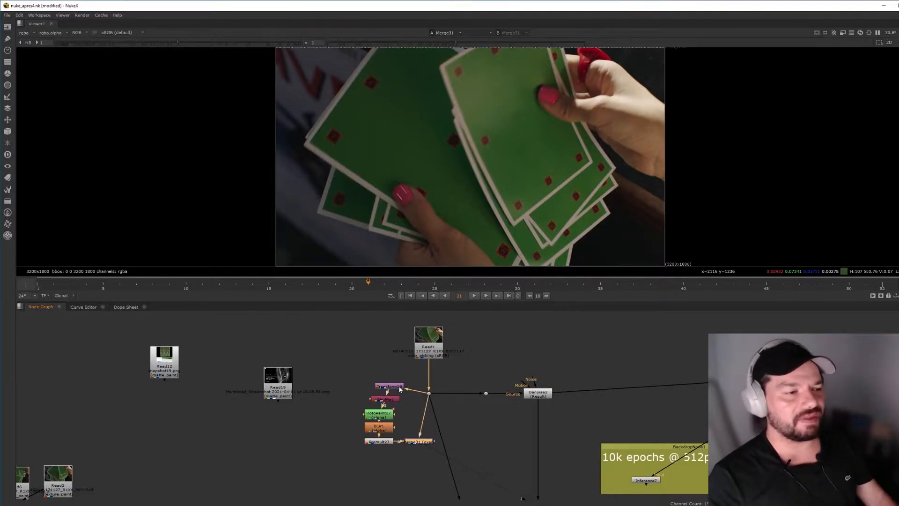
pyautogui.moveTo(420, 438); pyautogui.dragTo(404, 454)
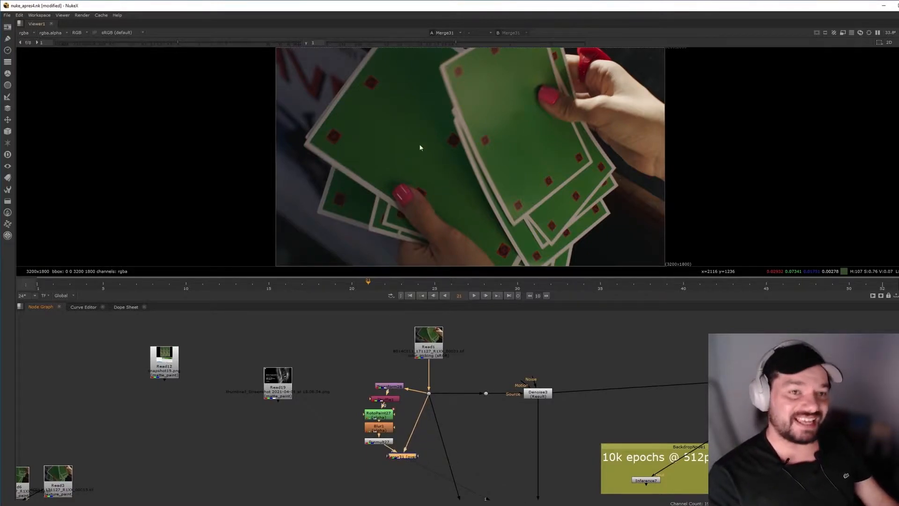
pyautogui.scroll(5, 515, 202)
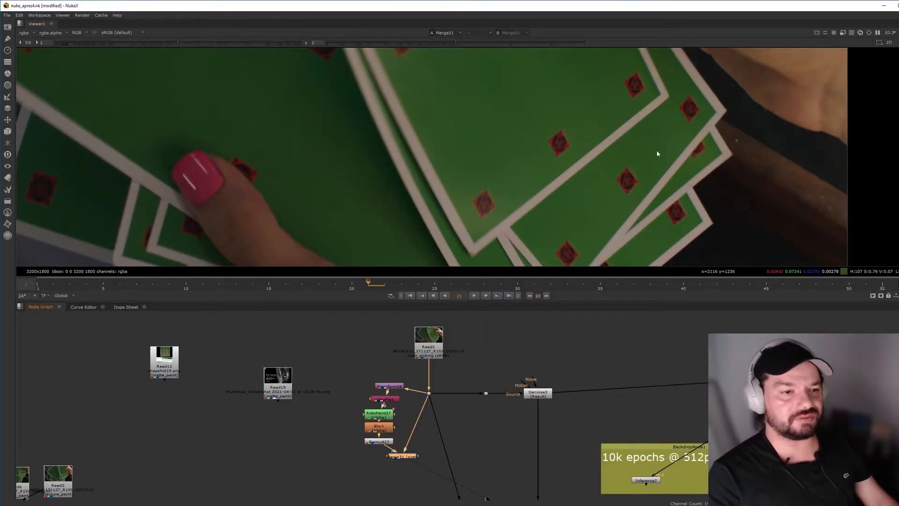
pyautogui.scroll(-5, 502, 153)
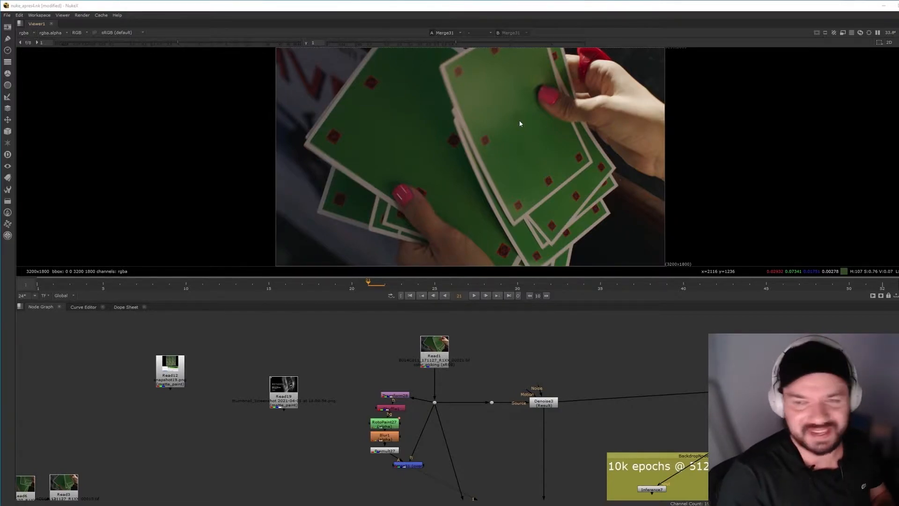
# - View the first marker crop in the VFX DataSet backdrop and fit it in the viewer
pyautogui.moveTo(428, 445); pyautogui.dragTo(440, 397, button='middle')
pyautogui.moveTo(388, 480); pyautogui.dragTo(455, 398, button='middle')
pyautogui.scroll(1, 376, 392)
pyautogui.moveTo(394, 427); pyautogui.dragTo(421, 398, button='middle')
pyautogui.scroll(-4, 421, 398)
pyautogui.moveTo(331, 455); pyautogui.dragTo(367, 381, button='middle')
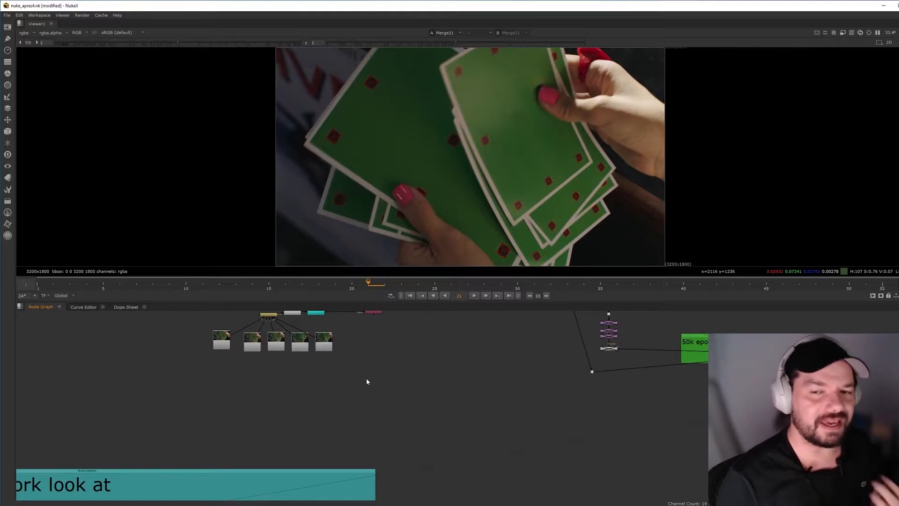
pyautogui.moveTo(453, 425); pyautogui.dragTo(810, 292, button='middle')
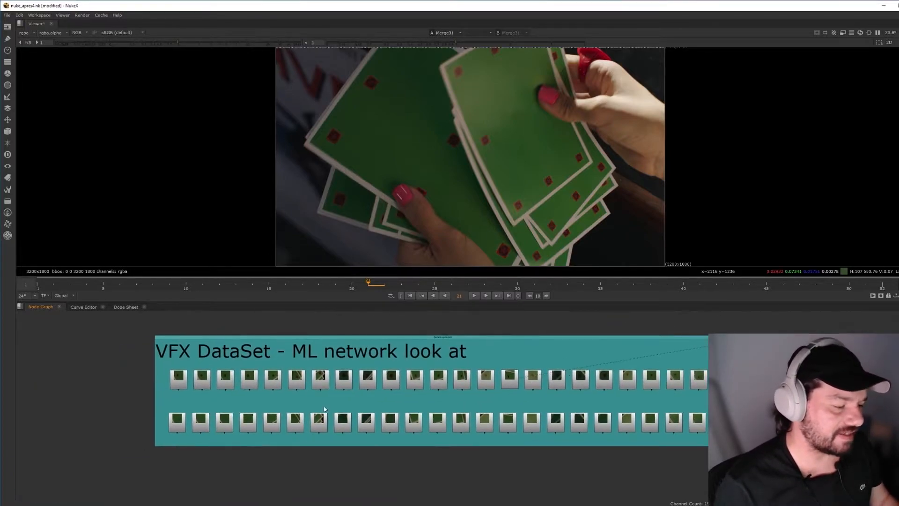
pyautogui.click(178, 379)
pyautogui.press('1')
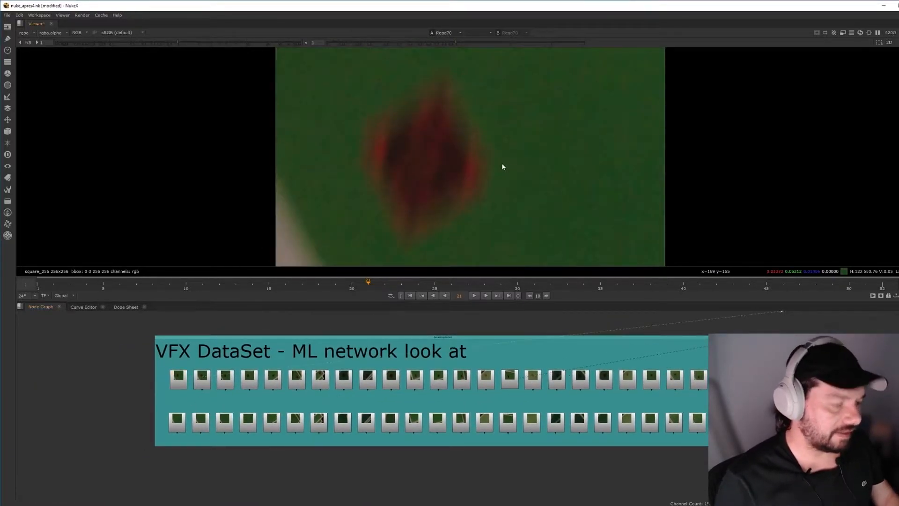
pyautogui.press('f')
# - Display the original Read1 plate again, fitted in the viewer
pyautogui.moveTo(415, 397); pyautogui.dragTo(345, 477, button='middle')
pyautogui.moveTo(476, 370); pyautogui.dragTo(330, 477, button='middle')
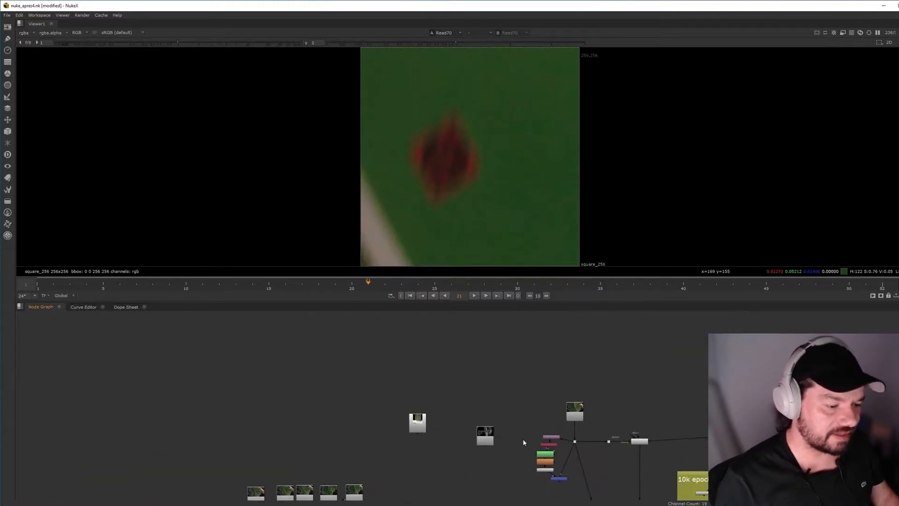
pyautogui.click(577, 414)
pyautogui.press('1')
pyautogui.press('f')
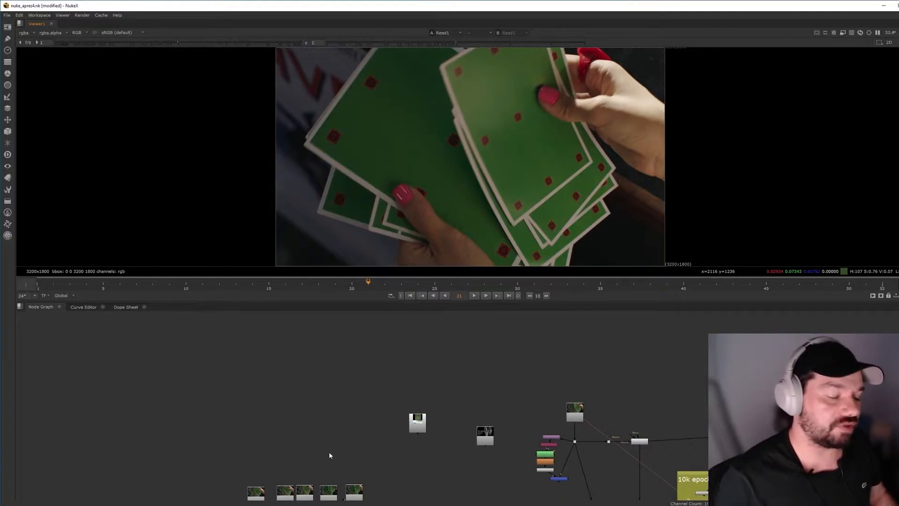
# - Return to the VFX DataSet backdrop and bring its first marker and clean crops into the viewer, fitted to frame
pyautogui.moveTo(460, 416); pyautogui.dragTo(544, 291, button='middle')
pyautogui.moveTo(363, 475); pyautogui.dragTo(363, 337, button='middle')
pyautogui.moveTo(130, 418); pyautogui.dragTo(322, 373, button='middle')
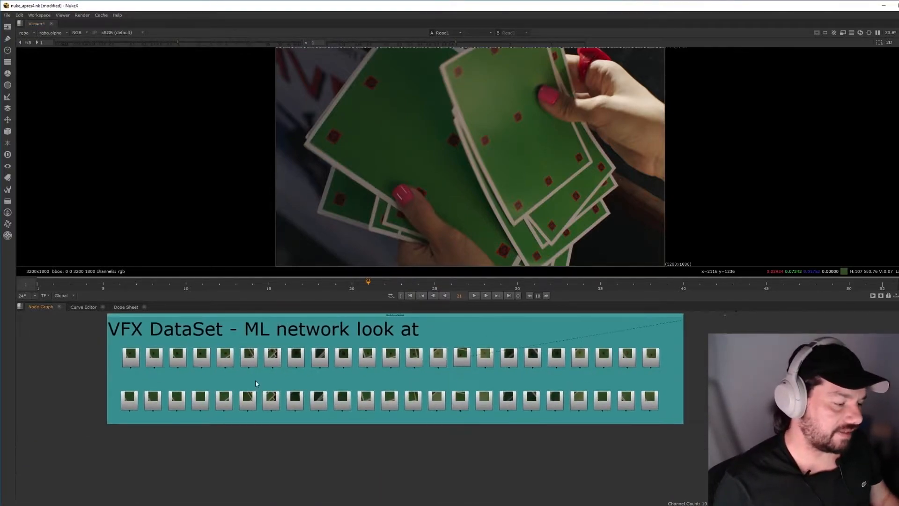
pyautogui.click(128, 399)
pyautogui.press('1')
pyautogui.press('1')
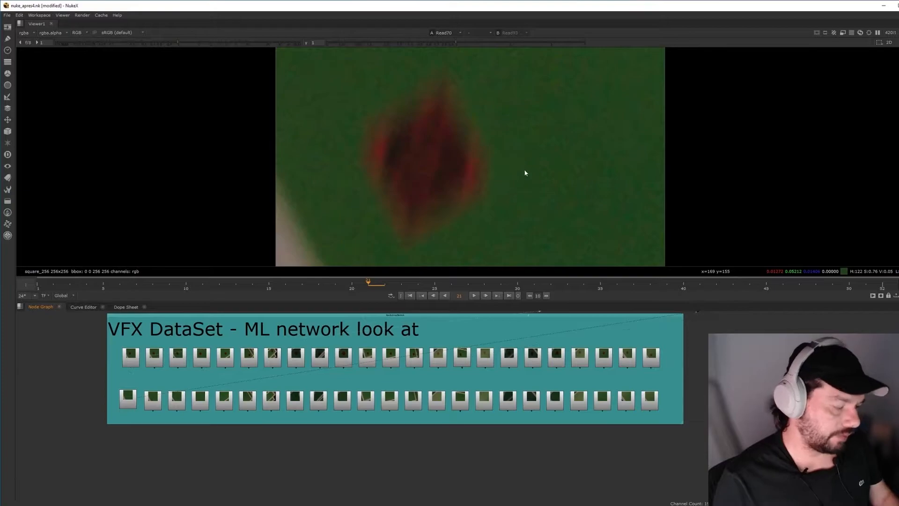
pyautogui.press('f')
# - Compare the dataset's first marker crop with its clean counterpart in the row below
pyautogui.click(133, 362)
pyautogui.press('1')
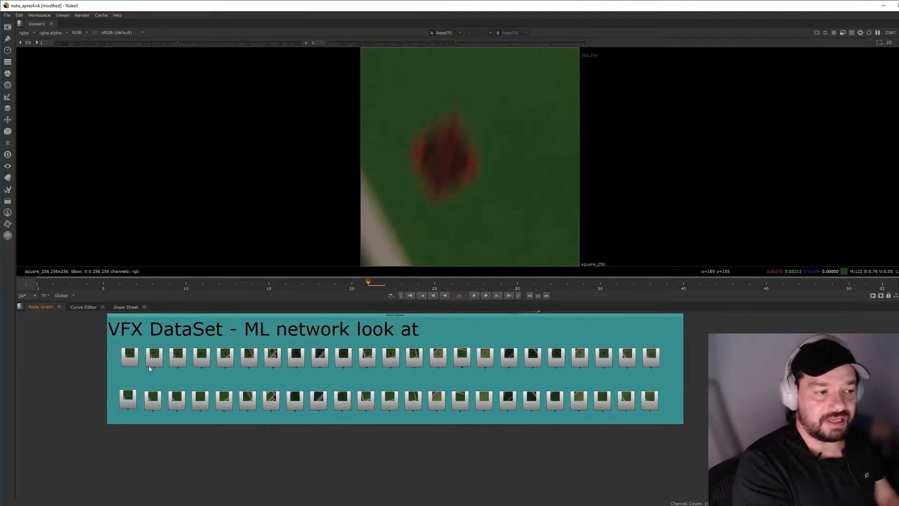
pyautogui.click(130, 402)
pyautogui.press('1')
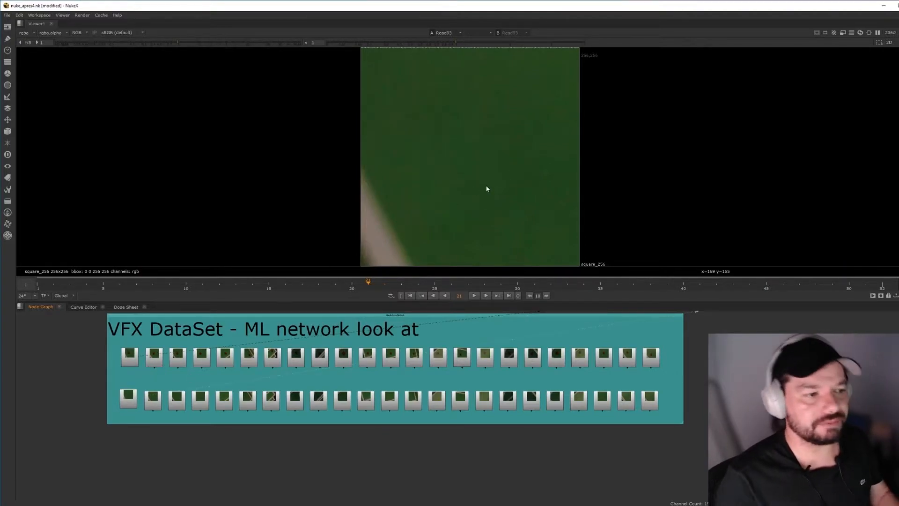
pyautogui.click(130, 356)
pyautogui.press('1')
pyautogui.press('1')
pyautogui.press('1')
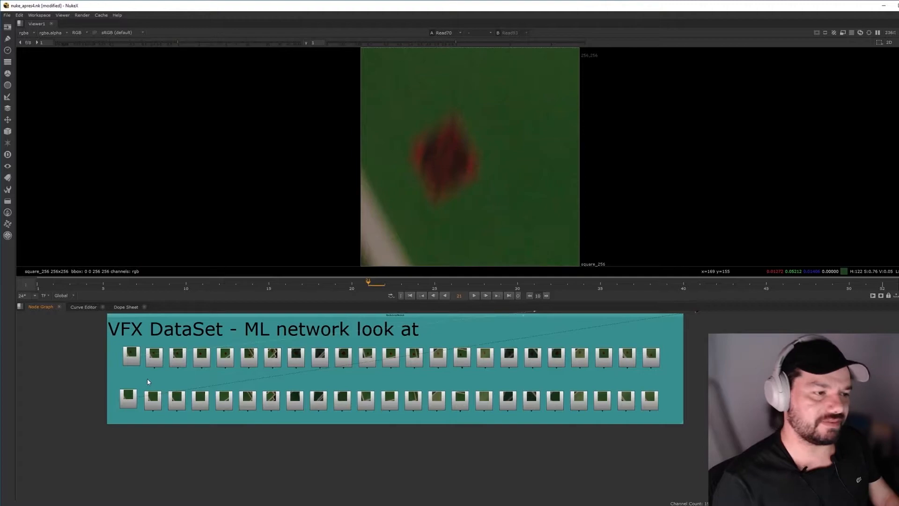
pyautogui.press('1')
# - Compare the second and third marker crops with their clean counterparts in the lower row
pyautogui.click(162, 363)
pyautogui.press('1')
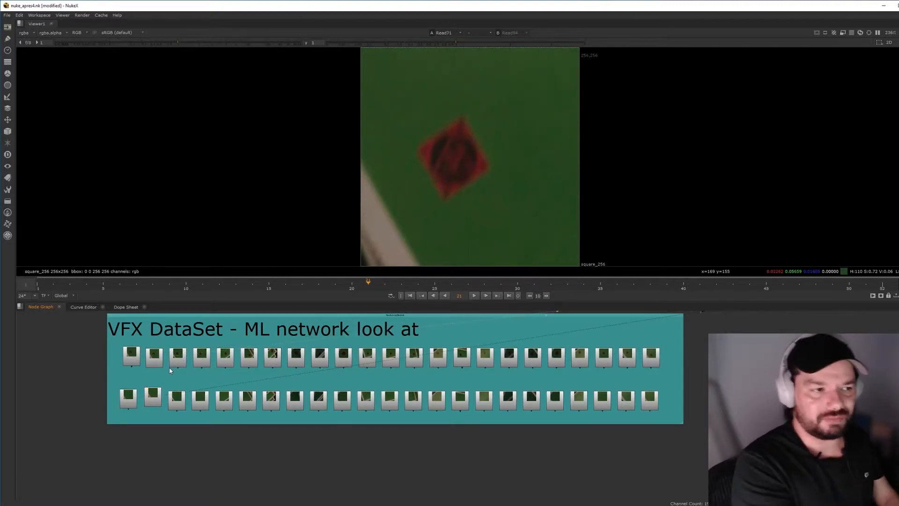
pyautogui.click(177, 401)
pyautogui.press('1')
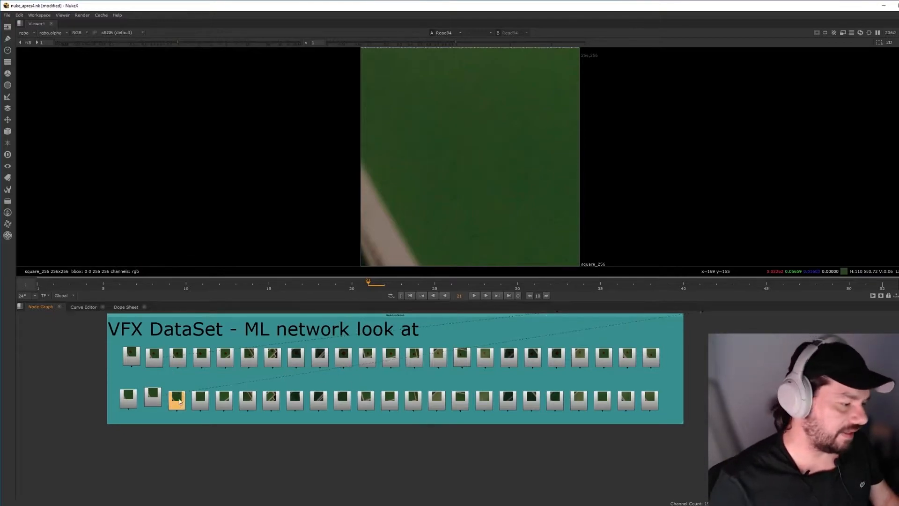
pyautogui.click(176, 356)
pyautogui.press('1')
pyautogui.press('1')
pyautogui.press('1')
pyautogui.press('1')
pyautogui.press('1')
pyautogui.press('1')
pyautogui.press('1')
pyautogui.press('1')
pyautogui.press('1')
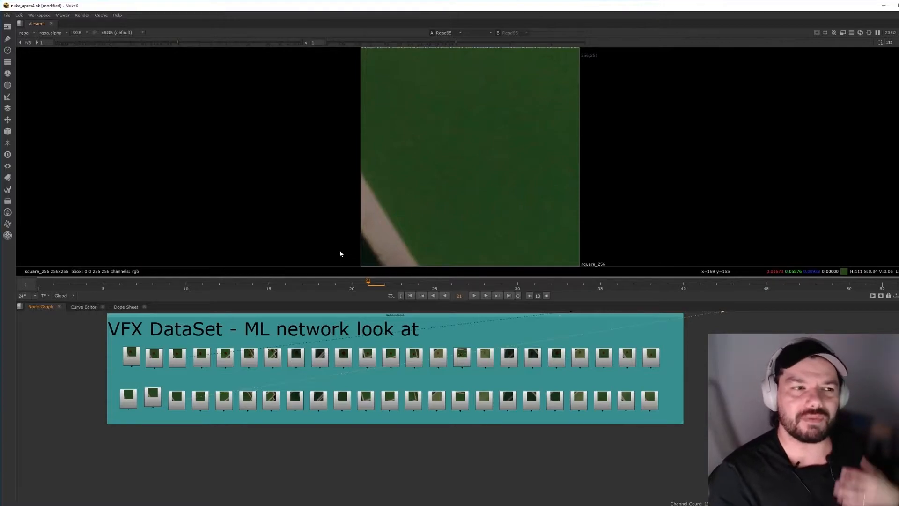
# - Compare the fifth marker crop in the dataset with its clean counterpart
pyautogui.click(227, 399)
pyautogui.press('1')
pyautogui.click(226, 358)
pyautogui.press('2')
pyautogui.click(237, 391)
pyautogui.press('1')
pyautogui.click(224, 397)
pyautogui.press('1')
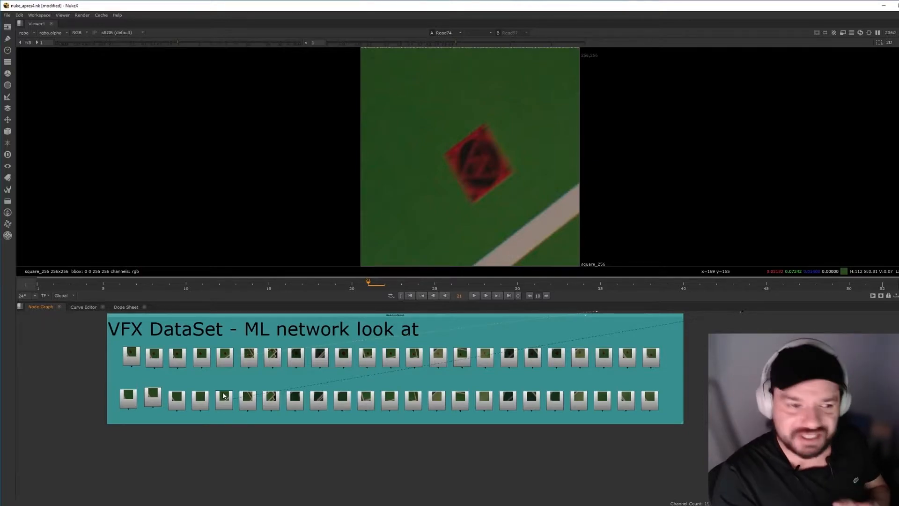
# - Compare the thirteenth marker crop, showing a card corner, with its clean counterpart
pyautogui.click(414, 394)
pyautogui.press('1')
pyautogui.click(420, 360)
pyautogui.press('2')
pyautogui.click(413, 379)
pyautogui.press('1')
# - Compare the fourteenth and fifteenth marker crops in the dataset with their clean counterparts
pyautogui.moveTo(521, 354); pyautogui.dragTo(414, 505, button='middle')
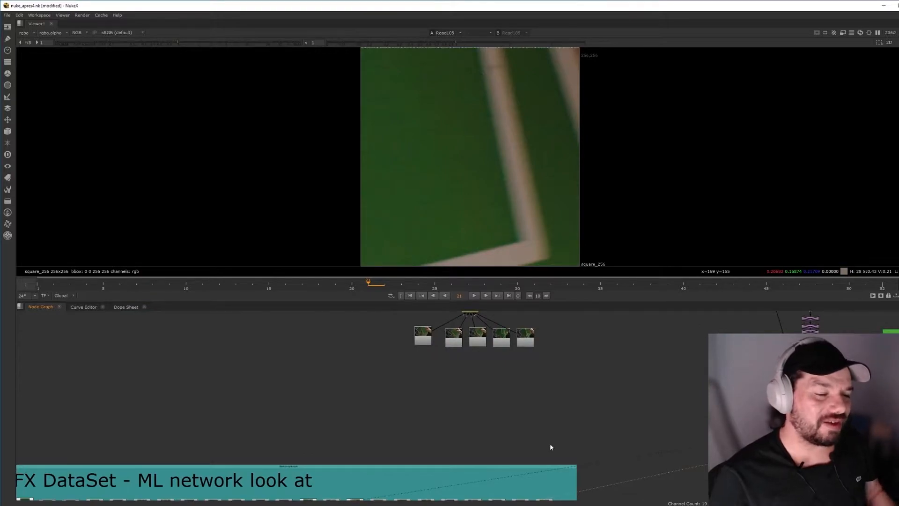
pyautogui.moveTo(512, 314); pyautogui.dragTo(359, 341, button='middle')
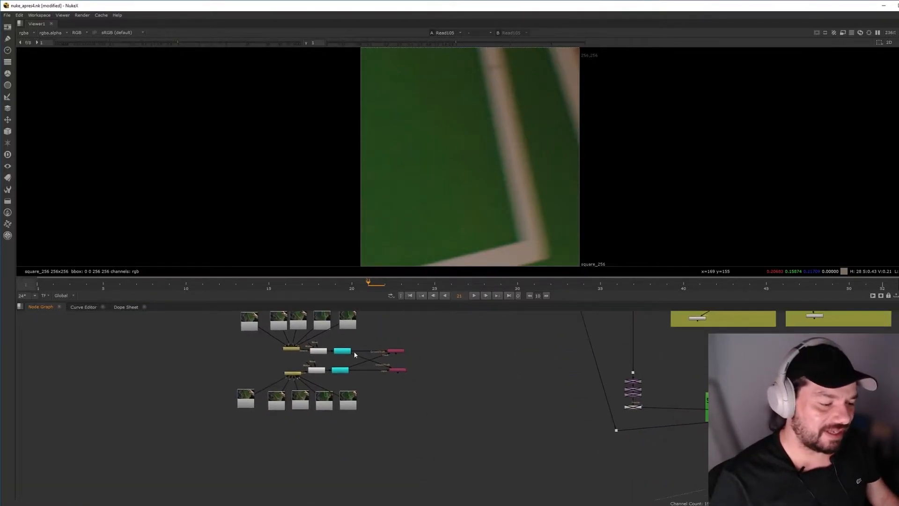
pyautogui.scroll(5, 412, 432)
pyautogui.click(261, 385)
pyautogui.press('1')
pyautogui.click(284, 428)
pyautogui.press('1')
pyautogui.click(286, 389)
pyautogui.press('1')
pyautogui.click(307, 427)
pyautogui.press('1')
pyautogui.click(310, 390)
pyautogui.press('1')
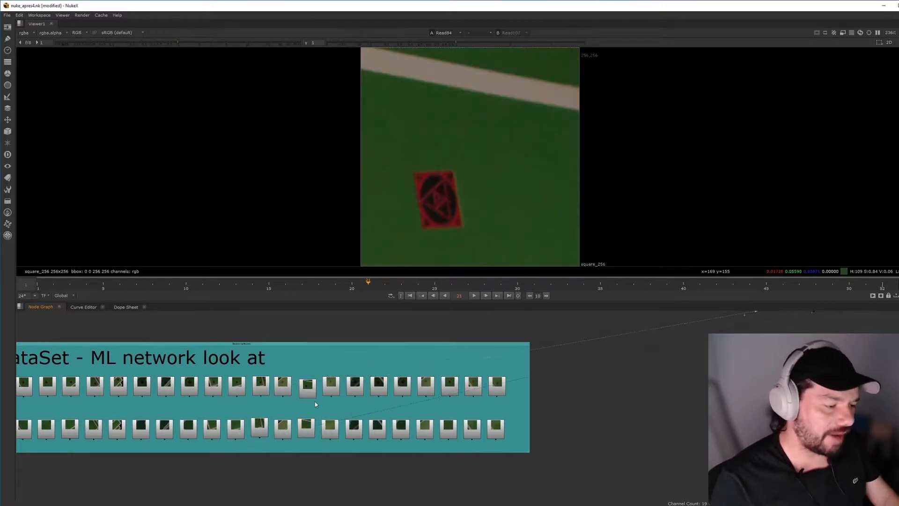
# - Locate the training setup and select the five Read nodes that feed its upper Denoise1 branch
pyautogui.moveTo(472, 339); pyautogui.dragTo(417, 453, button='middle')
pyautogui.moveTo(450, 350); pyautogui.dragTo(418, 468, button='middle')
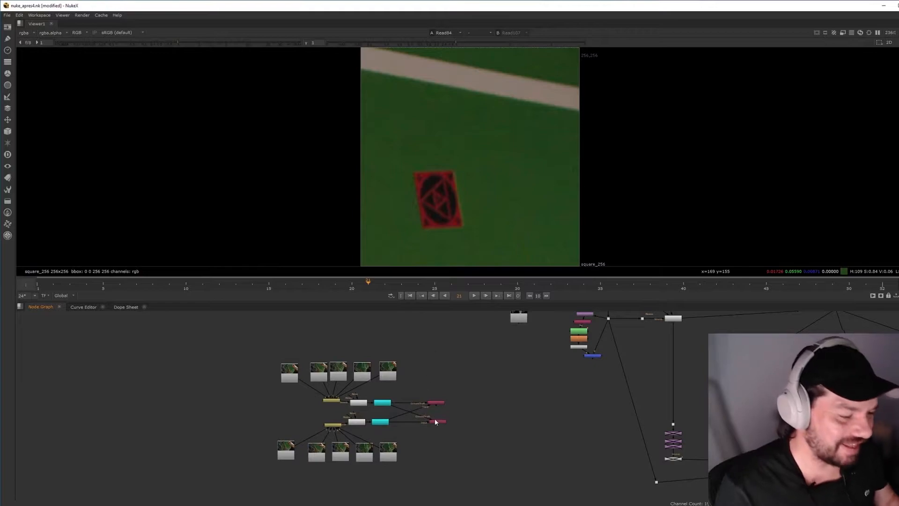
pyautogui.moveTo(246, 343); pyautogui.dragTo(443, 388)
pyautogui.scroll(3, 429, 390)
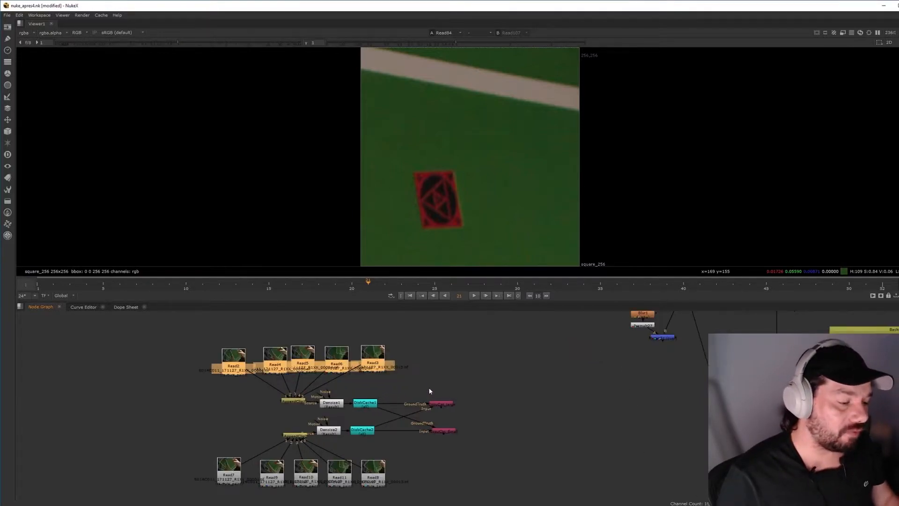
pyautogui.click(294, 355)
pyautogui.moveTo(294, 347); pyautogui.dragTo(292, 349)
# - Display the original Read1 plate fitted in the viewer and check sample frames across the shot, from frame 3 to 49
pyautogui.moveTo(562, 330); pyautogui.dragTo(394, 432, button='middle')
pyautogui.keyDown('ctrl'); pyautogui.keyDown('shift'); pyautogui.click(550, 362); pyautogui.keyUp('shift'); pyautogui.keyUp('ctrl')
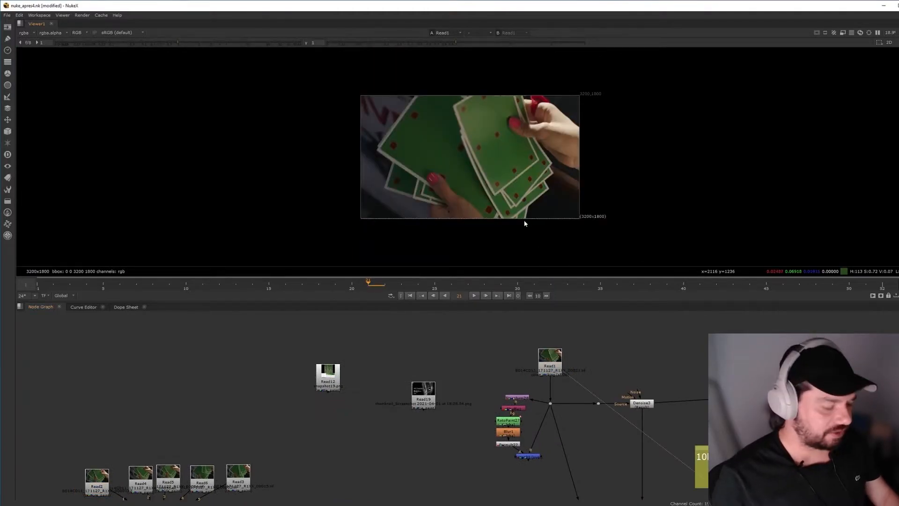
pyautogui.press('f')
pyautogui.click(76, 284)
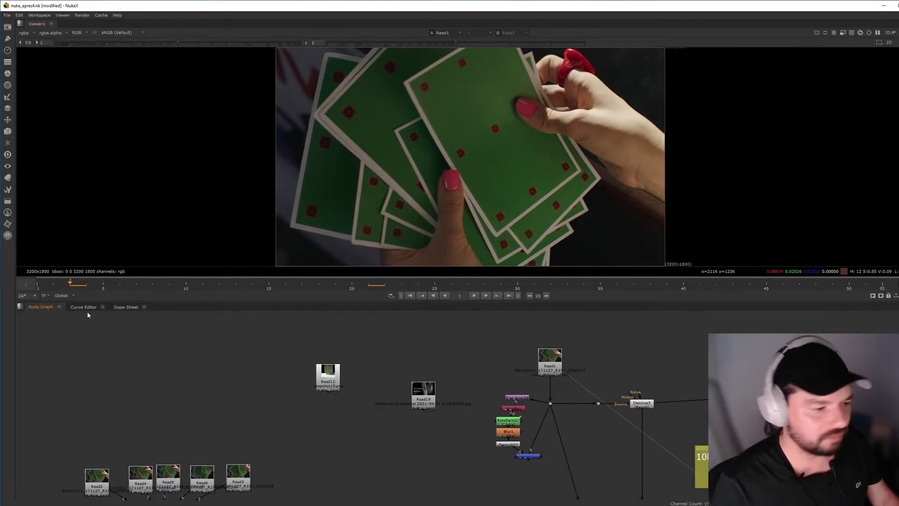
pyautogui.click(302, 286)
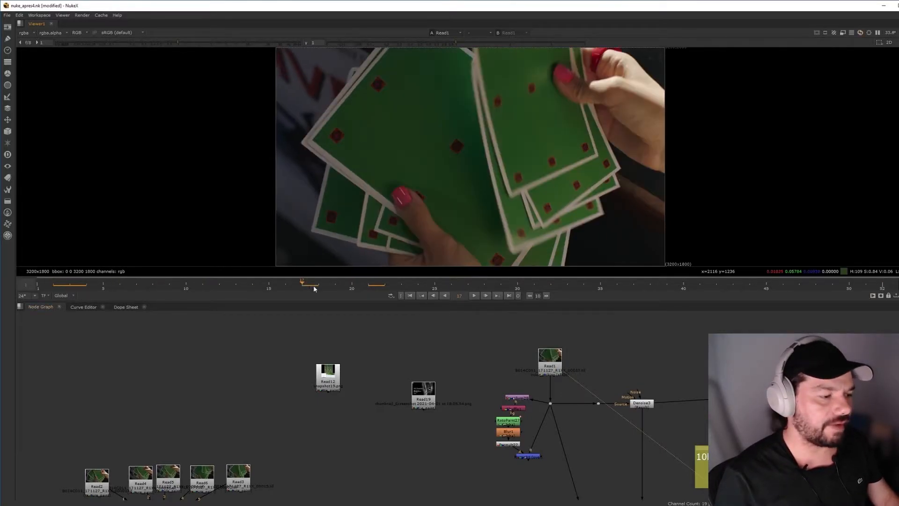
pyautogui.click(557, 288)
pyautogui.click(788, 287)
pyautogui.moveTo(848, 287); pyautogui.dragTo(835, 286)
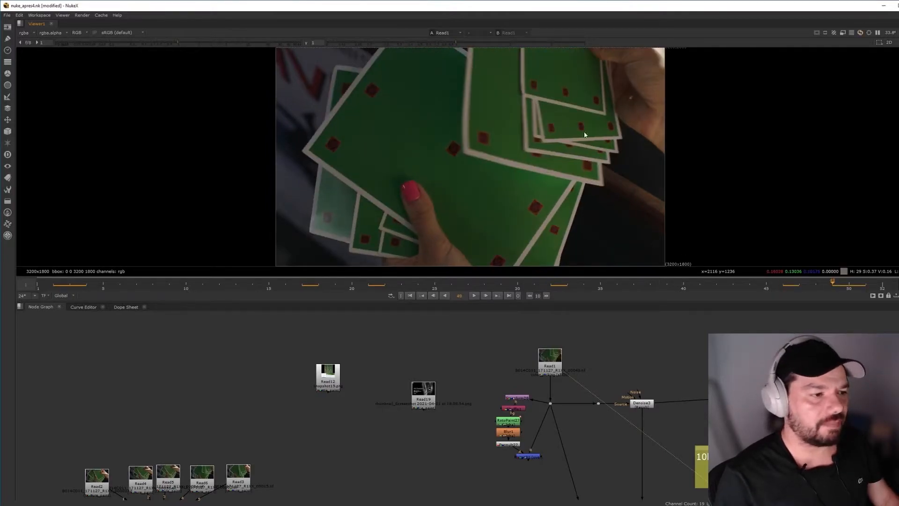
# - Compare the marker frame in Read7 with the clean frame in Read2, with the playhead at frame 1
pyautogui.moveTo(266, 449); pyautogui.dragTo(353, 335, button='middle')
pyautogui.moveTo(190, 369); pyautogui.dragTo(183, 365)
pyautogui.moveTo(125, 338); pyautogui.dragTo(328, 354)
pyautogui.click(385, 366)
pyautogui.click(184, 473)
pyautogui.press('1')
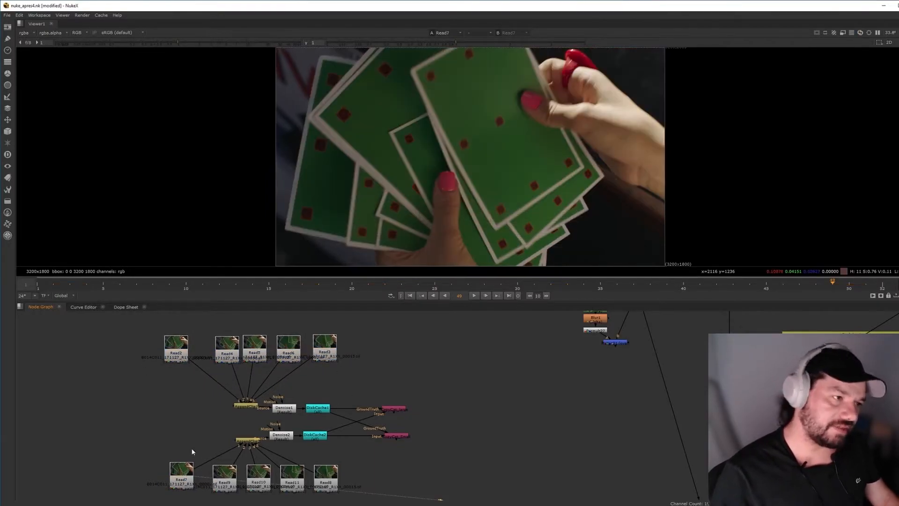
pyautogui.click(175, 350)
pyautogui.click(410, 295)
pyautogui.click(220, 328)
pyautogui.press('2')
pyautogui.press('1')
pyautogui.press('2')
# - Compare the marker frame in Read9 with the clean frame in Read4
pyautogui.click(234, 475)
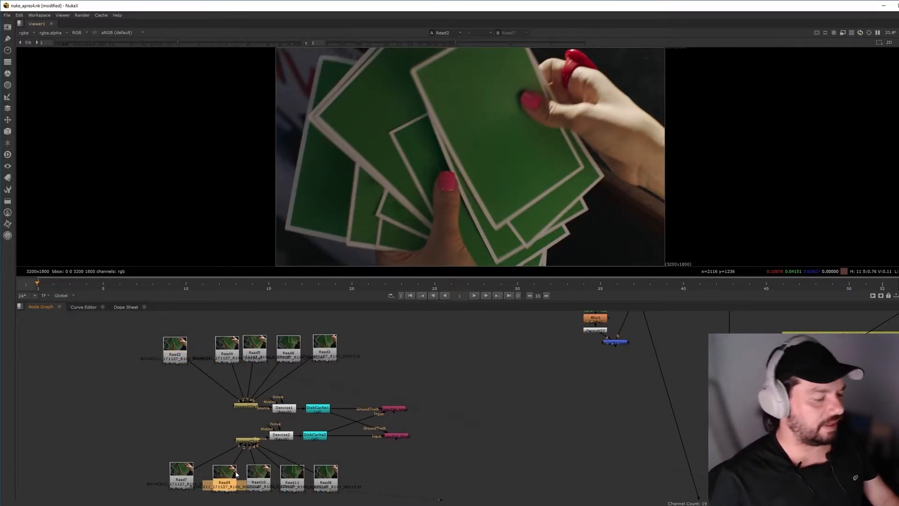
pyautogui.press('1')
pyautogui.click(240, 468)
pyautogui.moveTo(223, 349); pyautogui.dragTo(215, 347)
pyautogui.press('2')
pyautogui.click(240, 362)
pyautogui.press('1')
pyautogui.press('2')
pyautogui.press('1')
pyautogui.press('2')
# - Compare the marker frame in Read10 with the clean frame in Read5
pyautogui.click(264, 485)
pyautogui.press('1')
pyautogui.click(254, 368)
pyautogui.click(253, 363)
pyautogui.press('2')
pyautogui.press('1')
pyautogui.press('2')
# - Compare the marker frame in Read11 with the clean frame in Read6
pyautogui.moveTo(293, 477); pyautogui.dragTo(297, 478)
pyautogui.press('1')
pyautogui.press('2')
pyautogui.click(292, 353)
pyautogui.press('2')
pyautogui.press('1')
pyautogui.press('2')
pyautogui.press('1')
pyautogui.press('2')
pyautogui.press('1')
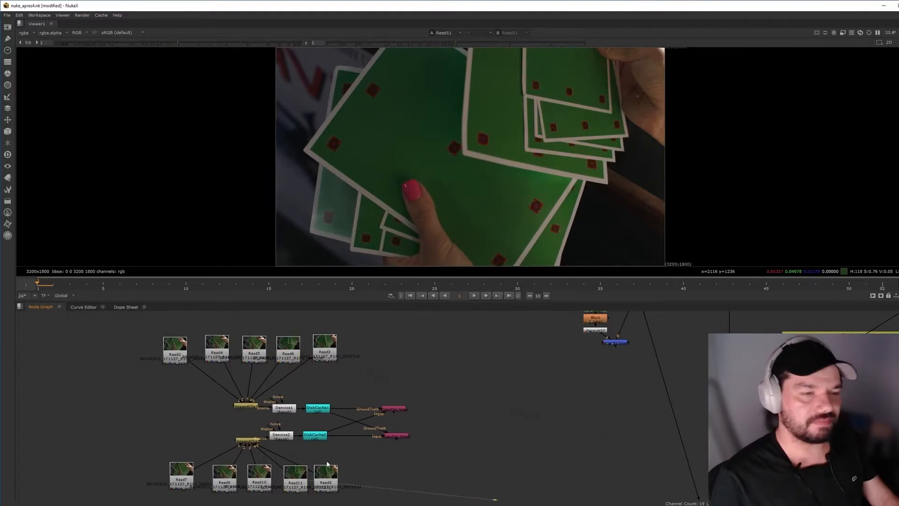
# - Compare the marker frame in Read8 with the clean frame in Read3
pyautogui.moveTo(327, 478); pyautogui.dragTo(329, 475)
pyautogui.press('1')
pyautogui.click(327, 355)
pyautogui.press('2')
pyautogui.click(339, 383)
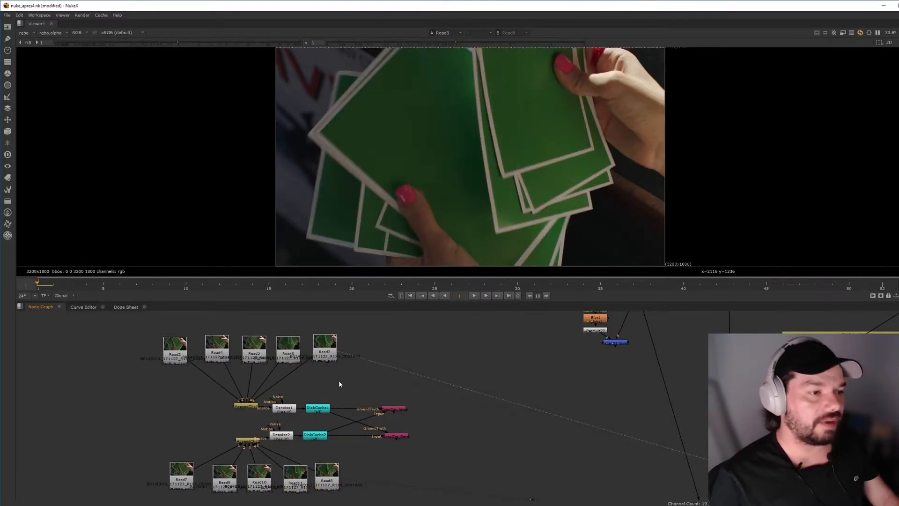
pyautogui.press('1')
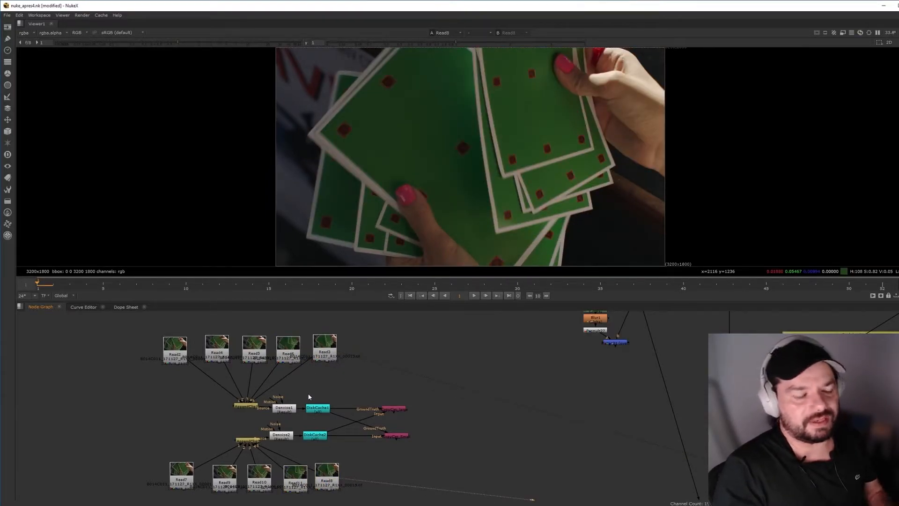
# - Select the lower training node that takes the GroundTruth and Input connections
pyautogui.moveTo(429, 427)
pyautogui.mouseDown(button='middle')
pyautogui.moveTo(396, 428)
pyautogui.moveTo(423, 418)
pyautogui.mouseUp(button='middle')
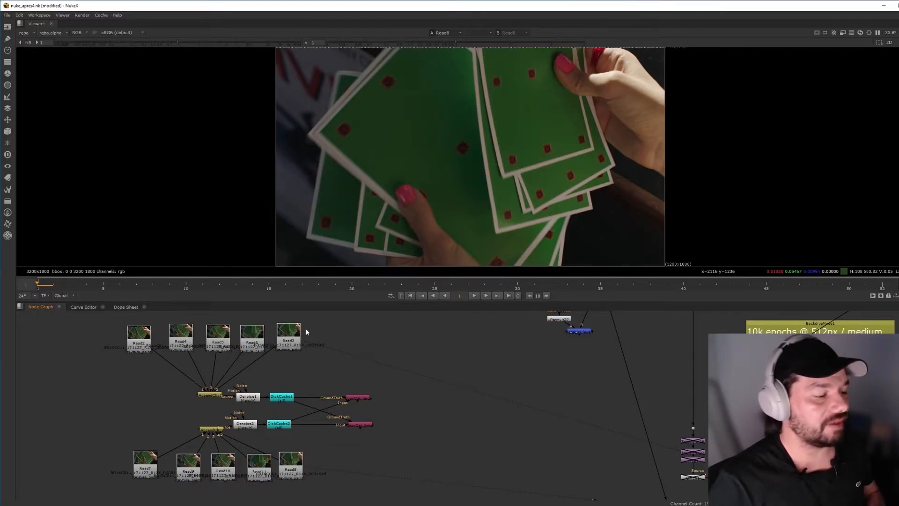
pyautogui.click(360, 427)
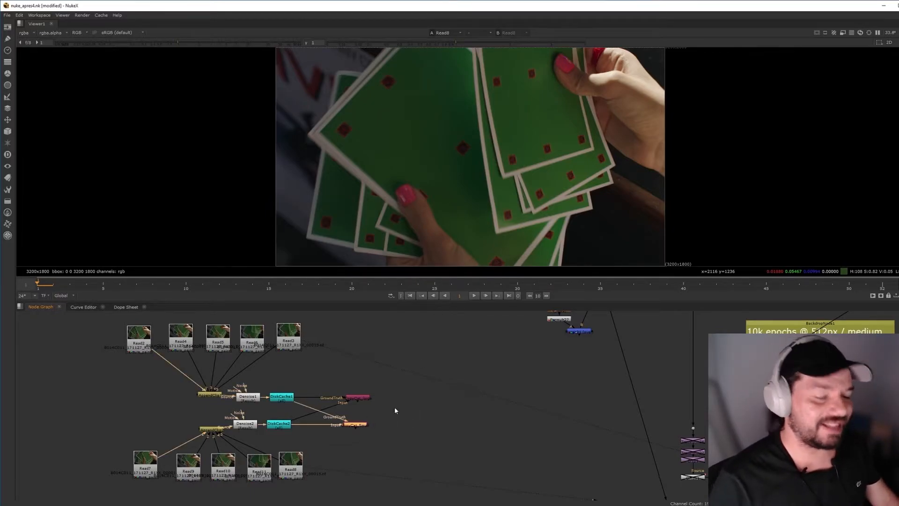
# - Show the CopyCat_Small node's input in the viewer and open its training settings
pyautogui.press('1')
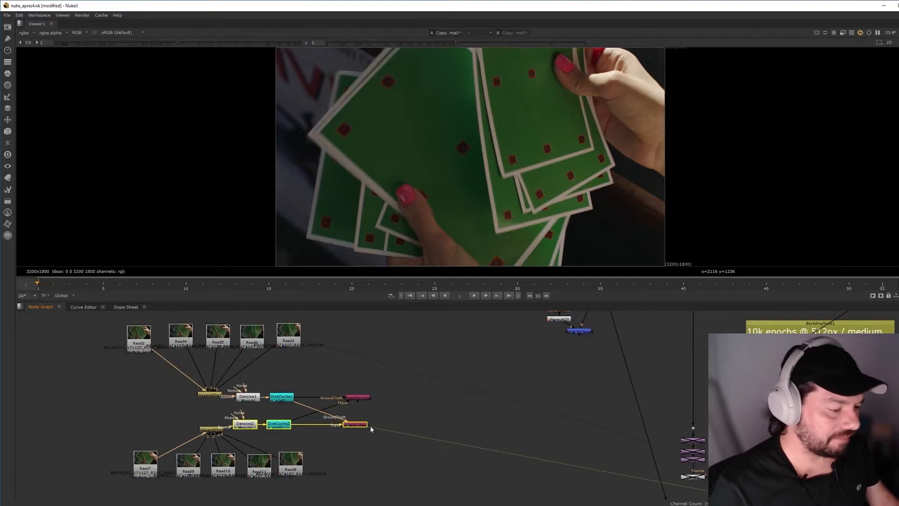
pyautogui.click(372, 427)
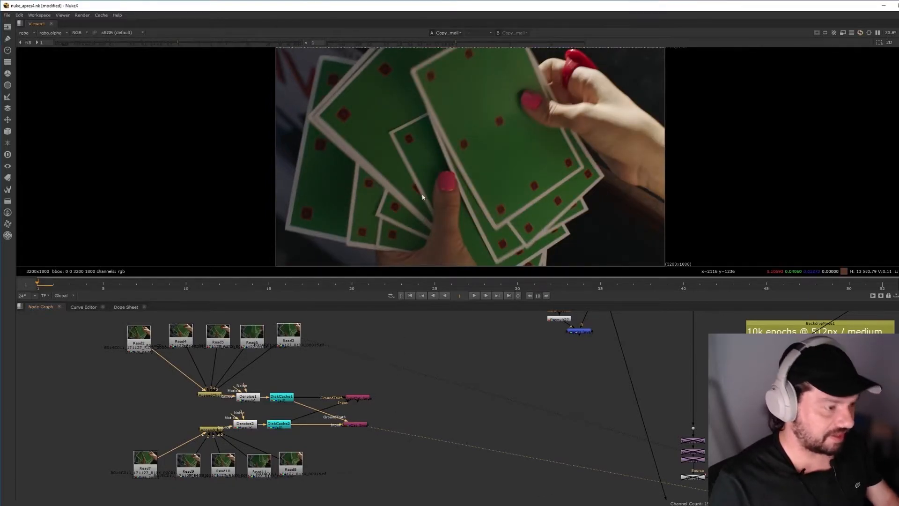
pyautogui.click(361, 422)
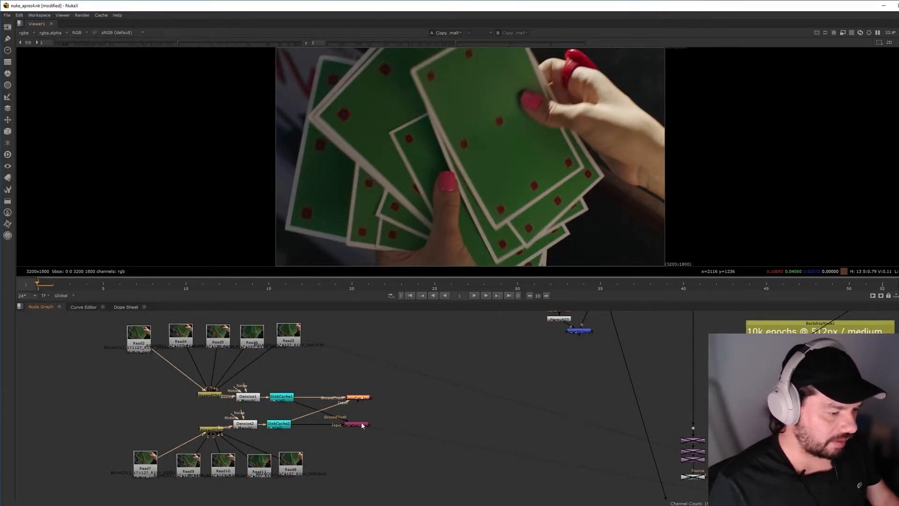
pyautogui.doubleClick(363, 425)
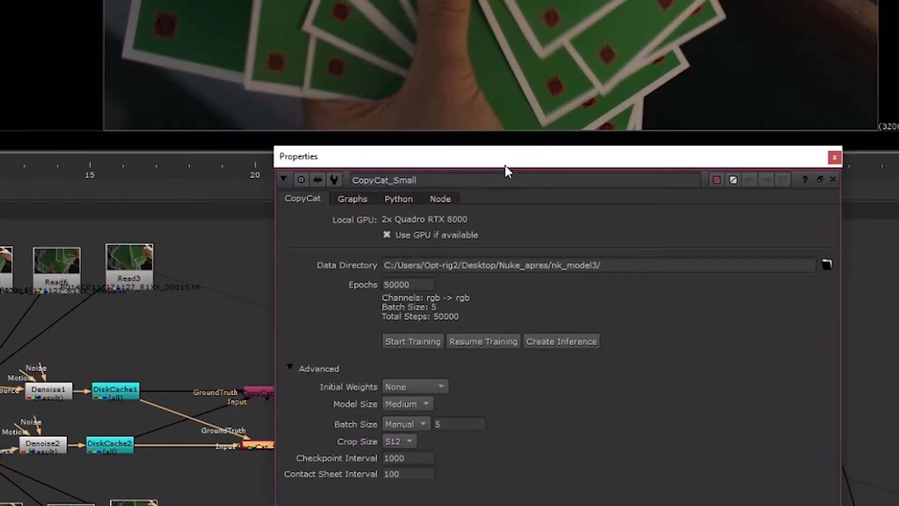
pyautogui.moveTo(504, 164); pyautogui.dragTo(651, 187)
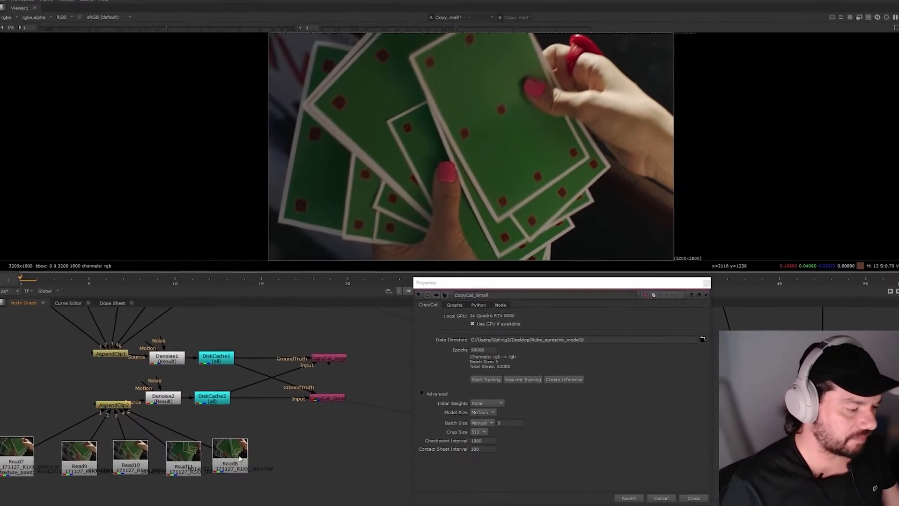
# - Show the Read8 marker frame in the viewer and move the CopyCat settings window off the inference branches
pyautogui.click(237, 458)
pyautogui.press('1')
pyautogui.moveTo(607, 288); pyautogui.dragTo(208, 287)
# - Select the medium and large inference setups trained for 10k and 30k epochs
pyautogui.moveTo(684, 366); pyautogui.dragTo(511, 337, button='middle')
pyautogui.scroll(-1, 633, 358)
pyautogui.scroll(-3, 633, 358)
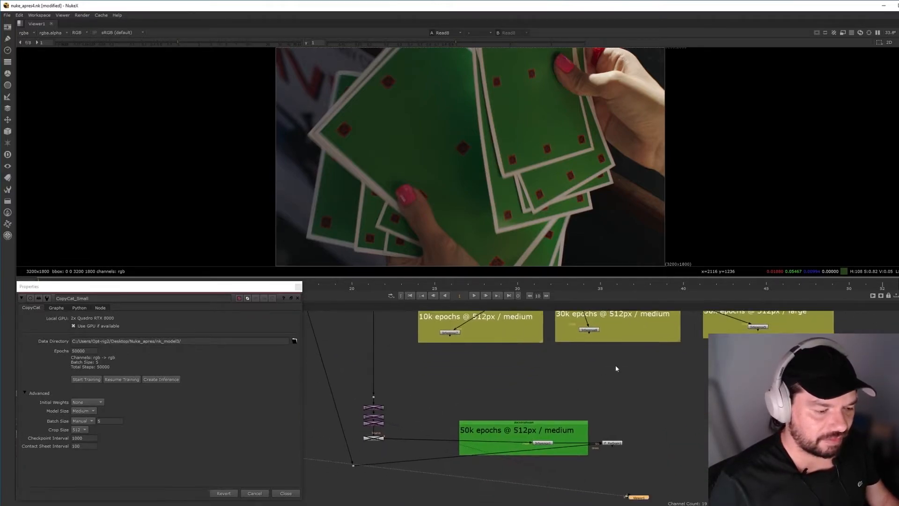
pyautogui.moveTo(611, 366); pyautogui.dragTo(591, 407, button='middle')
pyautogui.moveTo(372, 324); pyautogui.dragTo(850, 406)
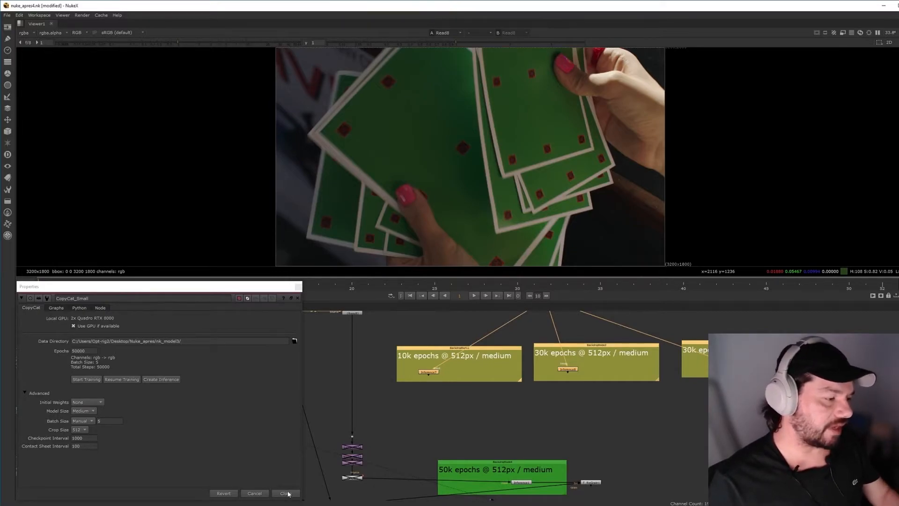
pyautogui.moveTo(384, 337); pyautogui.dragTo(758, 410)
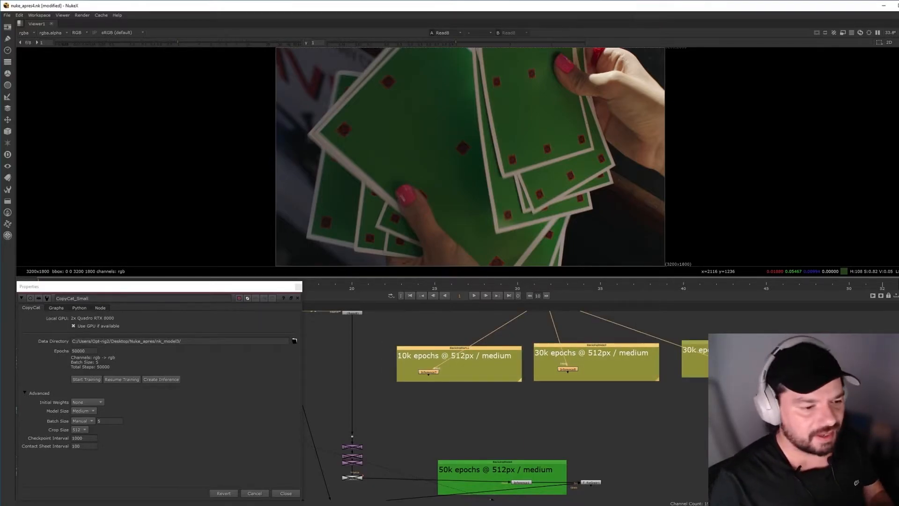
# - Shift the "50k epochs @ 512px / medium" backdrop slightly away from the F_ReGrain1 node
pyautogui.click(566, 425)
pyautogui.moveTo(554, 434); pyautogui.dragTo(554, 417, button='middle')
pyautogui.moveTo(533, 447); pyautogui.dragTo(520, 447)
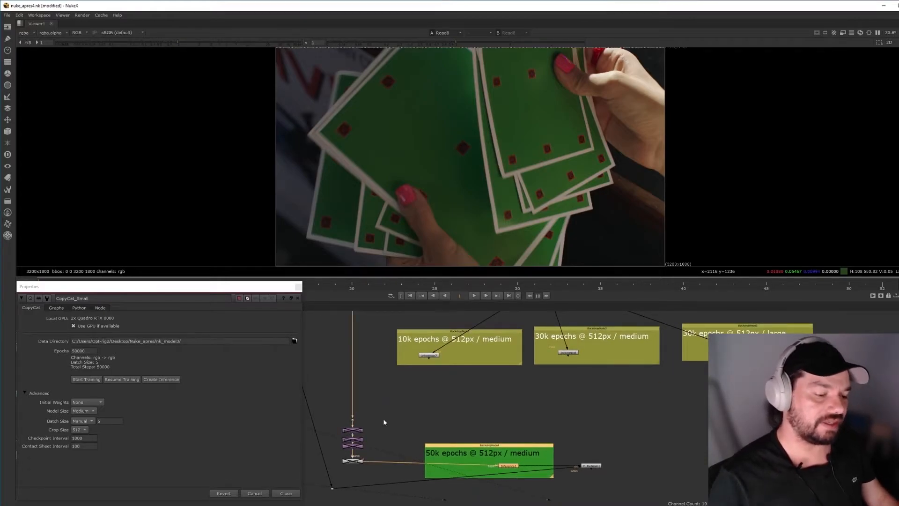
pyautogui.click(503, 420)
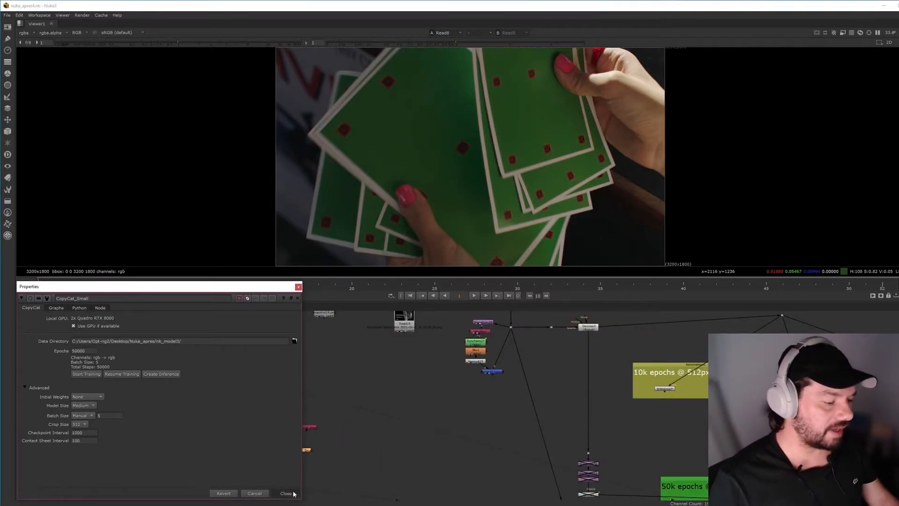
# - Close the CopyCat settings, show Inference1 from the 50k-epoch setup in the viewer and check its model file
pyautogui.click(293, 493)
pyautogui.moveTo(451, 447); pyautogui.dragTo(117, 387, button='middle')
pyautogui.click(412, 438)
pyautogui.press('1')
pyautogui.doubleClick(411, 438)
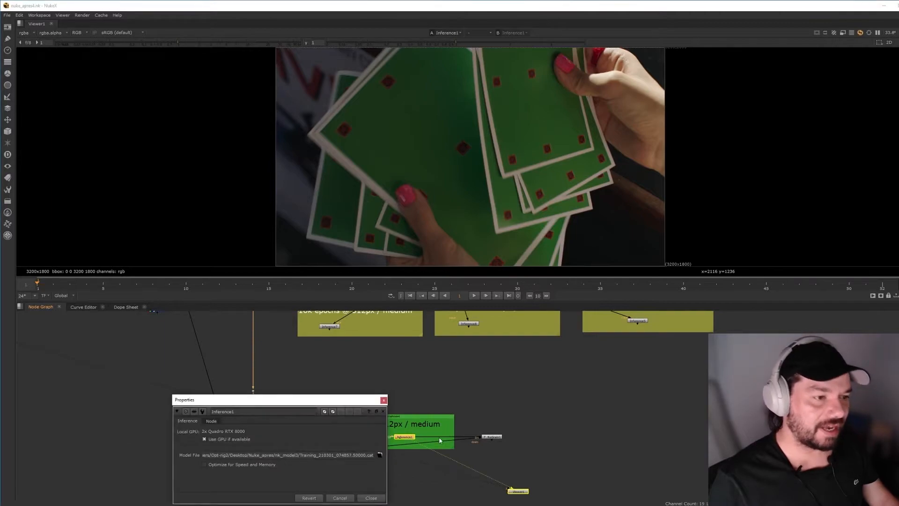
pyautogui.click(370, 498)
# - Enable the Inference1 node in the "50k epochs @ 512px / medium" setup to remove the markers
pyautogui.scroll(3, 431, 347)
pyautogui.scroll(-1, 424, 423)
pyautogui.scroll(-1, 423, 424)
pyautogui.scroll(1, 414, 440)
pyautogui.scroll(2, 413, 447)
pyautogui.click(382, 425)
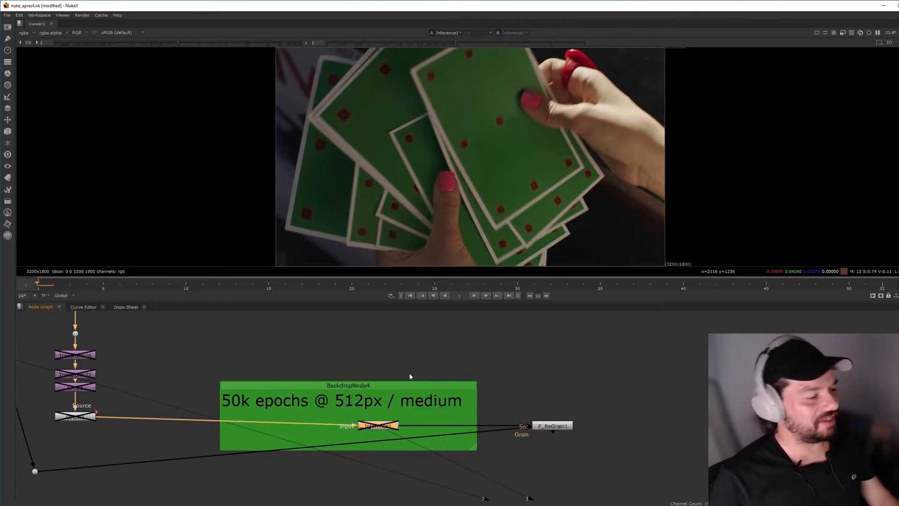
pyautogui.click(378, 426)
pyautogui.press('d')
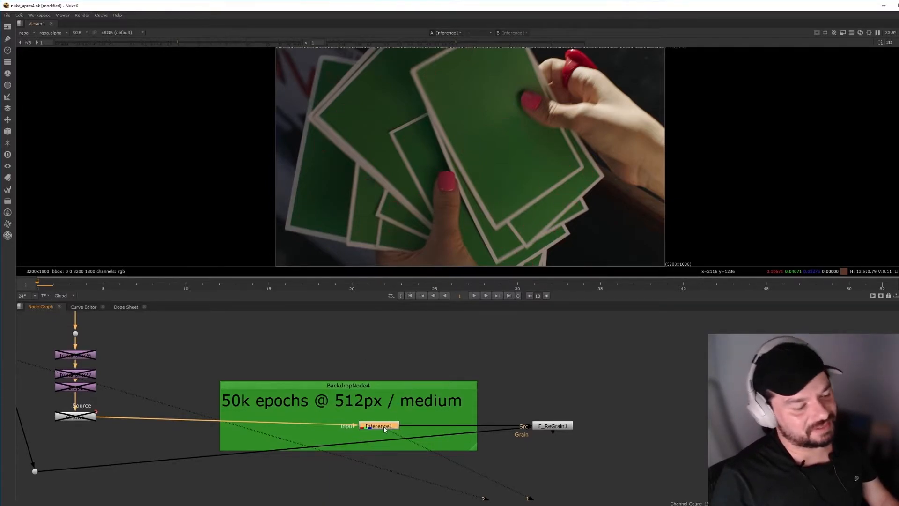
# - Open Inference1's settings beside its backdrop and play back the frames it has cleaned
pyautogui.doubleClick(378, 425)
pyautogui.moveTo(291, 406); pyautogui.dragTo(691, 310)
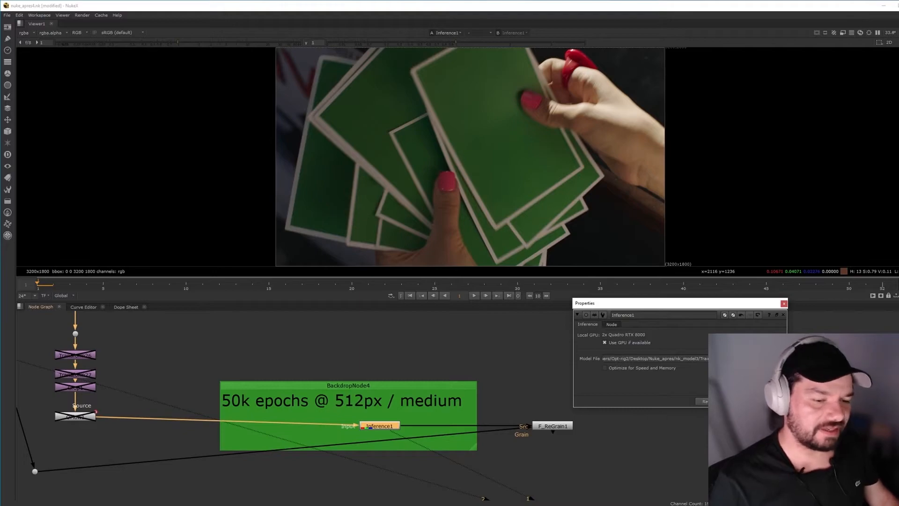
pyautogui.click(474, 296)
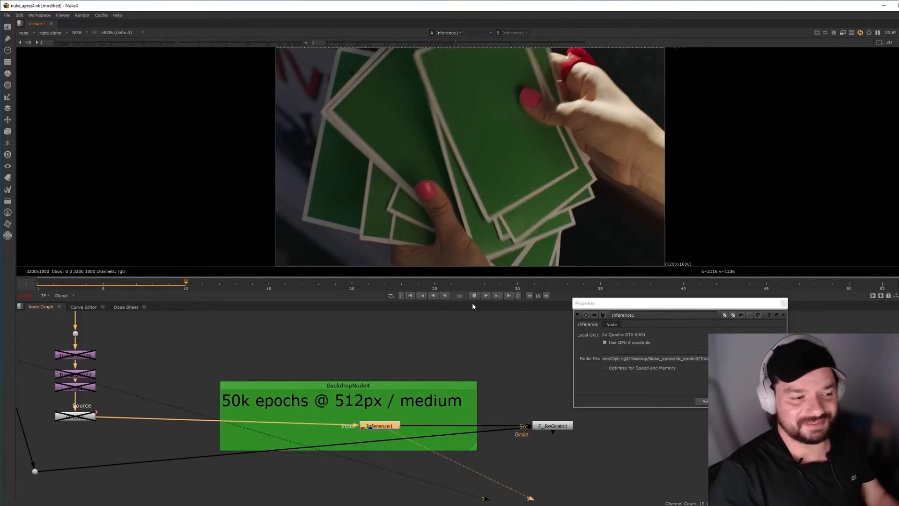
pyautogui.click(474, 296)
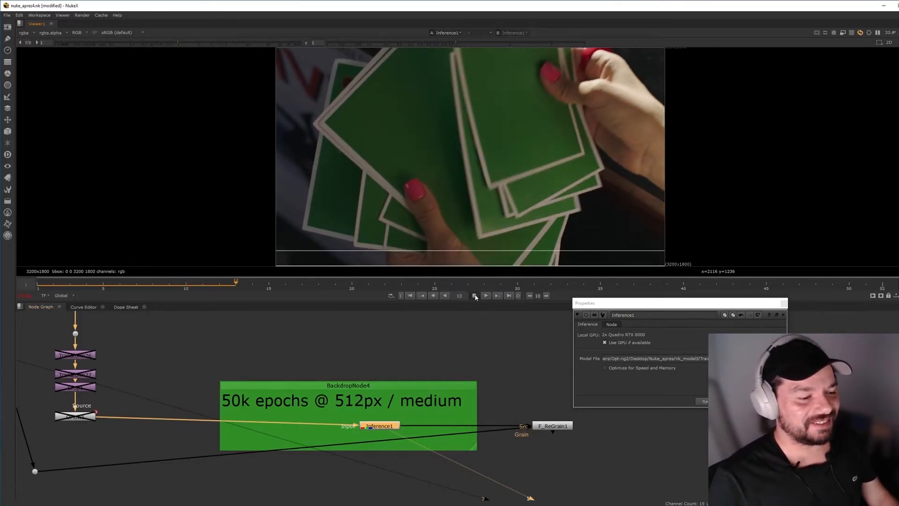
# - Select the five clean-frame Read nodes that supply the training ground truth
pyautogui.moveTo(288, 369); pyautogui.dragTo(318, 406, button='middle')
pyautogui.scroll(-5, 318, 406)
pyautogui.moveTo(136, 350); pyautogui.dragTo(311, 386)
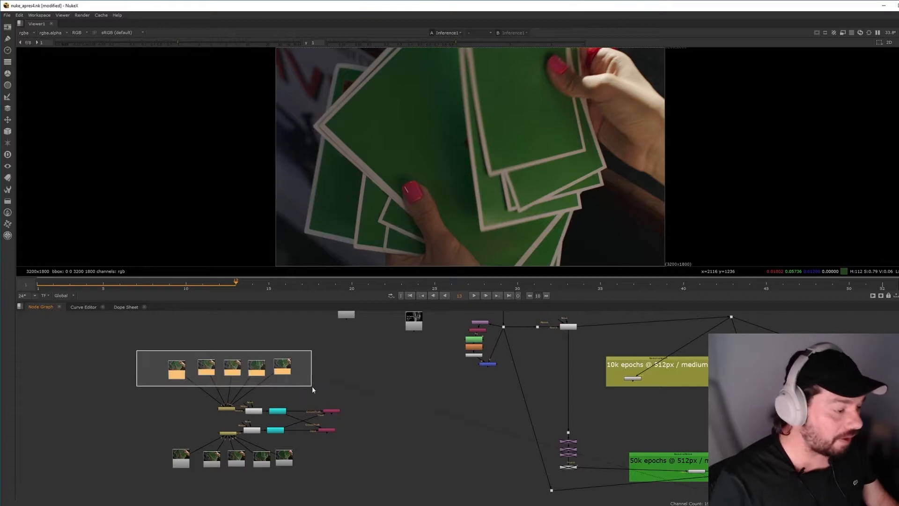
pyautogui.press('1')
pyautogui.click(299, 382)
# - Replay the Inference1 result from the first frame and stop on frame 13
pyautogui.moveTo(696, 416); pyautogui.dragTo(390, 375, button='middle')
pyautogui.press('2')
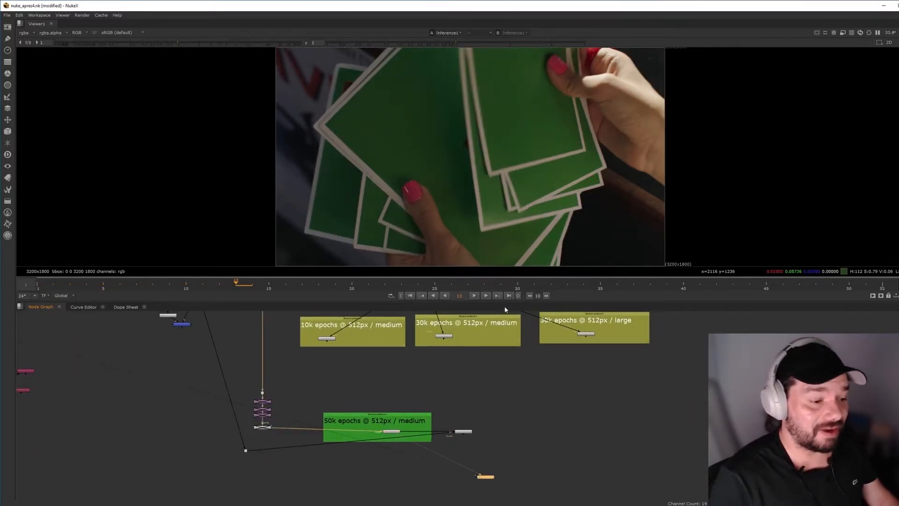
pyautogui.click(409, 296)
pyautogui.click(474, 296)
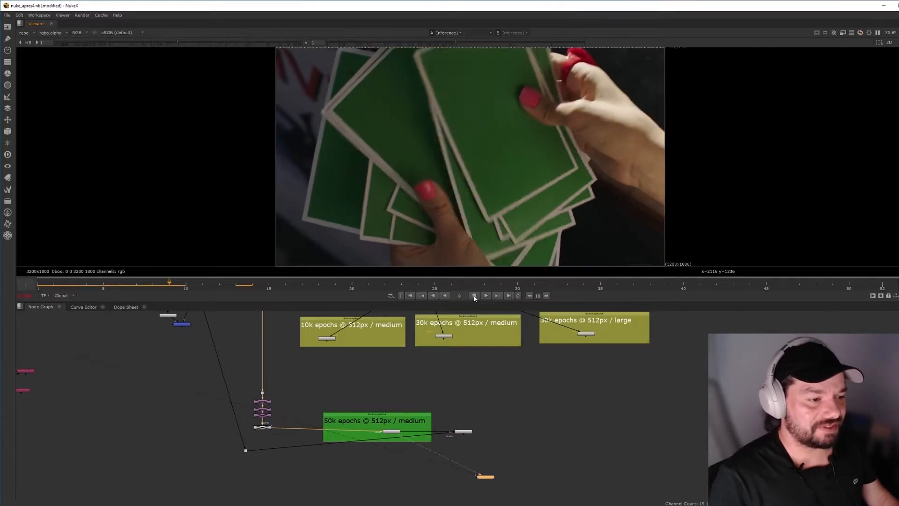
pyautogui.click(241, 282)
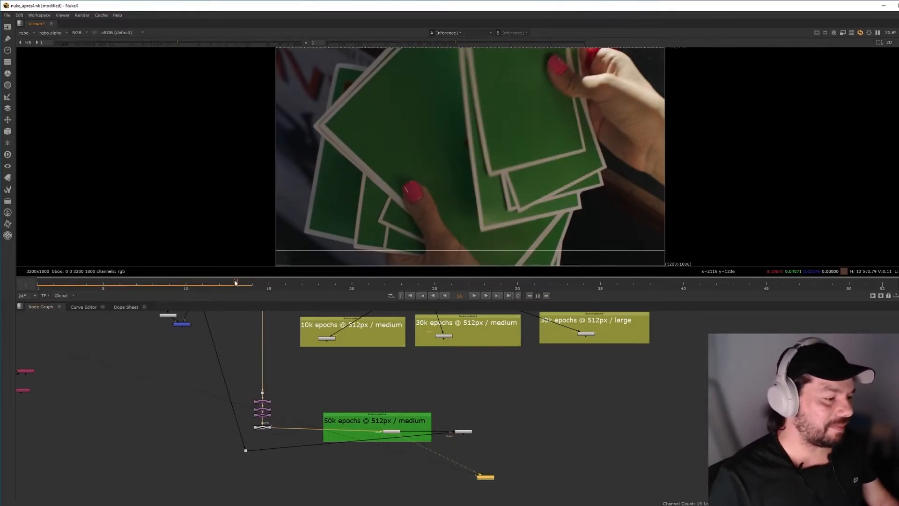
# - Select the source footage Read node that feeds the denoise and inference branches
pyautogui.moveTo(347, 376); pyautogui.dragTo(423, 469, button='middle')
pyautogui.moveTo(232, 357); pyautogui.dragTo(267, 431)
pyautogui.click(257, 417)
pyautogui.moveTo(221, 369); pyautogui.dragTo(237, 416)
pyautogui.click(248, 356)
pyautogui.click(273, 353)
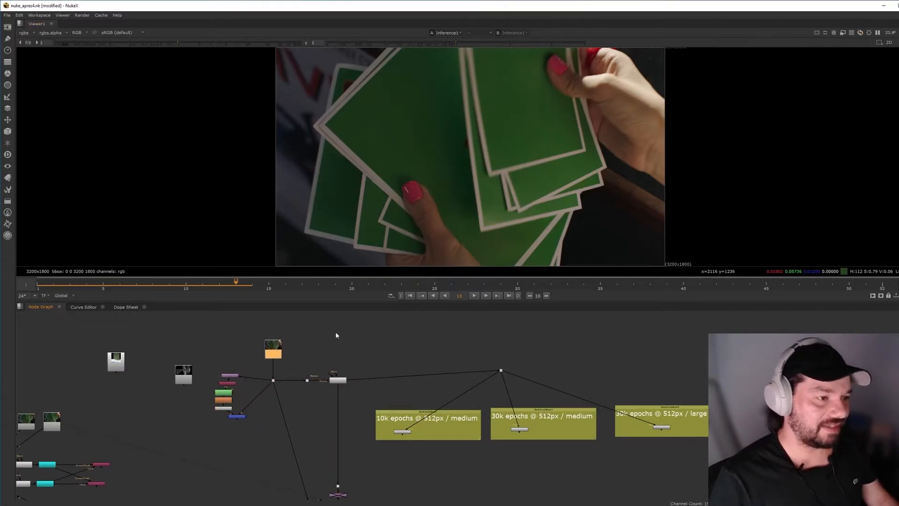
# - Inspect the cleaned cards up close and select the lower CopyCat node
pyautogui.scroll(3, 532, 108)
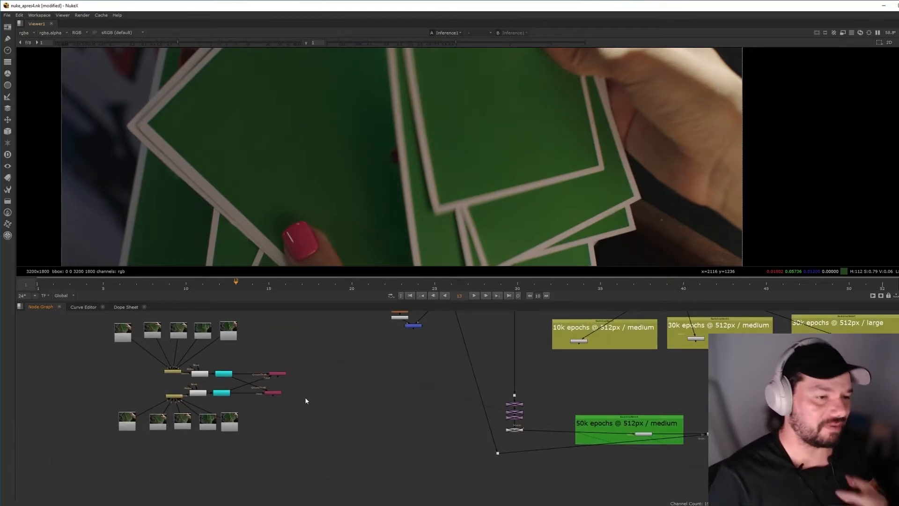
pyautogui.moveTo(277, 394); pyautogui.dragTo(287, 397)
pyautogui.moveTo(380, 414); pyautogui.dragTo(326, 437, button='middle')
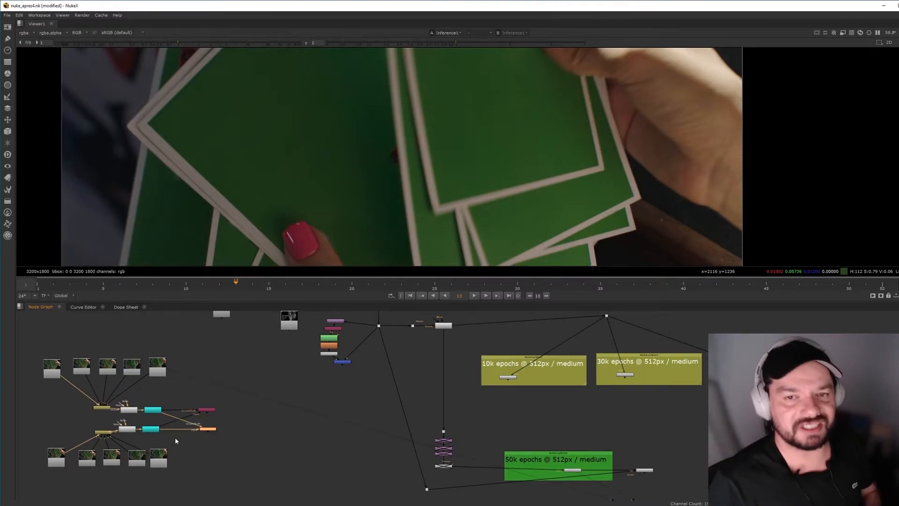
# - Select Inference1 in the 50k-epoch setup and compare the card close-up with the node disabled and enabled
pyautogui.moveTo(579, 483); pyautogui.dragTo(459, 449, button='middle')
pyautogui.click(455, 437)
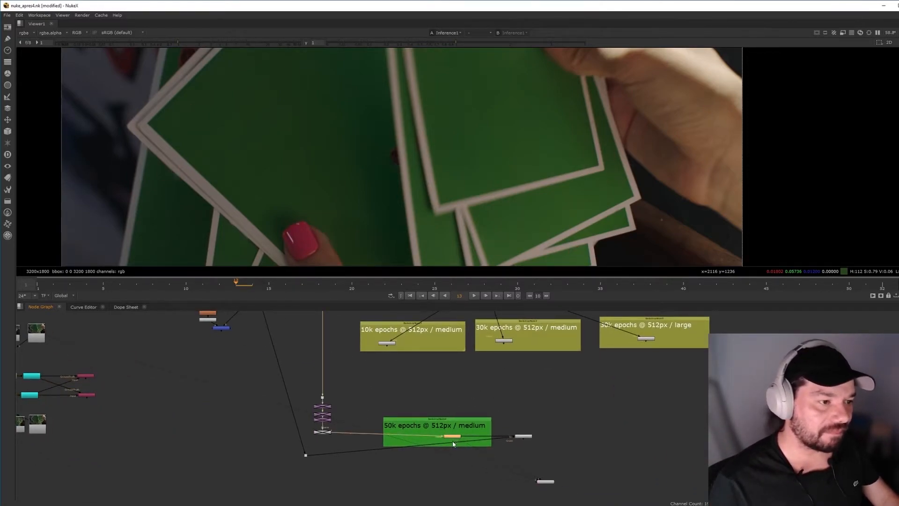
pyautogui.scroll(2, 548, 182)
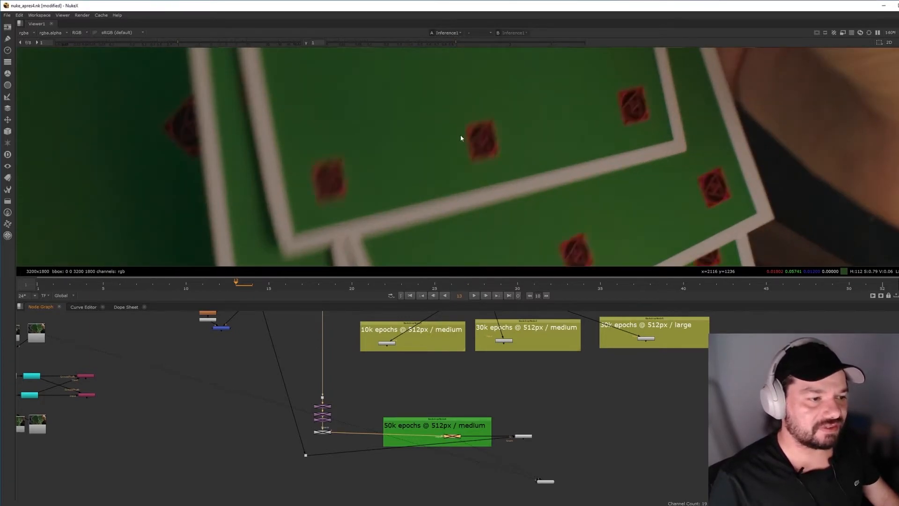
pyautogui.scroll(1, 501, 188)
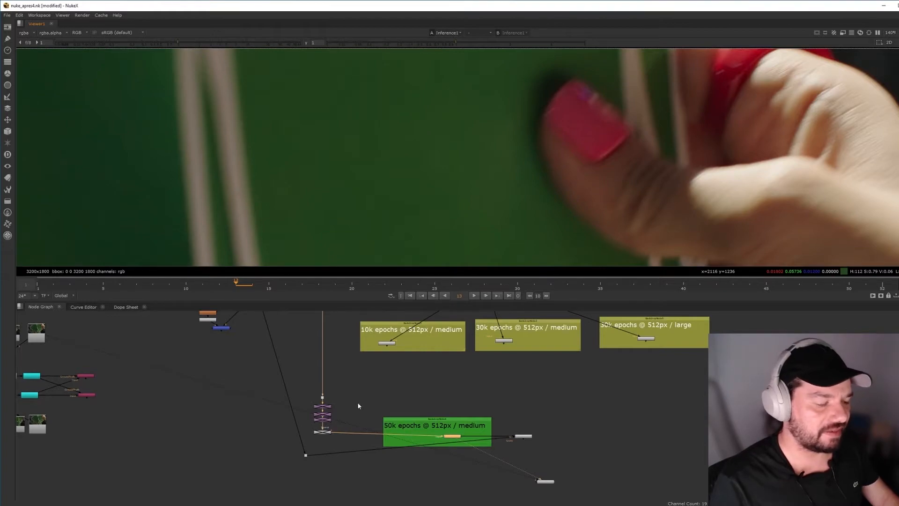
pyautogui.scroll(-2, 361, 410)
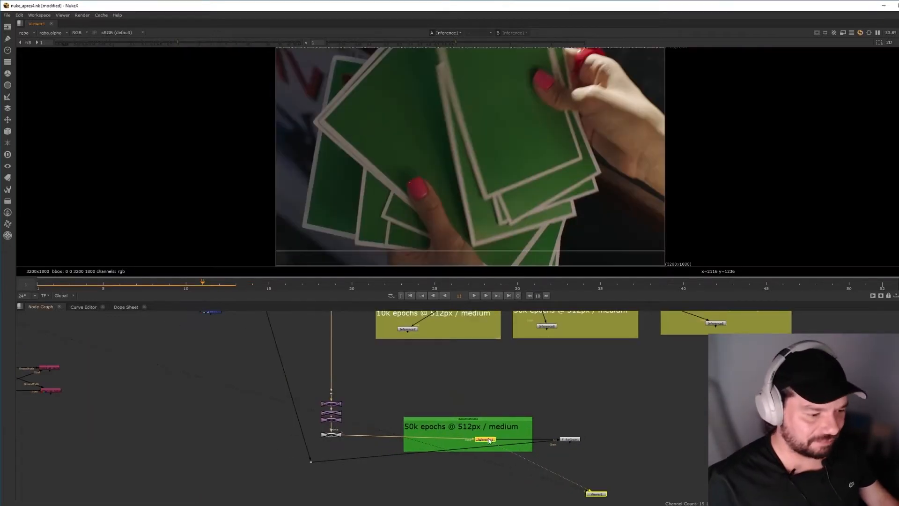
pyautogui.click(489, 439)
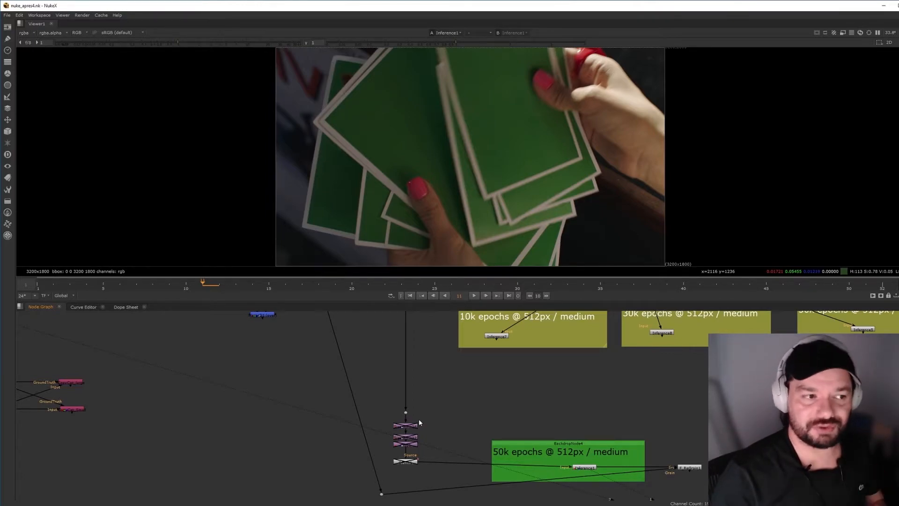
# - Examine the path from the paired training frames and CopyCat nodes to the 50k-epoch inference branch
pyautogui.moveTo(207, 378); pyautogui.dragTo(518, 424, button='middle')
pyautogui.moveTo(159, 343); pyautogui.dragTo(450, 415)
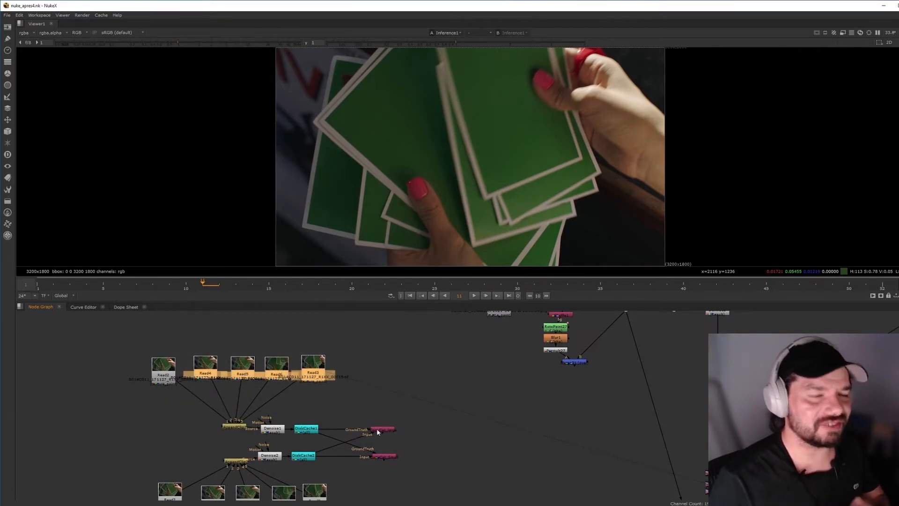
pyautogui.moveTo(831, 472); pyautogui.dragTo(466, 406, button='middle')
pyautogui.moveTo(121, 362); pyautogui.dragTo(400, 394, button='middle')
pyautogui.click(400, 394)
pyautogui.moveTo(257, 384); pyautogui.dragTo(297, 399, button='middle')
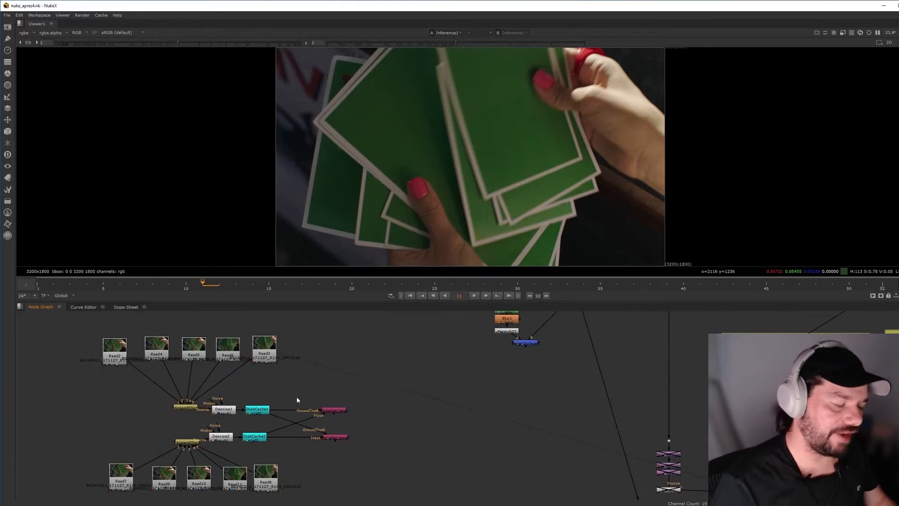
pyautogui.moveTo(644, 409); pyautogui.dragTo(311, 353, button='middle')
pyautogui.moveTo(399, 378); pyautogui.dragTo(492, 387, button='middle')
pyautogui.moveTo(231, 356); pyautogui.dragTo(317, 390, button='middle')
pyautogui.moveTo(519, 409); pyautogui.dragTo(354, 371, button='middle')
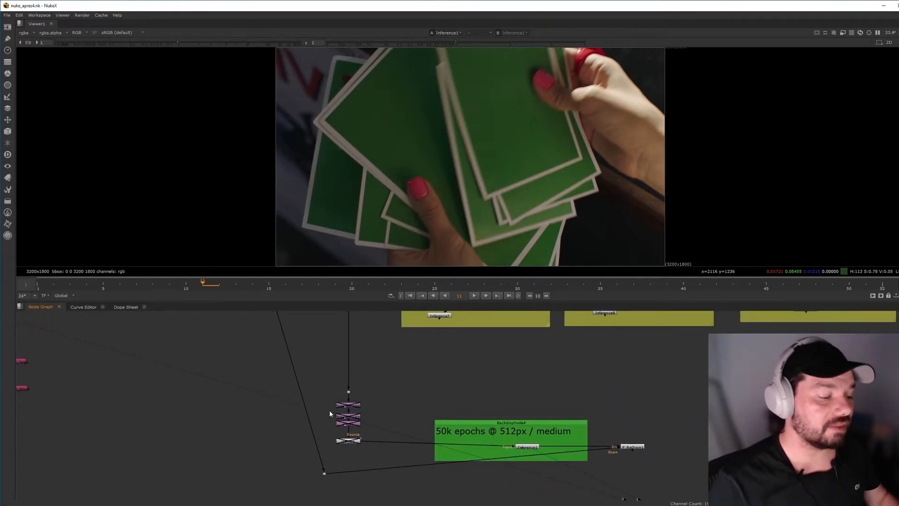
# - Show Transform26 in the viewer and toggle it off and on to compare the frame, leaving it enabled
pyautogui.click(351, 406)
pyautogui.press('1')
pyautogui.press('d')
pyautogui.press('d')
pyautogui.press('d')
pyautogui.press('d')
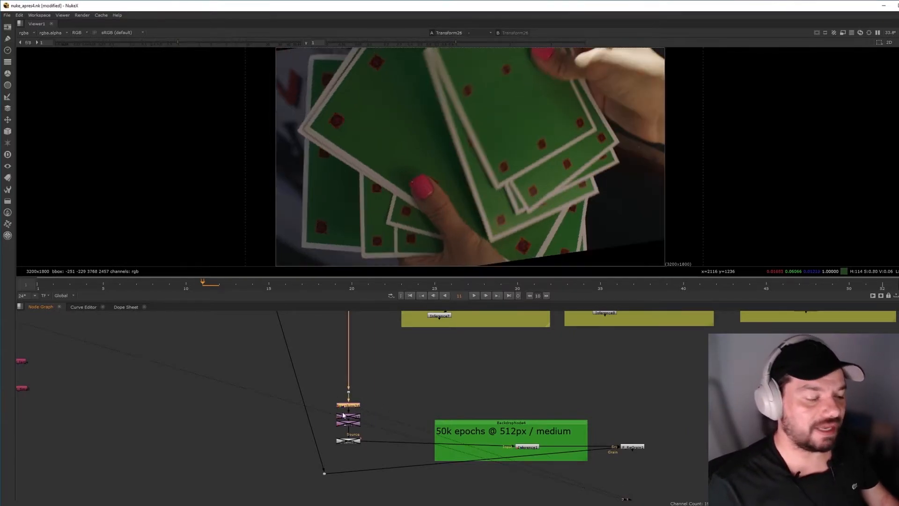
pyautogui.press('d')
pyautogui.press('d')
pyautogui.press('d')
pyautogui.press('d')
pyautogui.press('d')
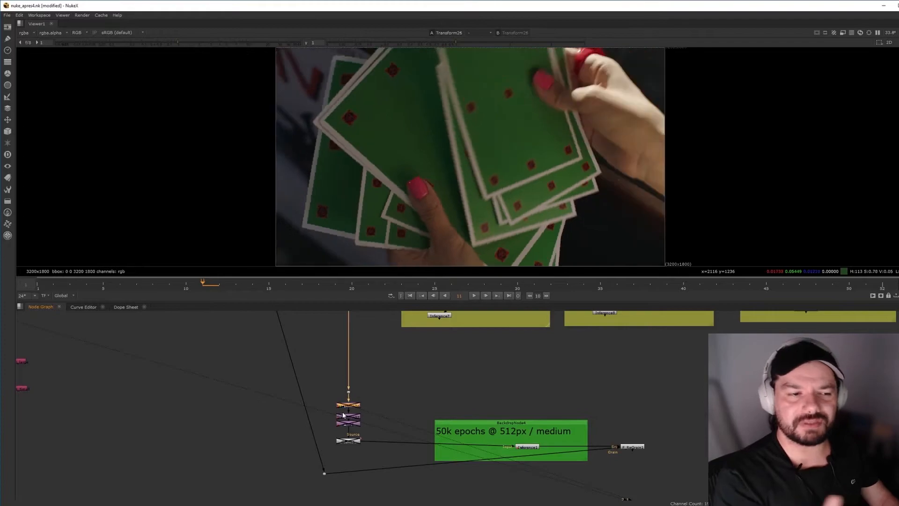
pyautogui.press('d')
pyautogui.press('d')
pyautogui.press('d')
pyautogui.press('d')
pyautogui.press('d')
pyautogui.press('d')
pyautogui.press('d')
pyautogui.press('d')
pyautogui.press('d')
pyautogui.press('d')
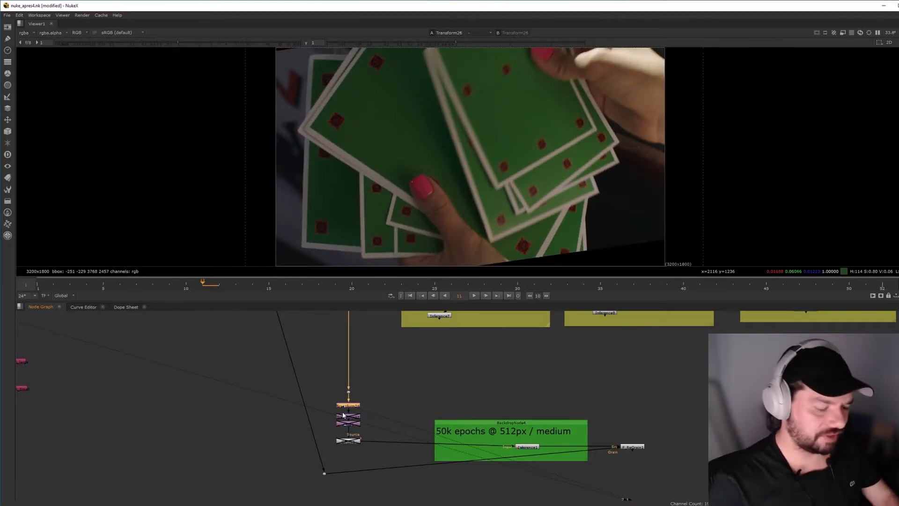
# - Open the Transform26 node's settings, check them and close them
pyautogui.press('Return')
pyautogui.click(160, 393)
pyautogui.click(313, 498)
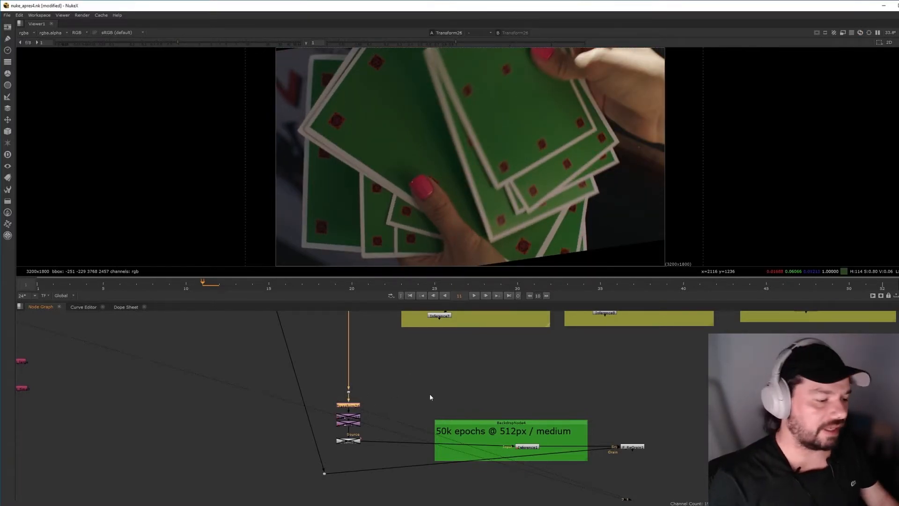
# - Enable the disabled transform and crop nodes feeding the 50k-epoch branch, open Inference1's settings and show Inference1 in the viewer
pyautogui.moveTo(322, 407); pyautogui.dragTo(429, 440)
pyautogui.press('d')
pyautogui.moveTo(438, 407); pyautogui.dragTo(382, 395, button='middle')
pyautogui.click(472, 436)
pyautogui.doubleClick(474, 436)
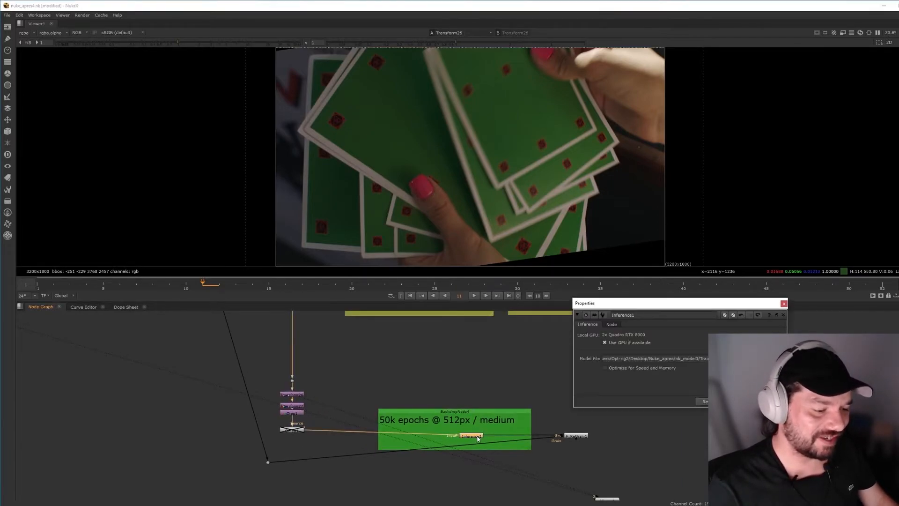
pyautogui.press('1')
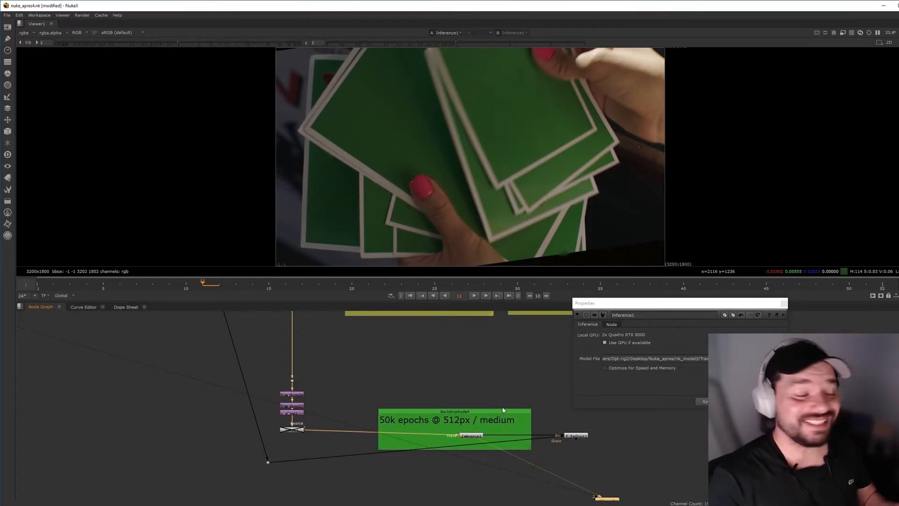
# - Go to frame 13, enlarge the cards beside the hand and show F_ReGrain1 in the viewer
pyautogui.click(236, 290)
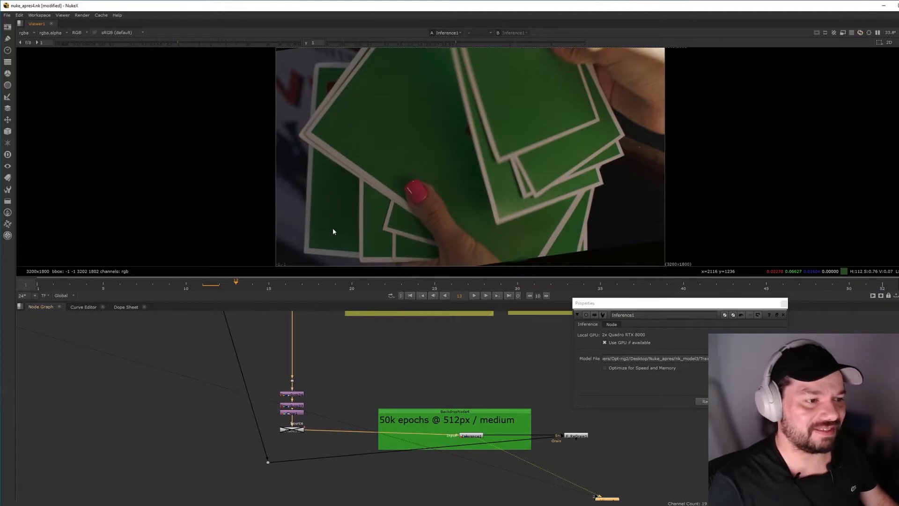
pyautogui.scroll(2, 546, 123)
pyautogui.scroll(4, 546, 123)
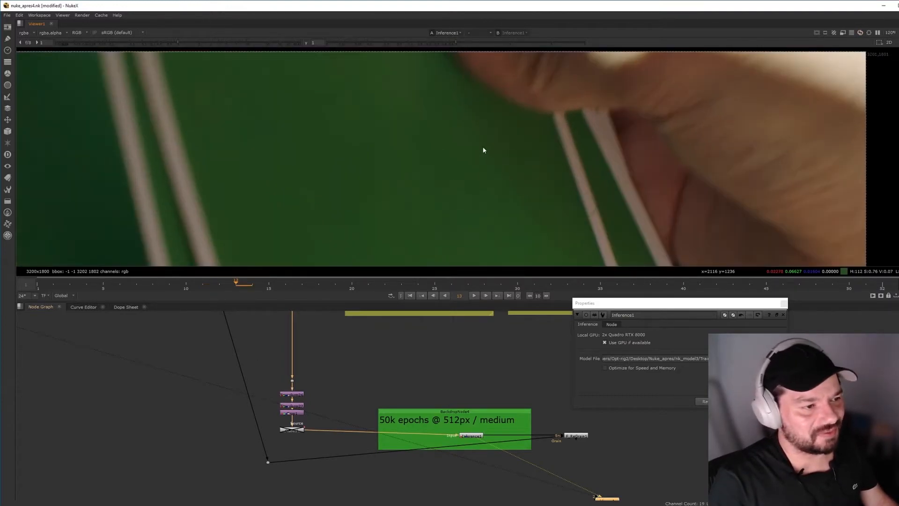
pyautogui.click(471, 435)
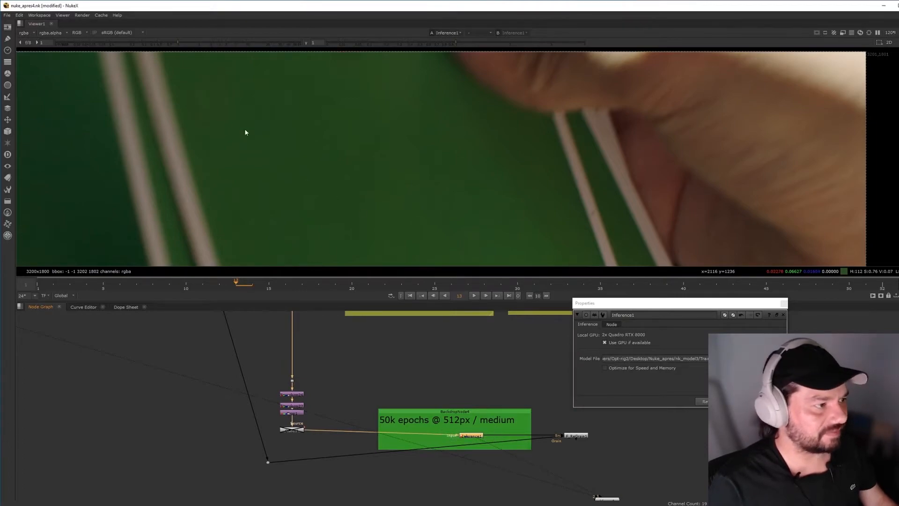
pyautogui.click(582, 437)
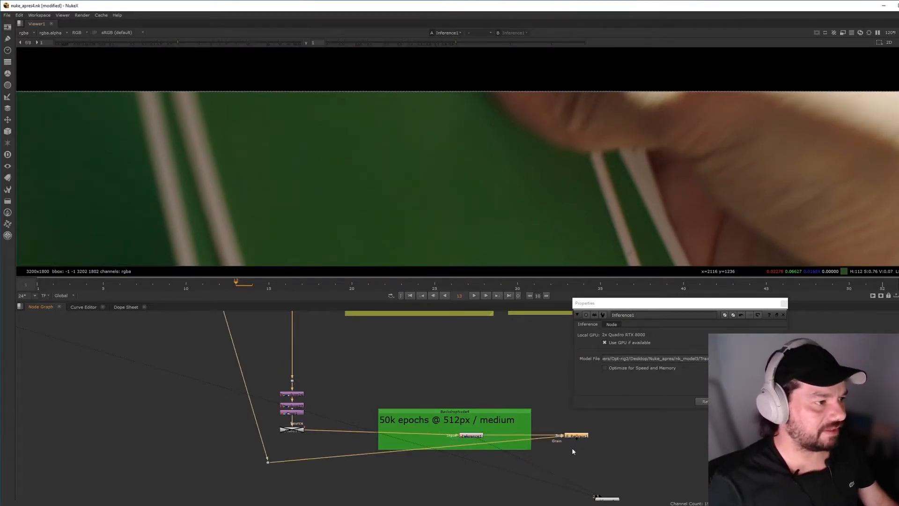
pyautogui.press('1')
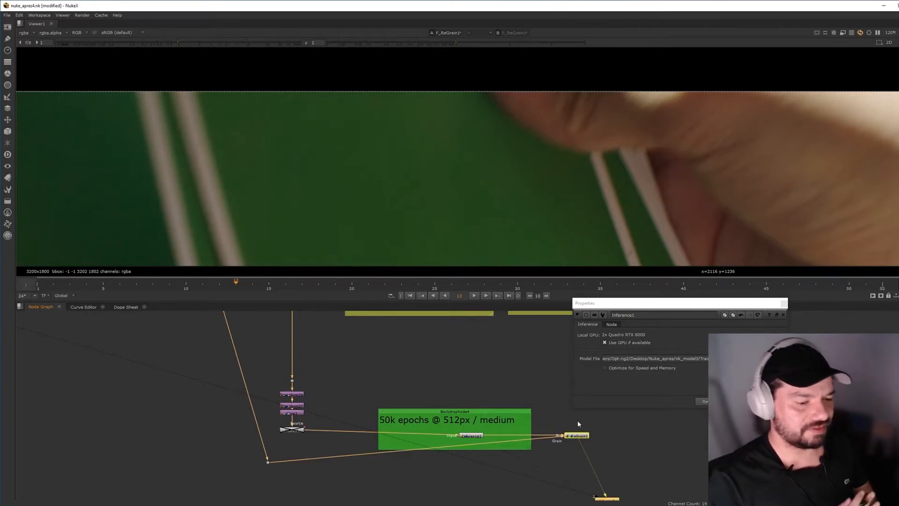
# - Show the original footage from the dot below Read1 in the viewer
pyautogui.moveTo(368, 318); pyautogui.dragTo(372, 464, button='middle')
pyautogui.moveTo(306, 489); pyautogui.dragTo(295, 422, button='middle')
pyautogui.click(248, 410)
pyautogui.moveTo(225, 331); pyautogui.dragTo(237, 396, button='middle')
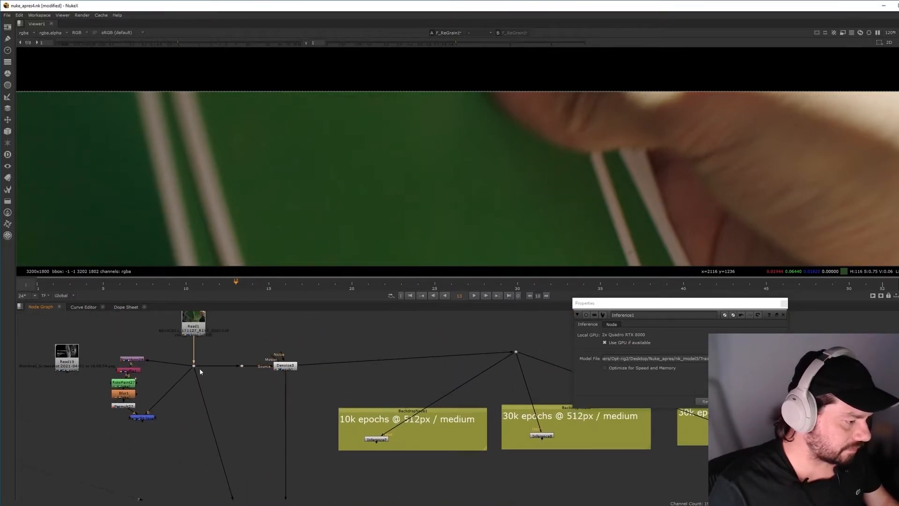
pyautogui.press('1')
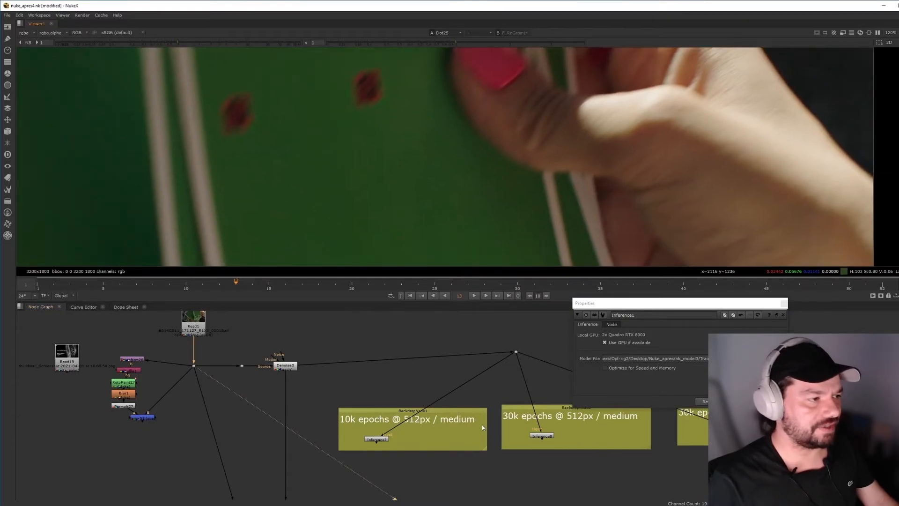
# - Flip repeatedly between the original footage and F_ReGrain1 to compare the card close-up
pyautogui.press('1')
pyautogui.press('2')
pyautogui.press('1')
pyautogui.press('2')
pyautogui.press('1')
pyautogui.press('2')
pyautogui.press('1')
pyautogui.press('2')
pyautogui.press('1')
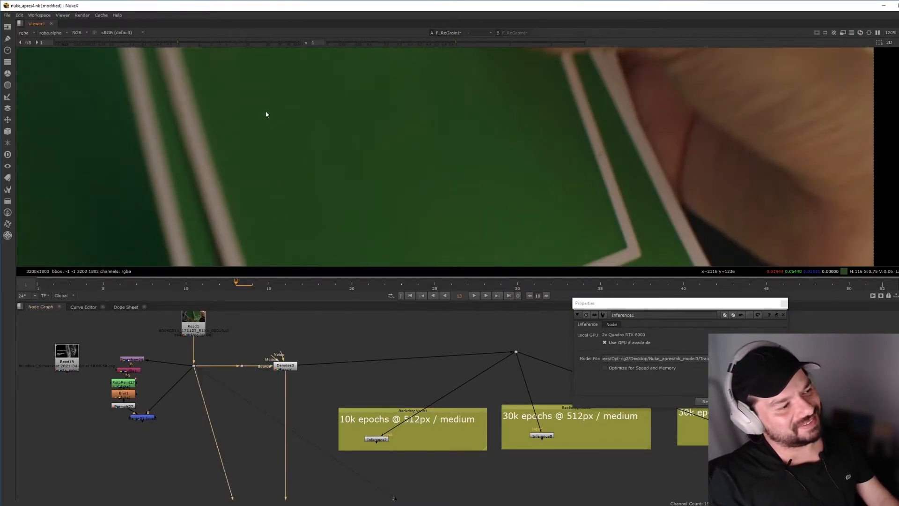
pyautogui.moveTo(333, 102); pyautogui.dragTo(344, 177, button='middle')
pyautogui.press('2')
pyautogui.press('1')
pyautogui.press('2')
pyautogui.press('1')
pyautogui.press('2')
pyautogui.press('1')
# - Duplicate the transform and crop nodes of the 50k-epoch branch and connect the copy to the source dot below Read1
pyautogui.moveTo(275, 384); pyautogui.dragTo(245, 288, button='middle')
pyautogui.moveTo(229, 412); pyautogui.dragTo(300, 442)
pyautogui.hotkey('ctrl', 'c')
pyautogui.hotkey('ctrl', 'v')
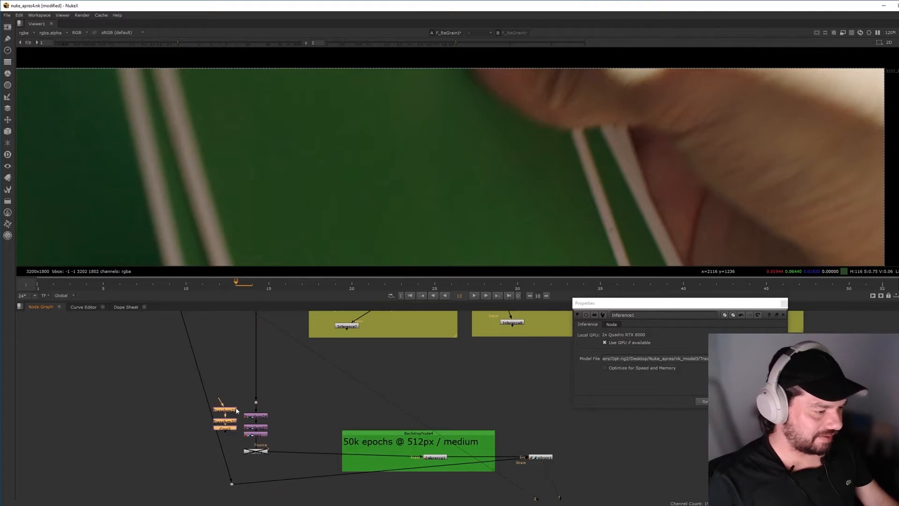
pyautogui.moveTo(228, 410); pyautogui.dragTo(314, 375)
pyautogui.moveTo(308, 368); pyautogui.dragTo(294, 423, button='middle')
pyautogui.moveTo(293, 424); pyautogui.dragTo(229, 390)
pyautogui.moveTo(168, 331); pyautogui.dragTo(229, 390, button='middle')
pyautogui.moveTo(229, 390); pyautogui.dragTo(212, 367)
# - Load the duplicated Crop2 in the viewer and compare it with F_ReGrain1 on the card close-up, finishing on the full frame
pyautogui.moveTo(359, 445); pyautogui.dragTo(236, 311, button='middle')
pyautogui.click(244, 371)
pyautogui.press('2')
pyautogui.press('1')
pyautogui.press('2')
pyautogui.press('1')
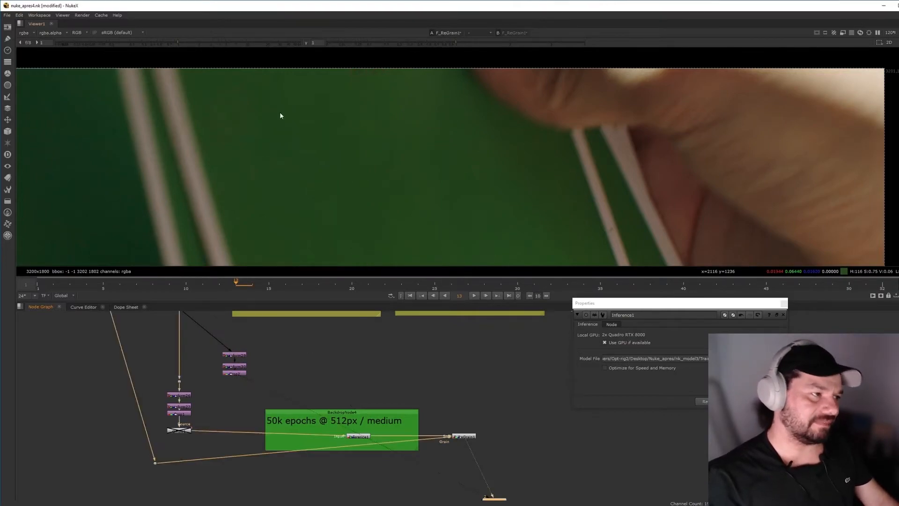
pyautogui.scroll(5, 280, 108)
pyautogui.press('2')
pyautogui.press('1')
pyautogui.press('2')
pyautogui.press('1')
pyautogui.press('f')
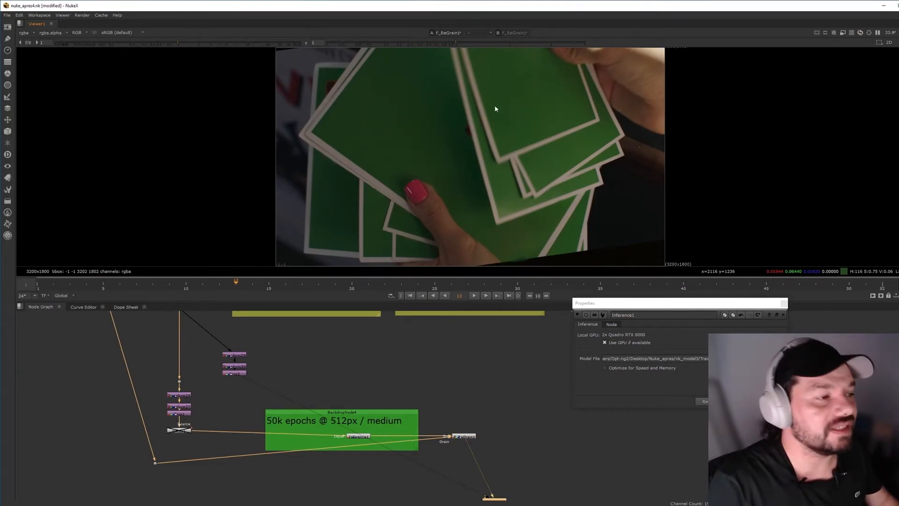
# - Enlarge the card area beside the thumb and view Crop2 and F_ReGrain1 in turn
pyautogui.scroll(4, 506, 89)
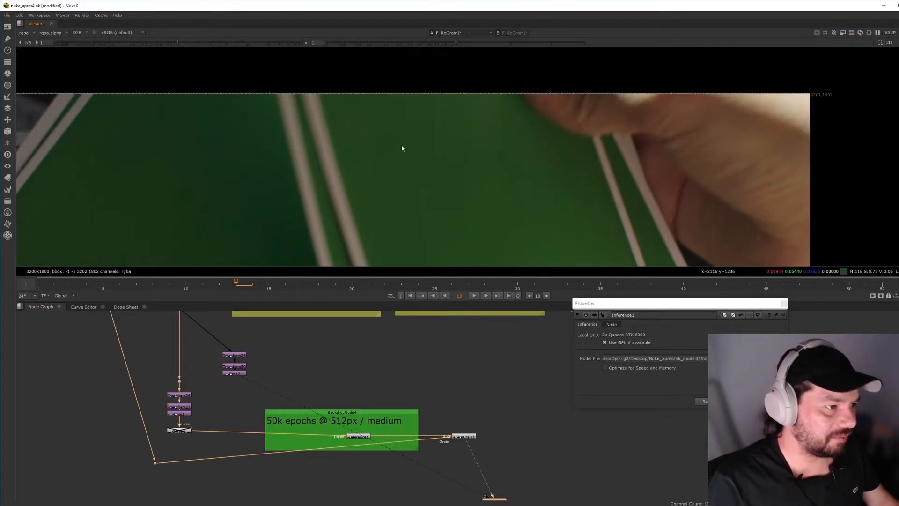
pyautogui.scroll(4, 398, 161)
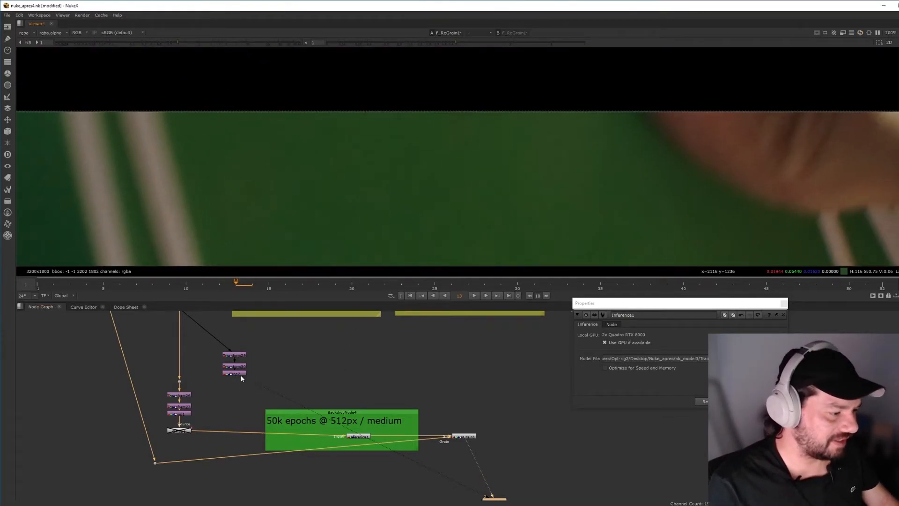
pyautogui.click(235, 374)
pyautogui.press('1')
pyautogui.click(462, 436)
pyautogui.press('1')
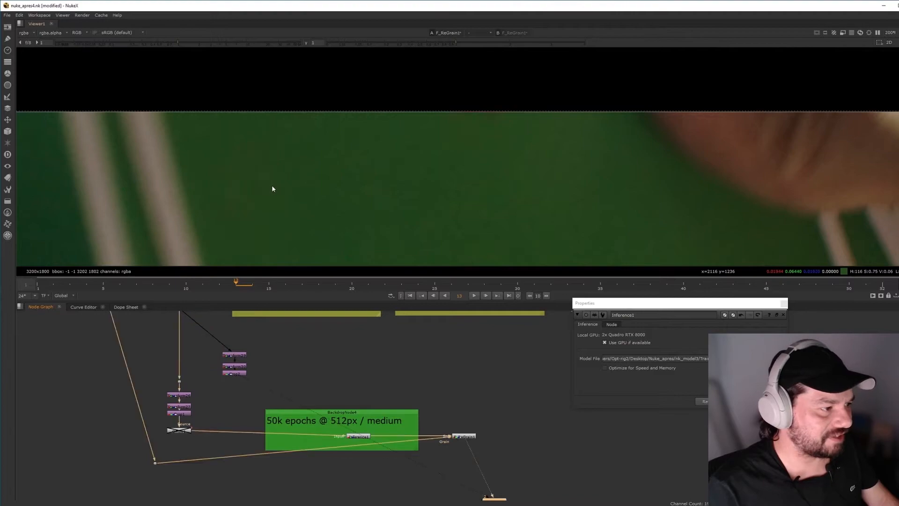
# - Flip repeatedly between Crop2 and F_ReGrain1 to check the marker removal, then fit the whole F_ReGrain1 frame in the viewer
pyautogui.scroll(-2, 355, 191)
pyautogui.press('2')
pyautogui.press('1')
pyautogui.press('2')
pyautogui.press('1')
pyautogui.press('2')
pyautogui.press('1')
pyautogui.press('2')
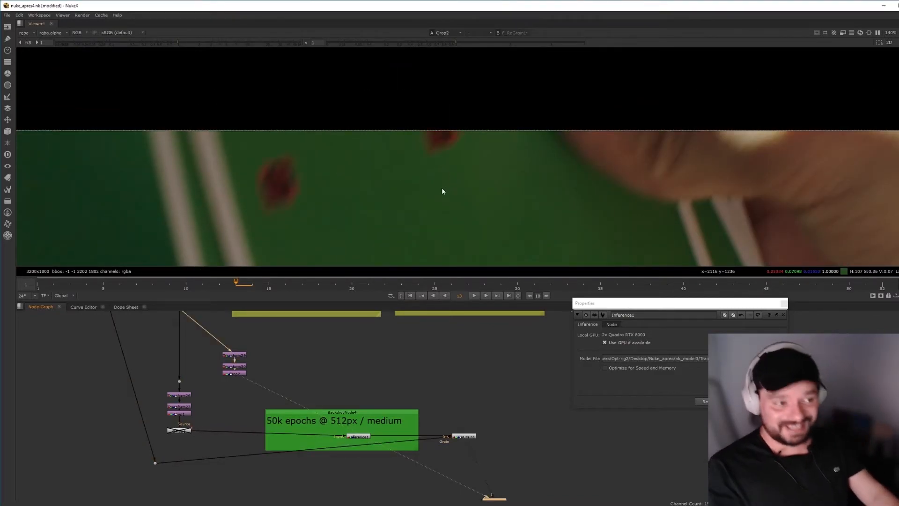
pyautogui.press('1')
pyautogui.press('2')
pyautogui.press('1')
pyautogui.press('2')
pyautogui.press('1')
pyautogui.press('2')
pyautogui.press('1')
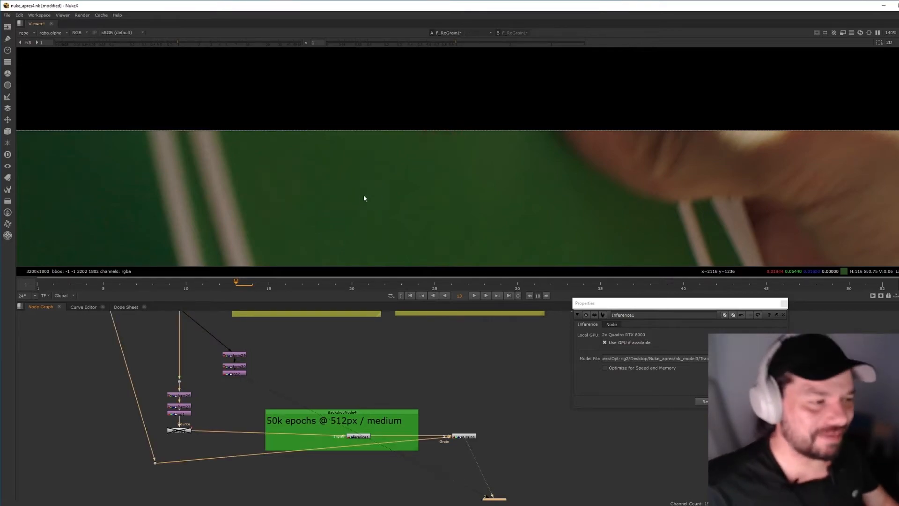
pyautogui.press('2')
pyautogui.press('1')
pyautogui.press('2')
pyautogui.press('1')
pyautogui.press('f')
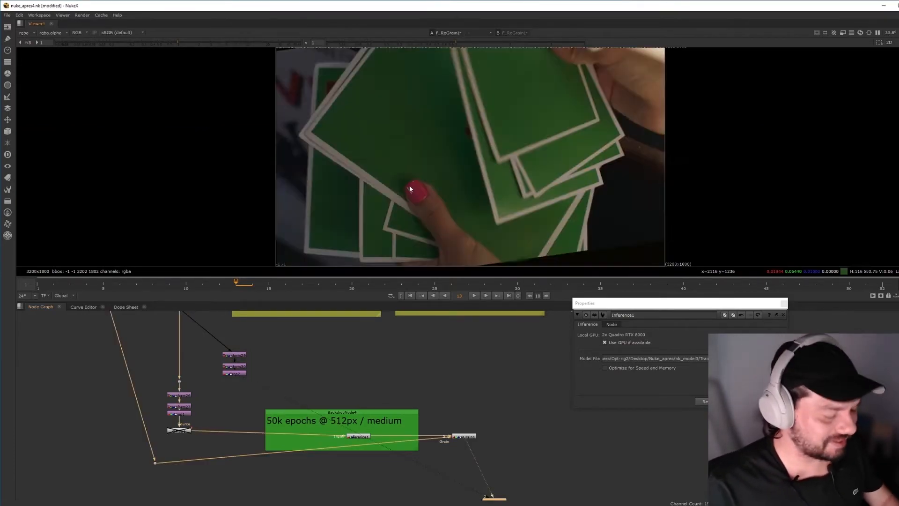
# - Save the script and move the duplicated transform and crop nodes above the 50k epochs backdrop
pyautogui.hotkey('ctrl', 's')
pyautogui.moveTo(151, 365); pyautogui.dragTo(348, 430, button='middle')
pyautogui.moveTo(363, 365); pyautogui.dragTo(223, 397, button='middle')
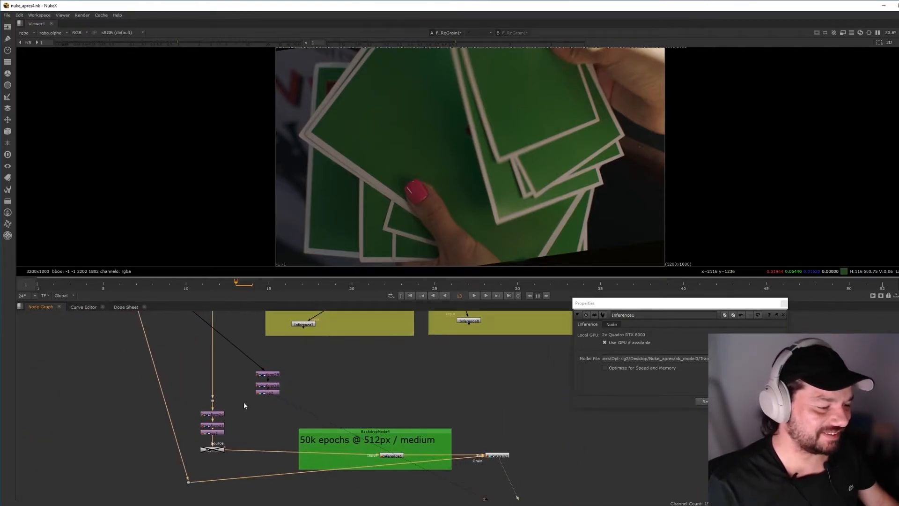
pyautogui.moveTo(232, 358); pyautogui.dragTo(305, 392)
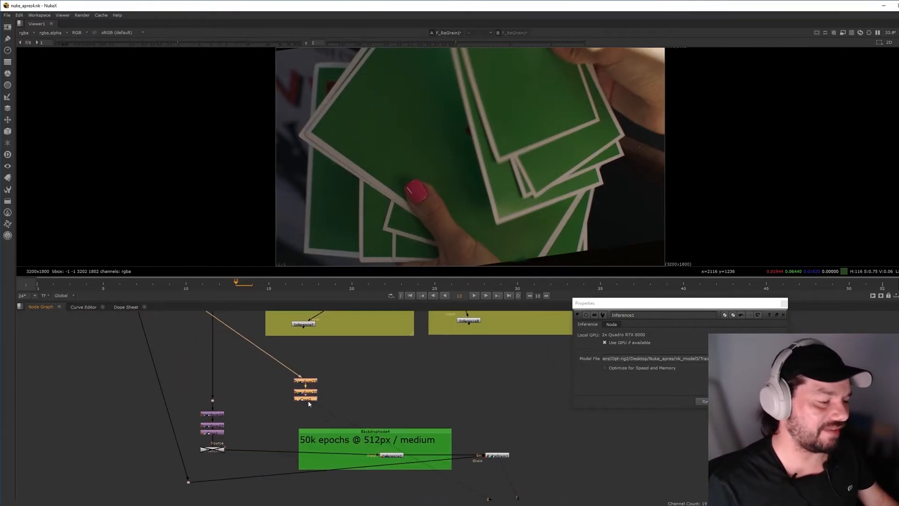
pyautogui.moveTo(337, 344); pyautogui.dragTo(379, 360, button='middle')
pyautogui.moveTo(277, 328); pyautogui.dragTo(298, 398, button='middle')
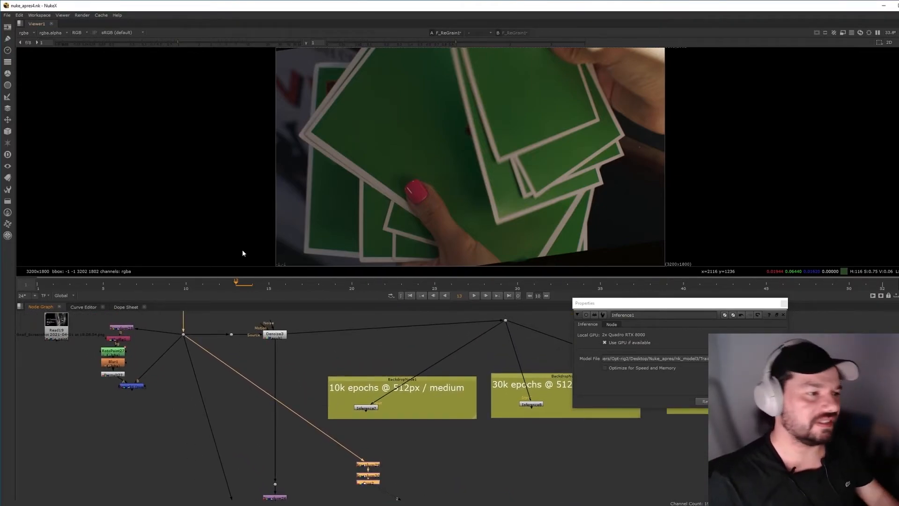
pyautogui.moveTo(380, 429); pyautogui.dragTo(290, 283, button='middle')
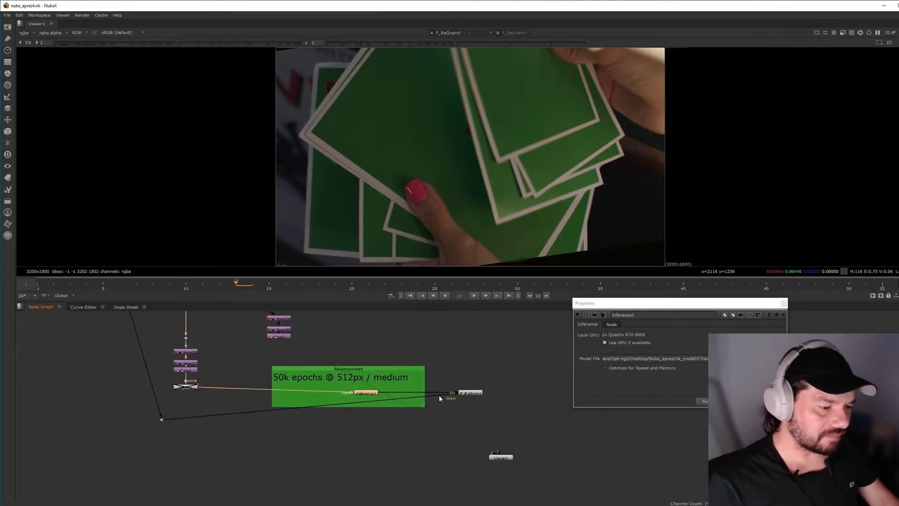
# - Move the Viewer1 node farther away from F_ReGrain1 and select F_ReGrain1
pyautogui.click(471, 393)
pyautogui.moveTo(448, 390); pyautogui.dragTo(449, 401, button='middle')
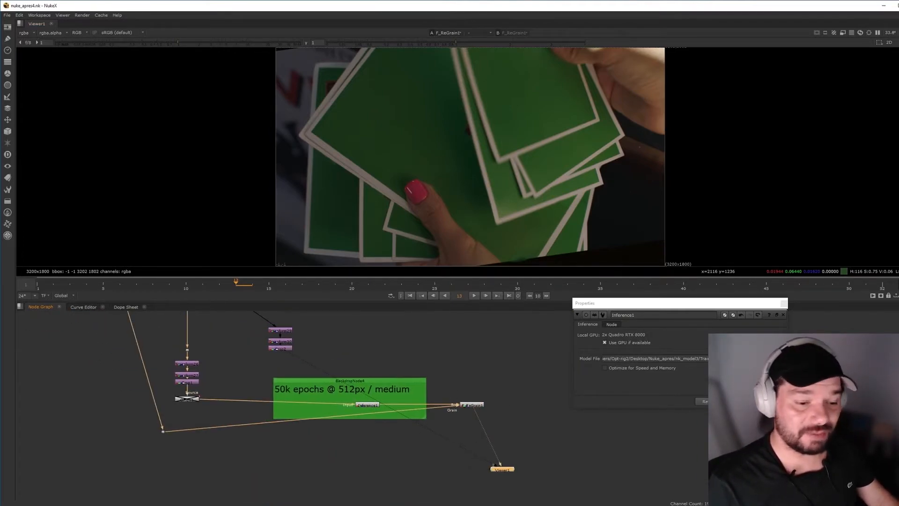
pyautogui.moveTo(497, 467); pyautogui.dragTo(538, 457)
pyautogui.click(473, 405)
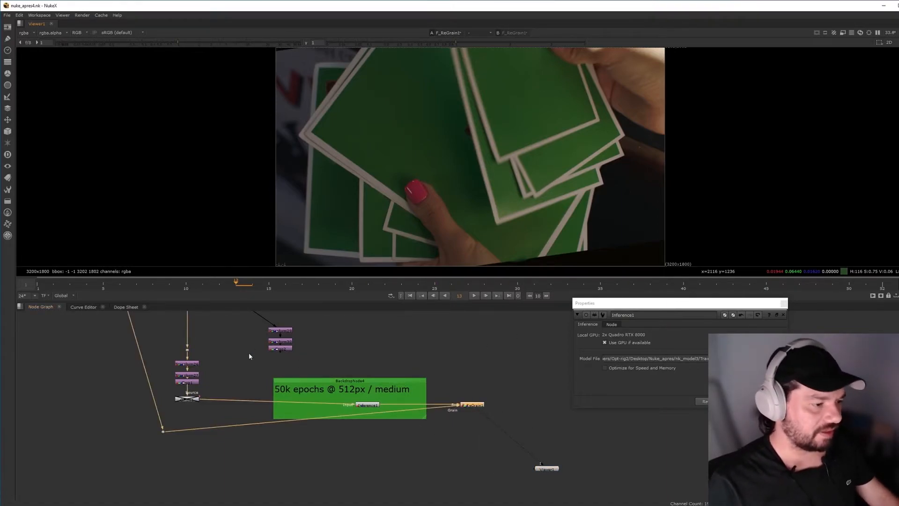
# - Disable the three transform and crop nodes directly above OFlow1 in the 50k-epoch branch
pyautogui.moveTo(251, 354); pyautogui.dragTo(268, 373, button='middle')
pyautogui.moveTo(177, 369); pyautogui.dragTo(232, 406)
pyautogui.press('d')
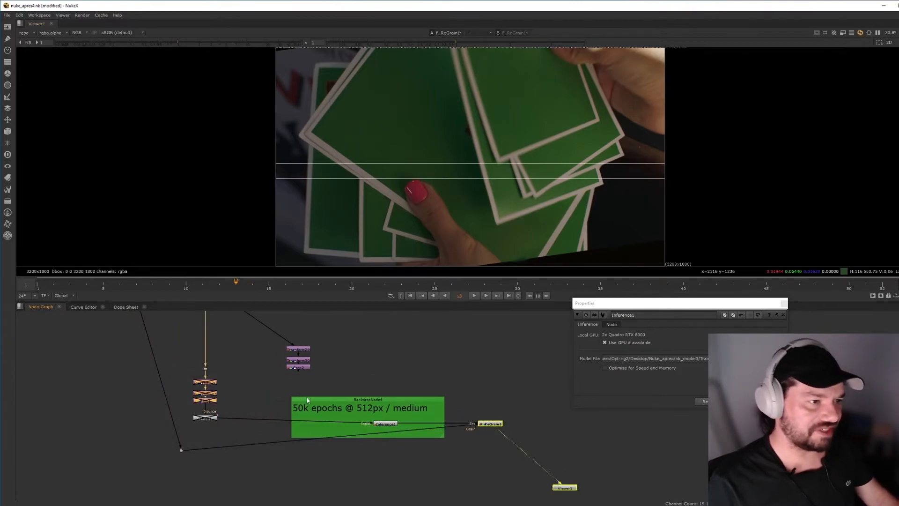
pyautogui.click(354, 351)
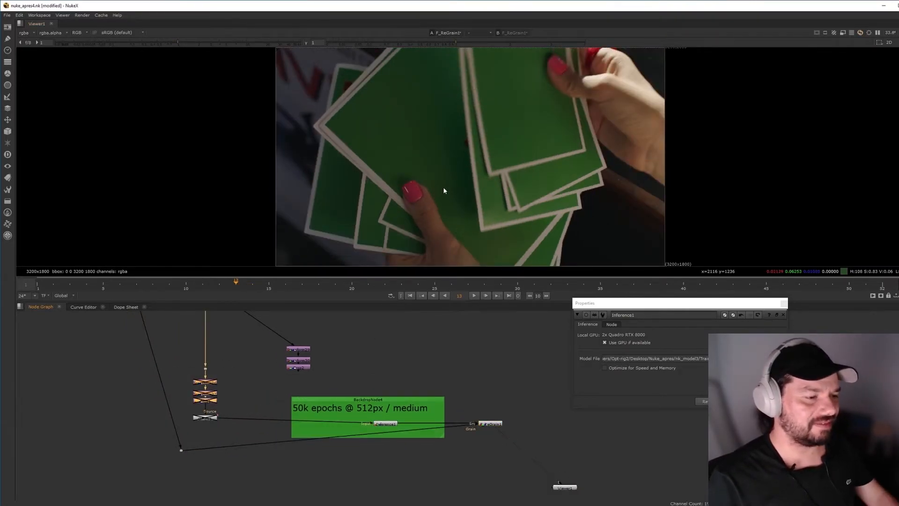
# - Enable the OFlow1 node and step forward to frame 15
pyautogui.moveTo(251, 389); pyautogui.dragTo(240, 444, button='middle')
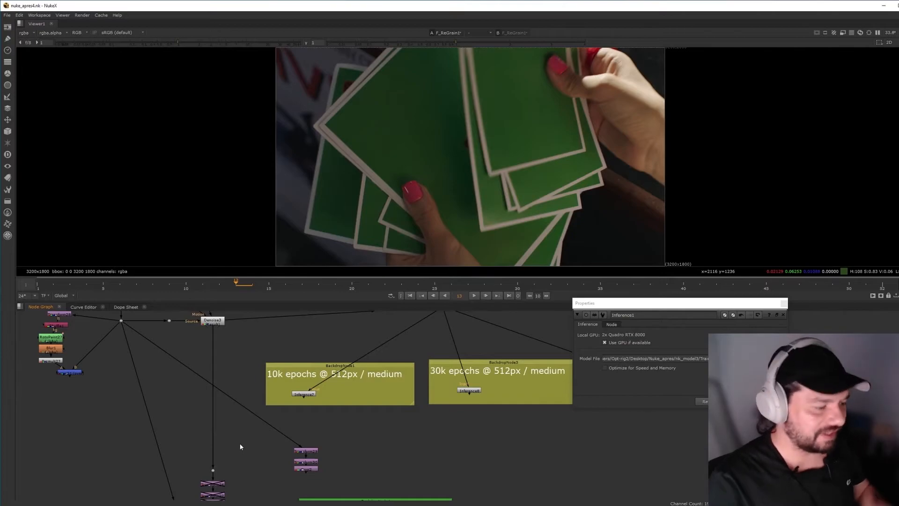
pyautogui.moveTo(239, 421); pyautogui.dragTo(247, 354, button='middle')
pyautogui.click(226, 453)
pyautogui.press('d')
pyautogui.press('Right')
pyautogui.press('Right')
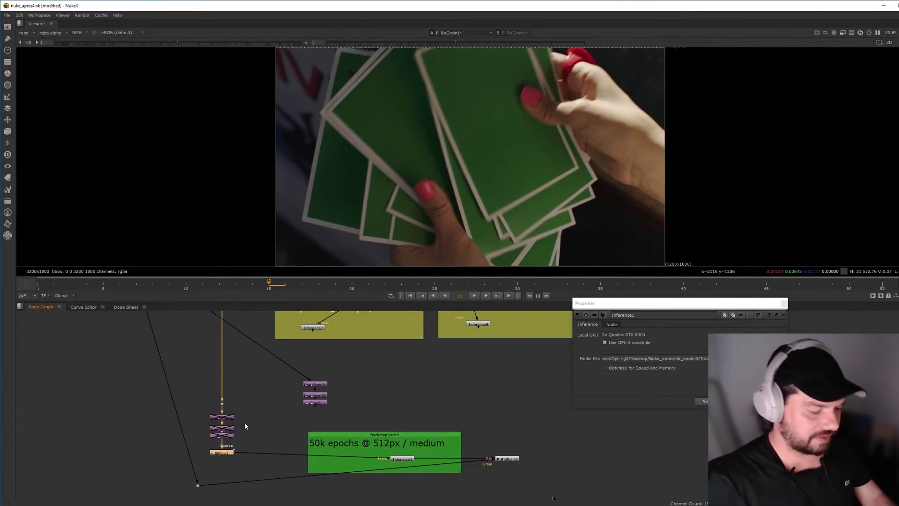
# - Clear the existing Output Speed animation on OFlow1 and set a keyframe at frame 1 with a speed of 1
pyautogui.press('Return')
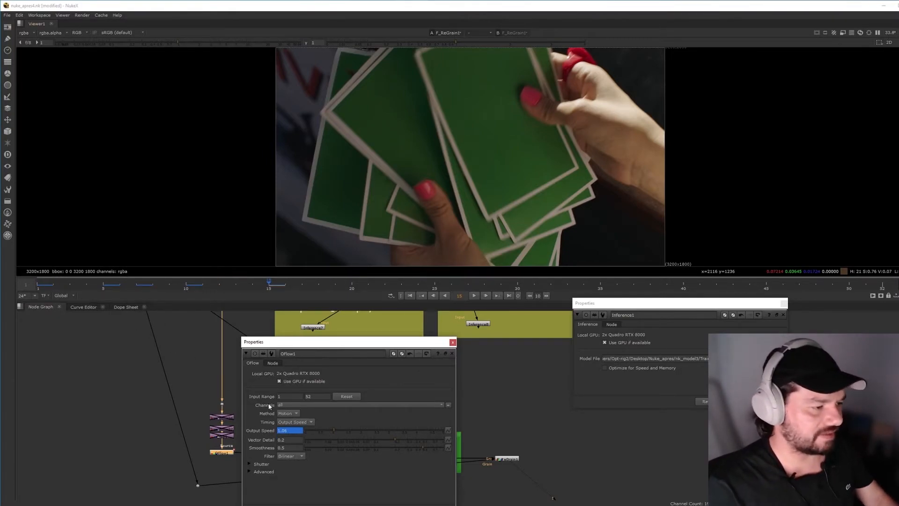
pyautogui.write('1')
pyautogui.press('Return')
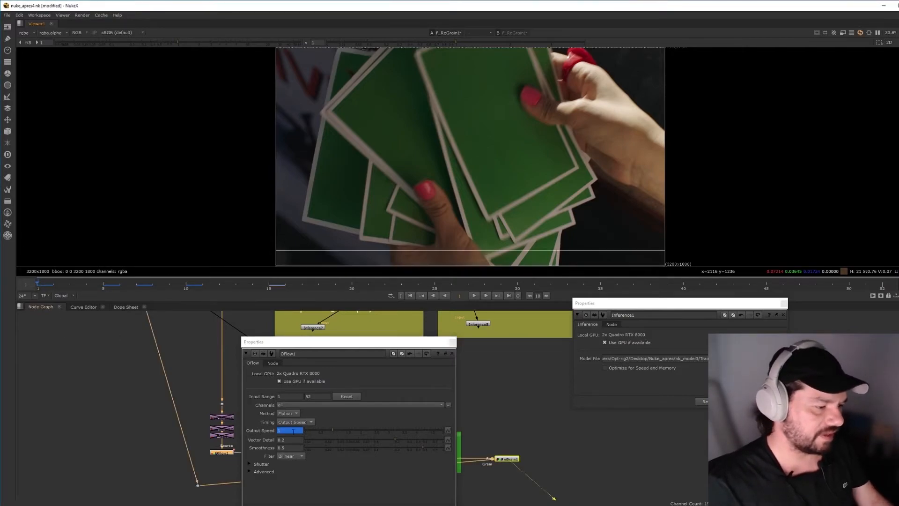
pyautogui.click(448, 430)
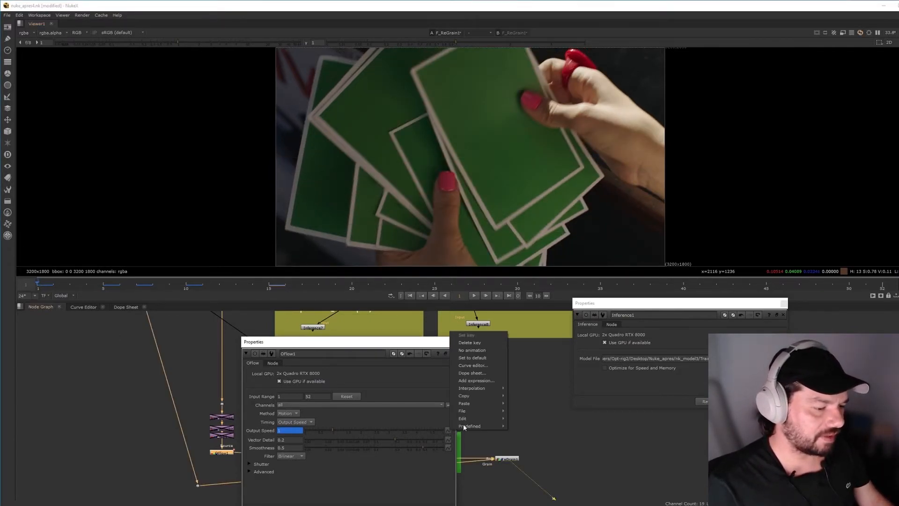
pyautogui.click(348, 413)
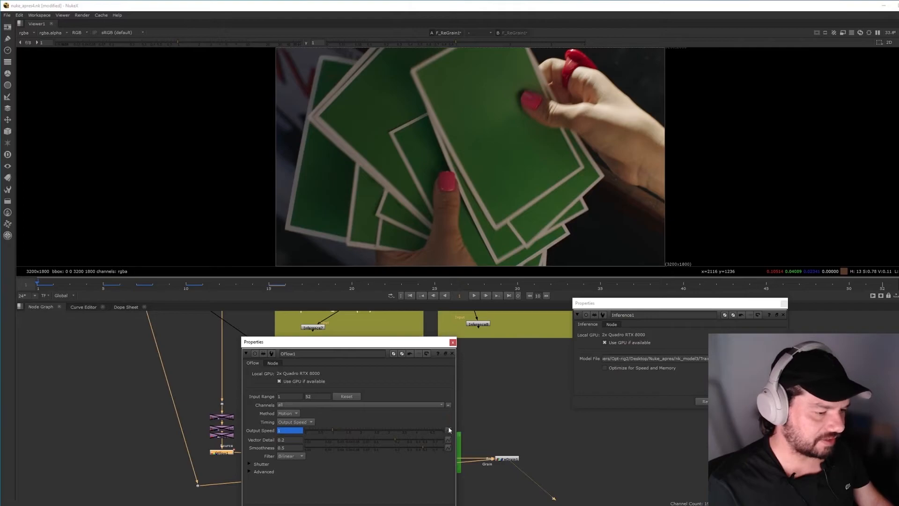
pyautogui.click(448, 430)
pyautogui.click(481, 433)
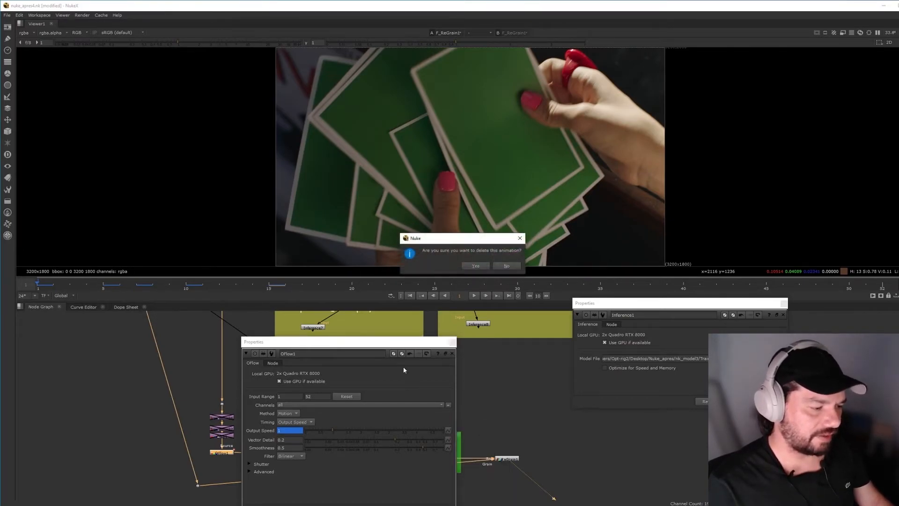
pyautogui.click(447, 431)
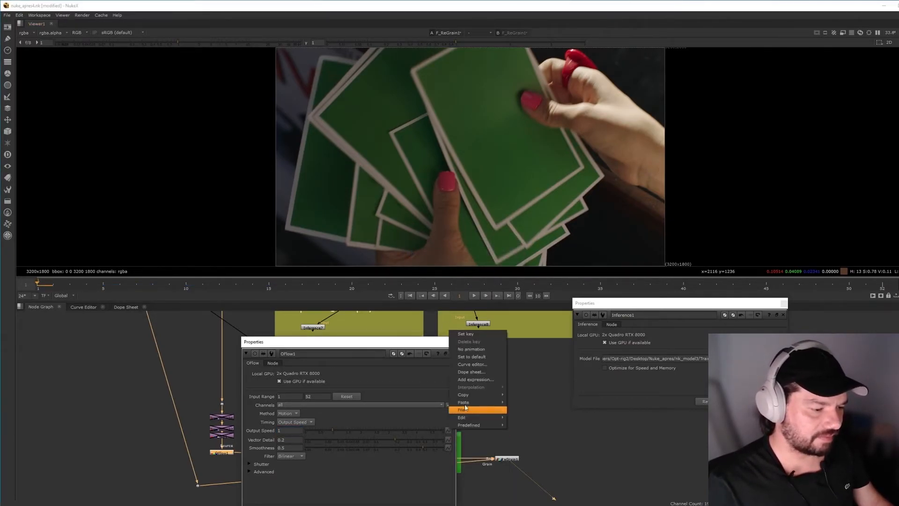
pyautogui.click(475, 334)
# - Keyframe varying Output Speed values on OFlow1 at frames 5, 8 and 12, using 0.42 at frame 5
pyautogui.click(102, 284)
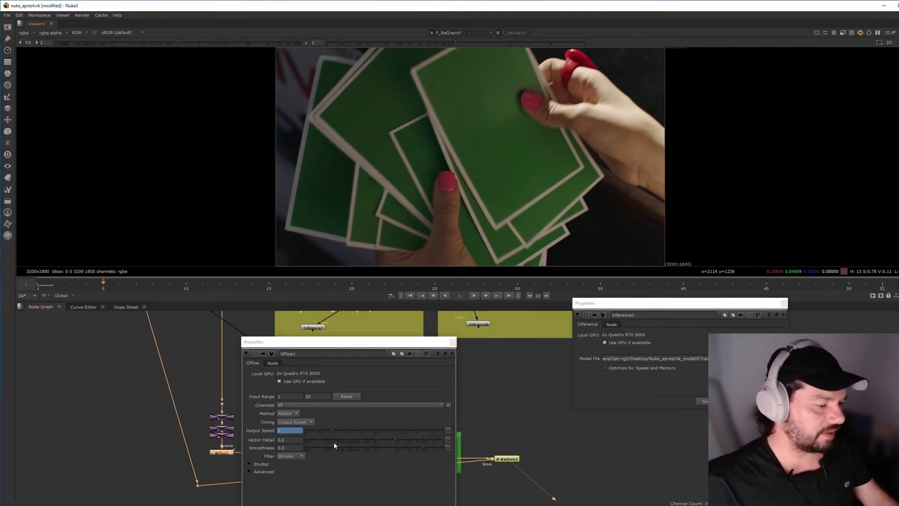
pyautogui.moveTo(332, 429); pyautogui.dragTo(314, 429)
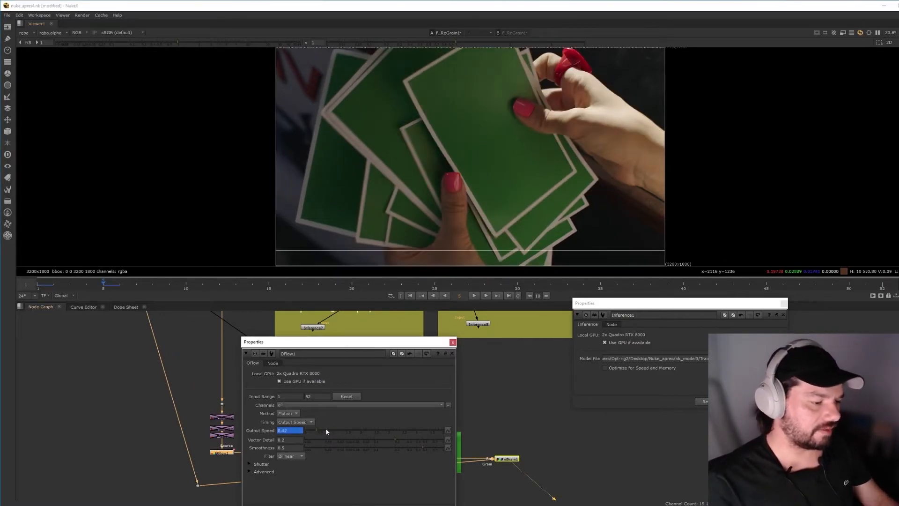
pyautogui.press('Right')
pyautogui.press('Right')
pyautogui.press('Right')
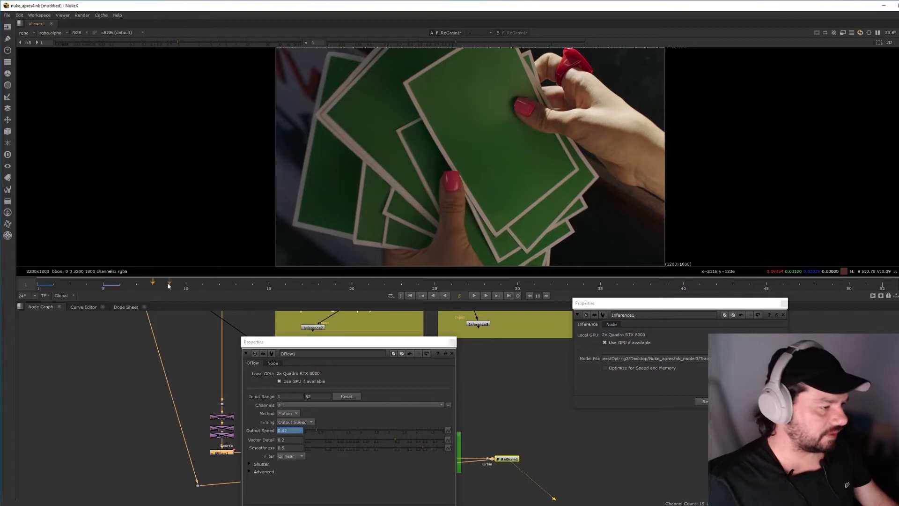
pyautogui.moveTo(329, 428); pyautogui.dragTo(391, 423)
pyautogui.click(220, 285)
pyautogui.moveTo(335, 431); pyautogui.dragTo(319, 429)
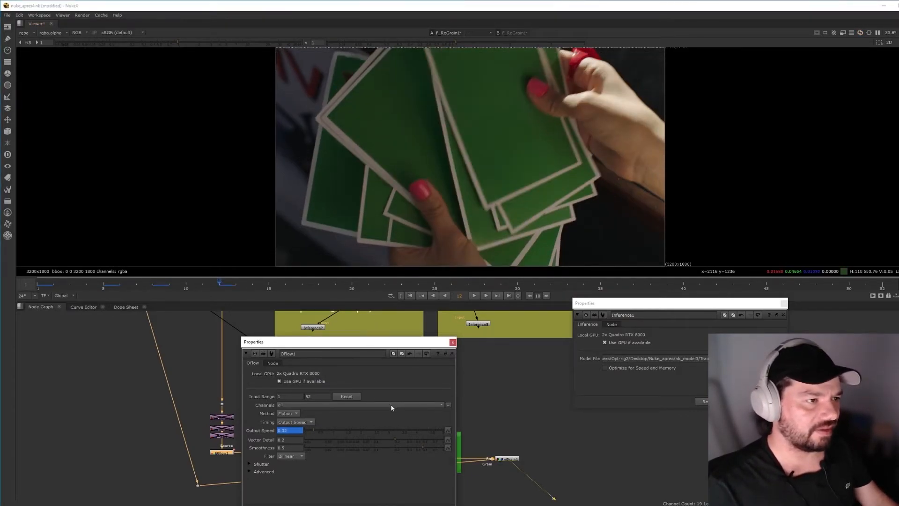
# - Examine the retimed, regrained result up close at frames 10, 7 and 3, and close the OFlow1 properties
pyautogui.moveTo(393, 348); pyautogui.dragTo(454, 308)
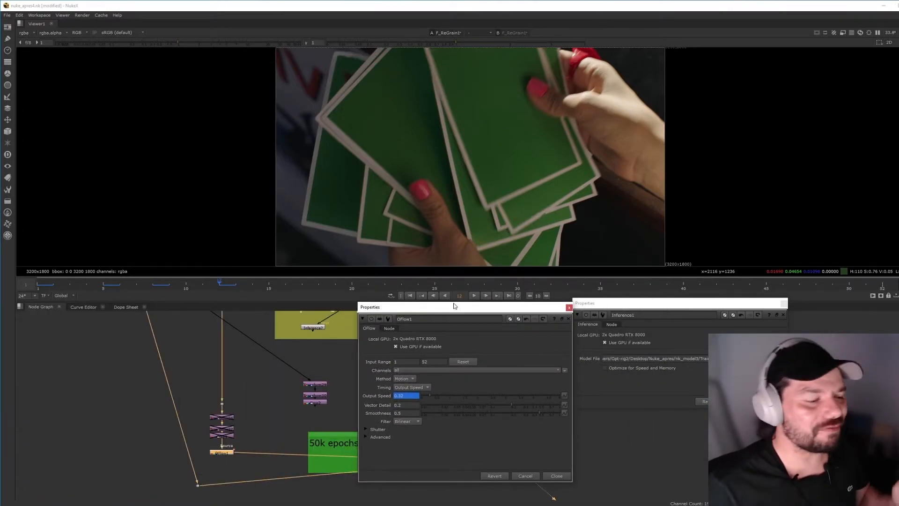
pyautogui.scroll(5, 478, 116)
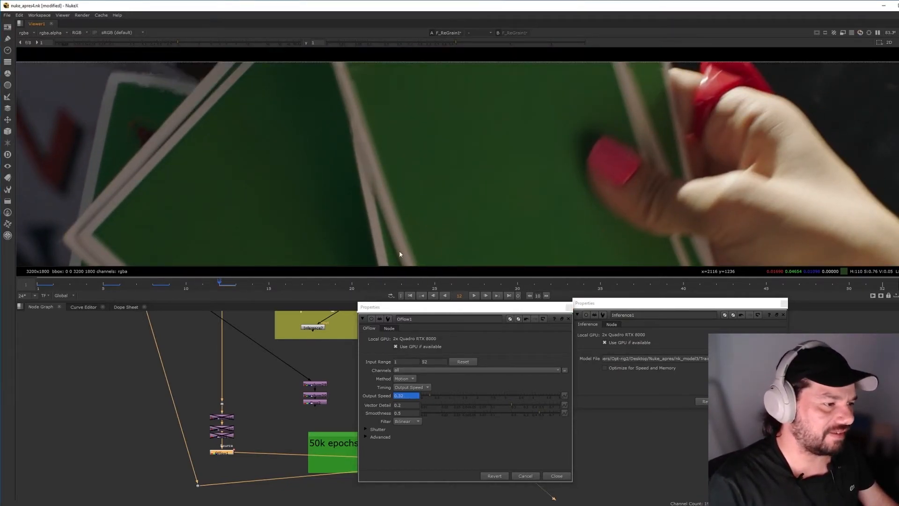
pyautogui.click(192, 287)
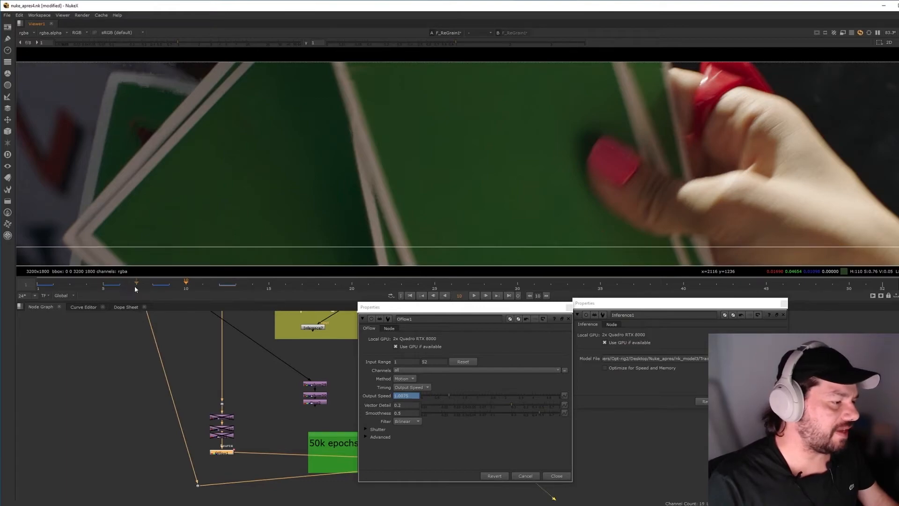
pyautogui.click(138, 285)
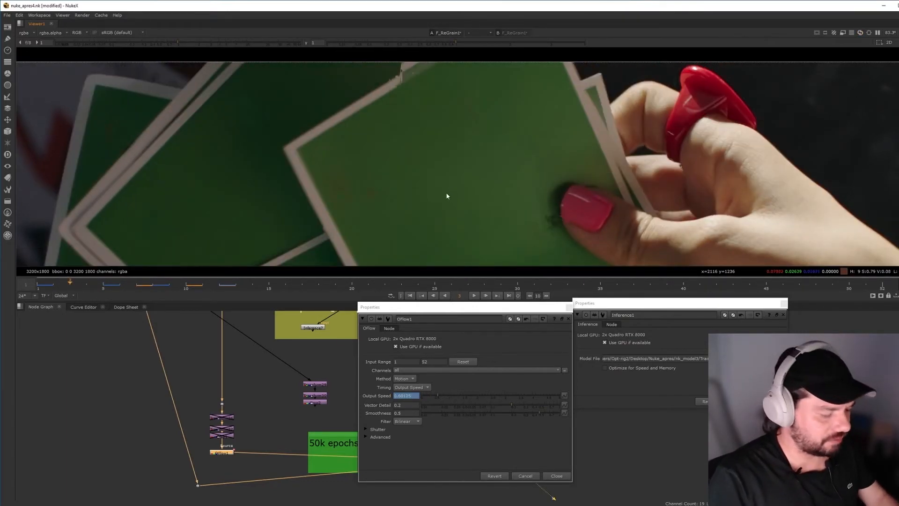
pyautogui.press('f')
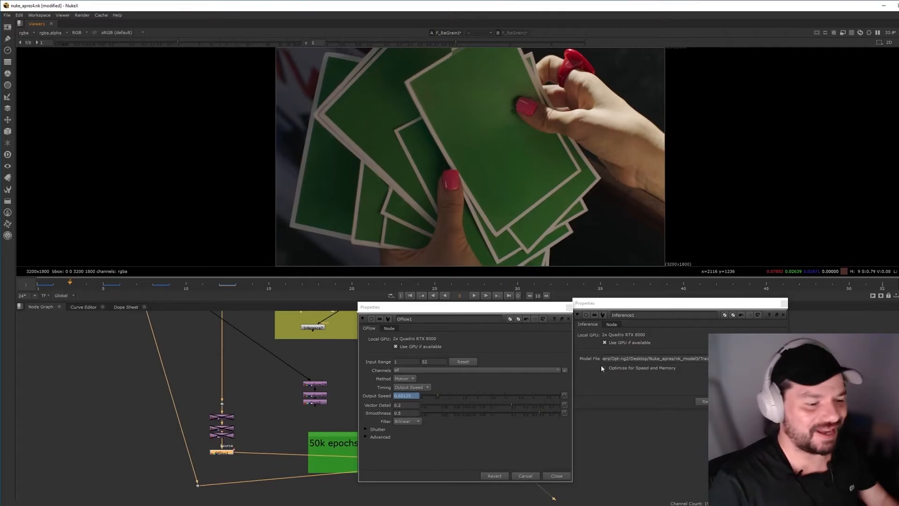
pyautogui.click(557, 476)
# - View the RotoPaint27 output, inspect its settings, and shift the purple node at the head of its branch slightly down
pyautogui.moveTo(410, 387); pyautogui.dragTo(412, 423, button='middle')
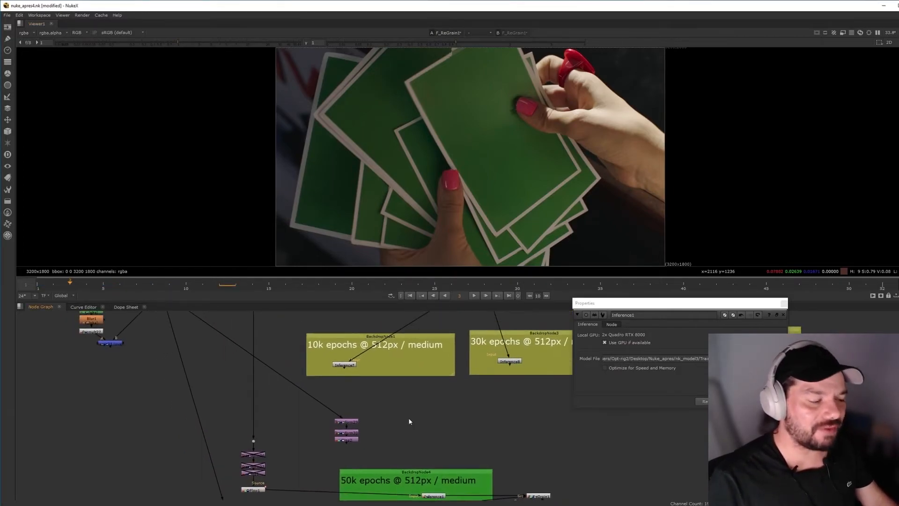
pyautogui.moveTo(288, 443); pyautogui.dragTo(291, 457, button='middle')
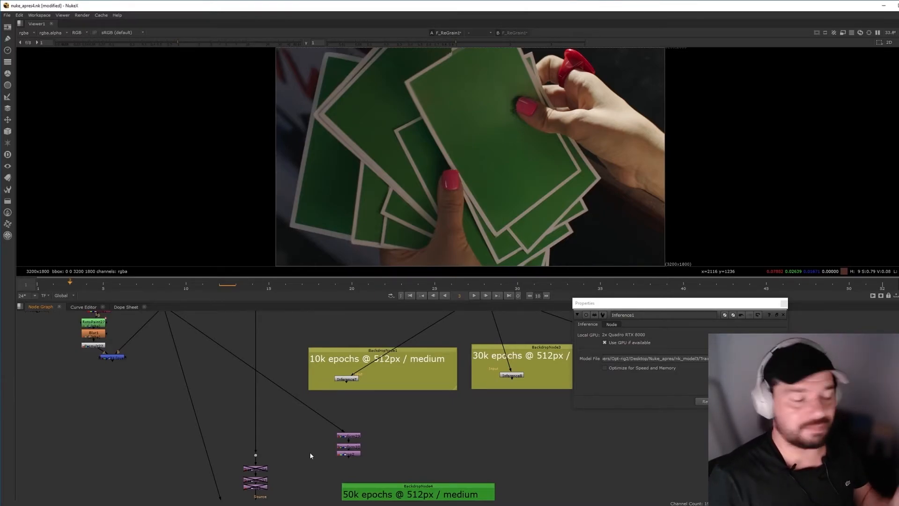
pyautogui.moveTo(104, 325); pyautogui.dragTo(156, 409, button='middle')
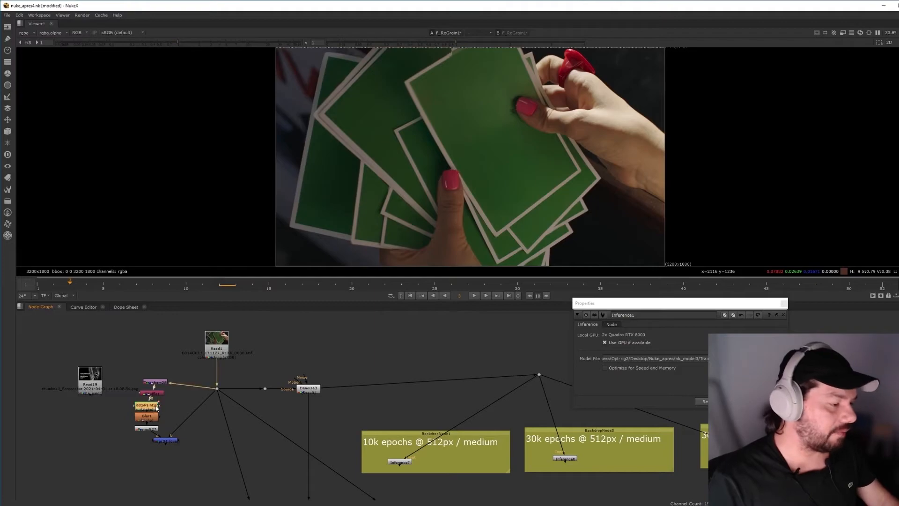
pyautogui.press('1')
pyautogui.doubleClick(154, 406)
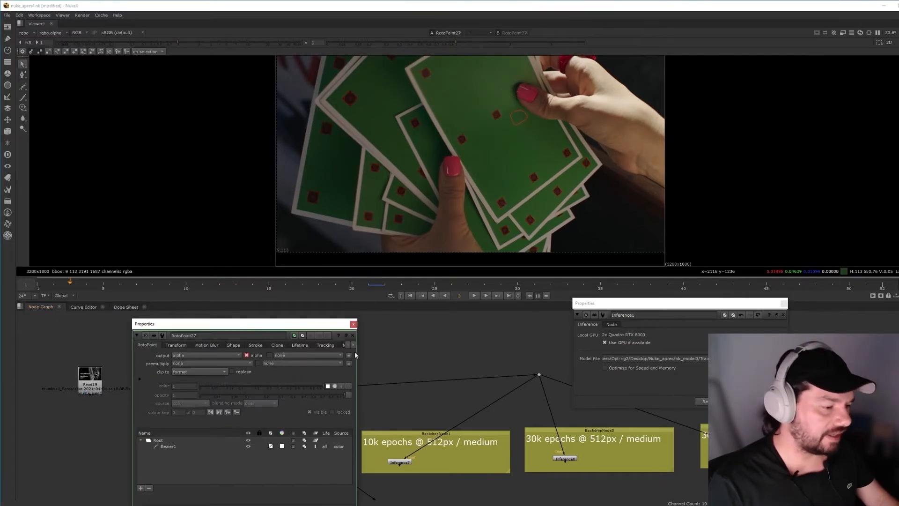
pyautogui.click(352, 335)
pyautogui.moveTo(154, 382); pyautogui.dragTo(152, 389)
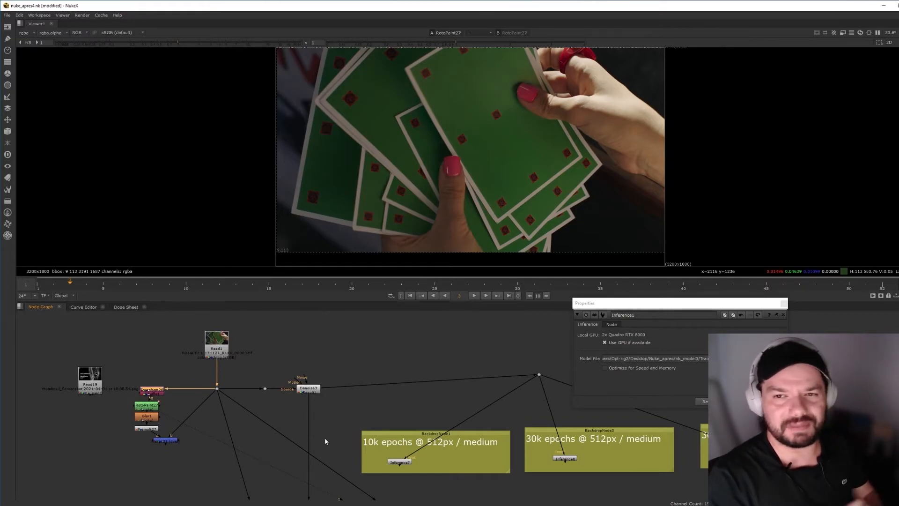
# - View the OFlow1 output and review its retime settings
pyautogui.moveTo(386, 442); pyautogui.dragTo(309, 301, button='middle')
pyautogui.click(237, 445)
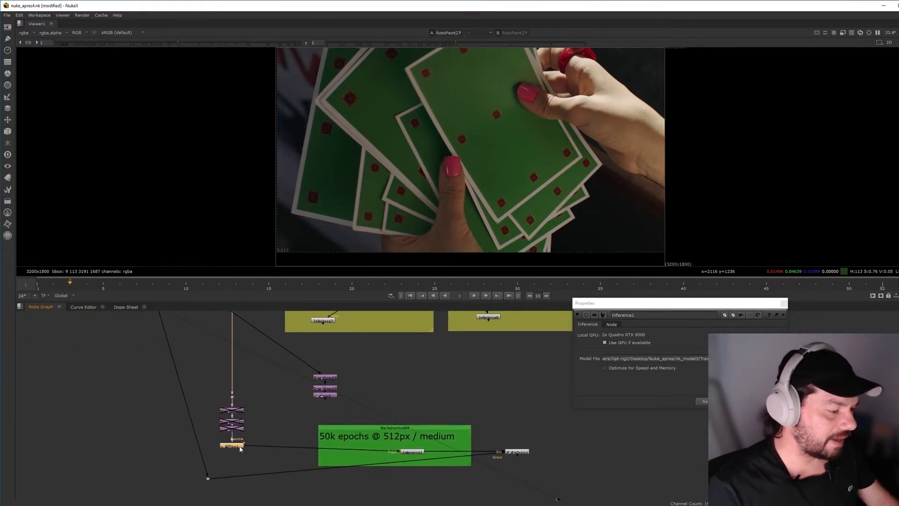
pyautogui.press('1')
pyautogui.doubleClick(240, 446)
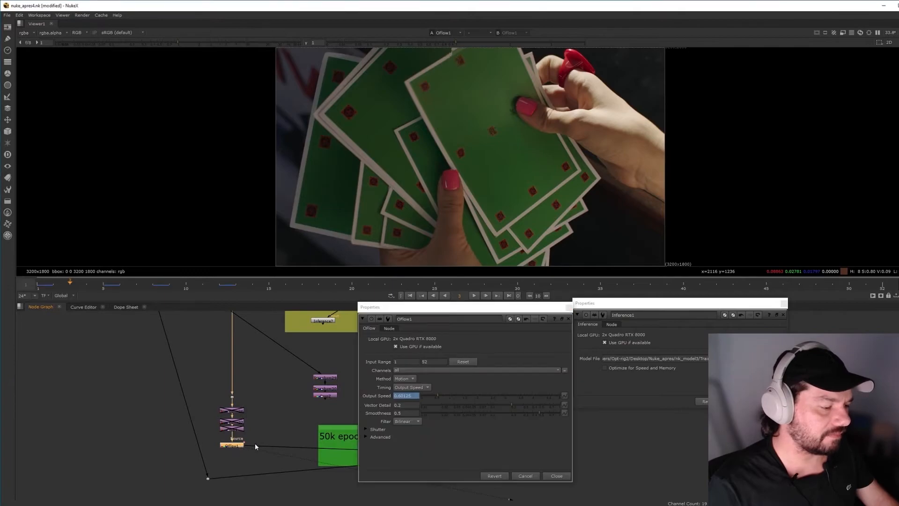
pyautogui.moveTo(493, 307); pyautogui.dragTo(459, 329)
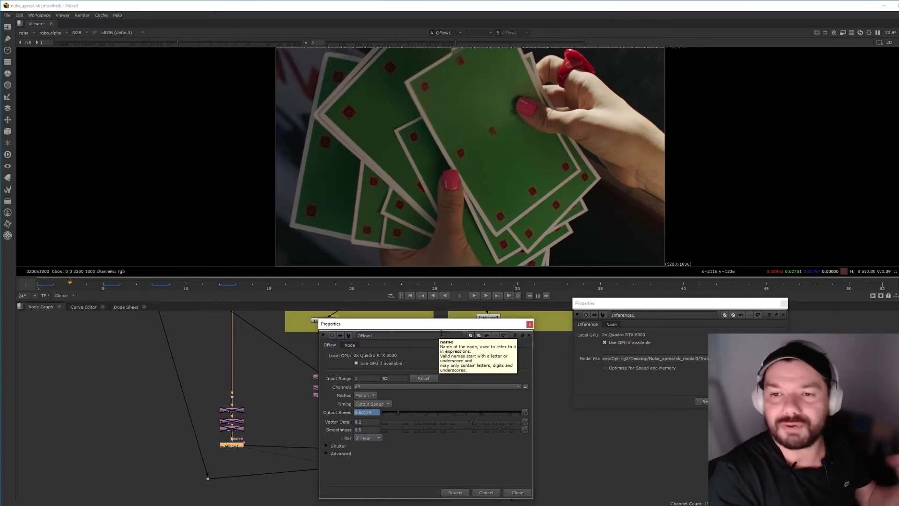
pyautogui.click(522, 493)
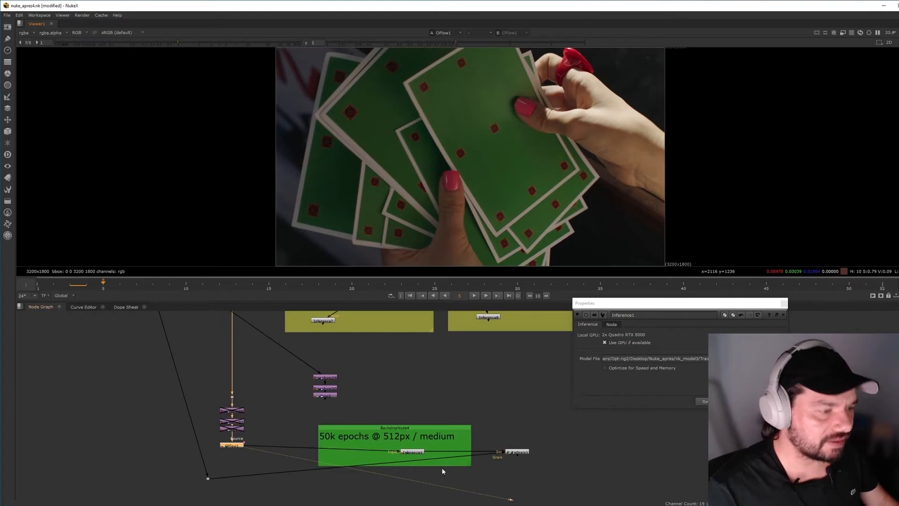
# - View the Inference1 output at frame 6 and examine the card edges and surfaces up close for artifacts
pyautogui.click(414, 452)
pyautogui.press('1')
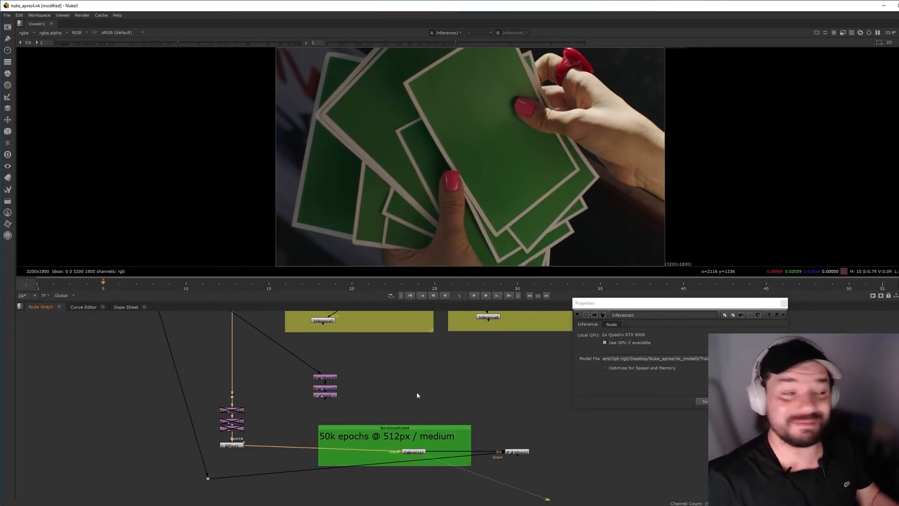
pyautogui.press('Right')
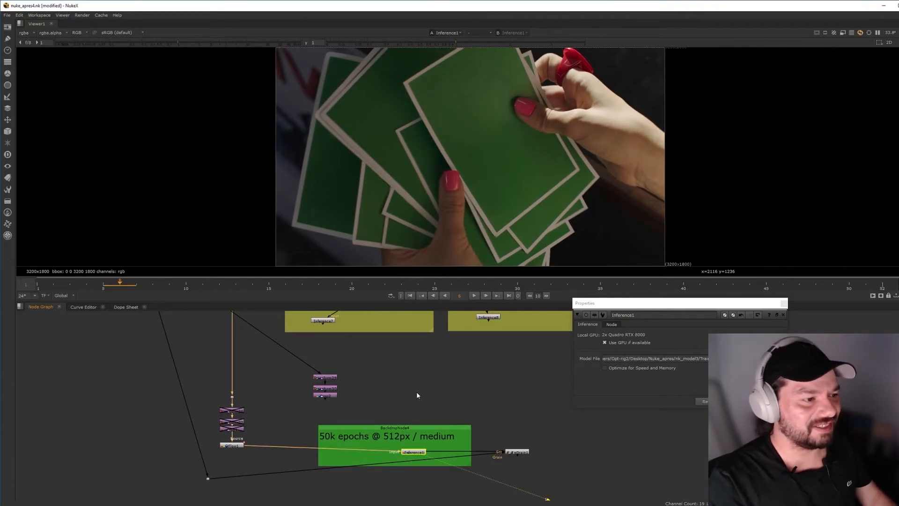
pyautogui.scroll(4, 415, 152)
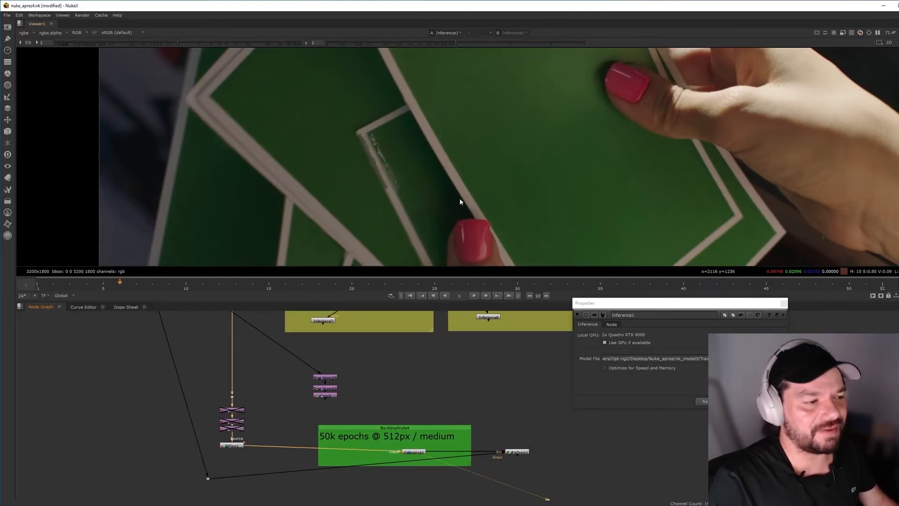
pyautogui.moveTo(575, 104); pyautogui.dragTo(510, 189, button='middle')
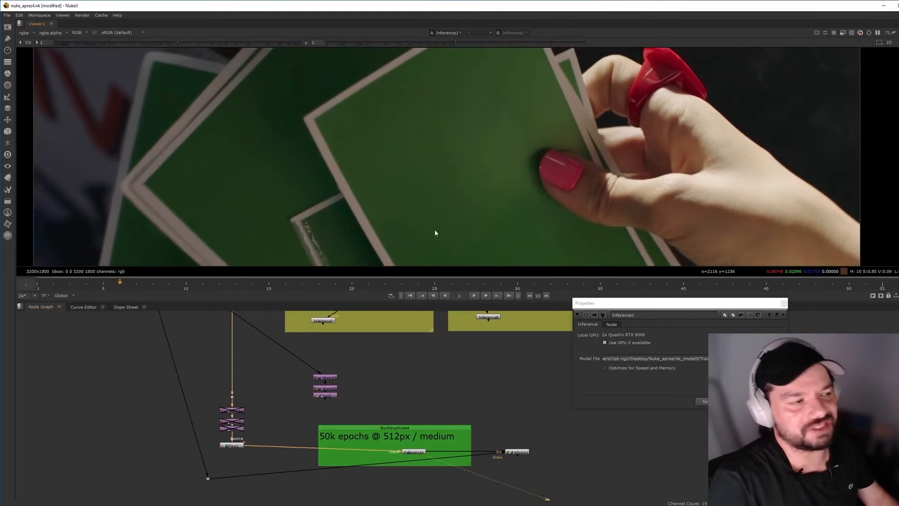
pyautogui.moveTo(542, 263); pyautogui.dragTo(408, 181, button='middle')
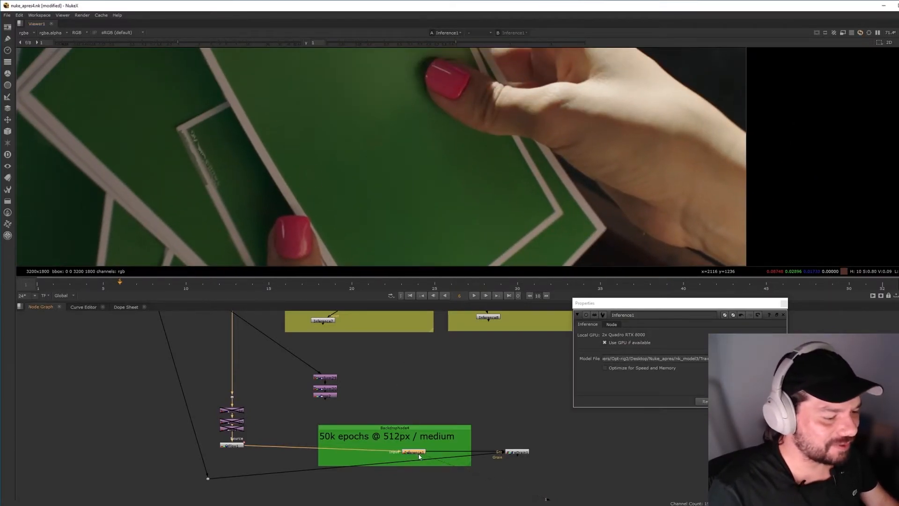
# - Toggle Inference1 off and on repeatedly to compare the distorted retimed markers near the thumb with the cleaned result
pyautogui.scroll(2, 325, 205)
pyautogui.moveTo(417, 120); pyautogui.dragTo(343, 215, button='middle')
pyautogui.press('d')
pyautogui.press('d')
pyautogui.press('d')
pyautogui.scroll(2, 333, 212)
pyautogui.press('d')
pyautogui.press('d')
pyautogui.press('d')
pyautogui.press('d')
pyautogui.press('d')
pyautogui.press('d')
pyautogui.press('d')
pyautogui.press('d')
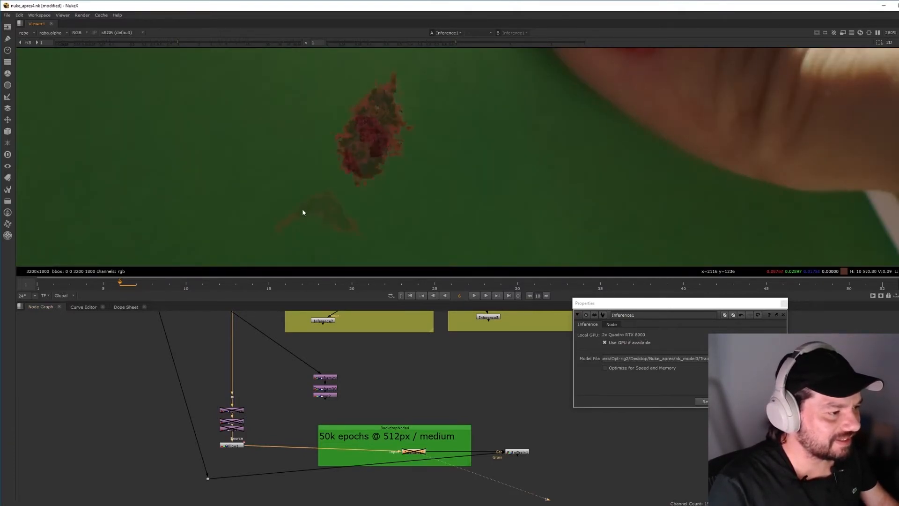
pyautogui.press('d')
pyautogui.press('d')
pyautogui.press('d')
pyautogui.press('d')
pyautogui.press('d')
pyautogui.scroll(-4, 395, 192)
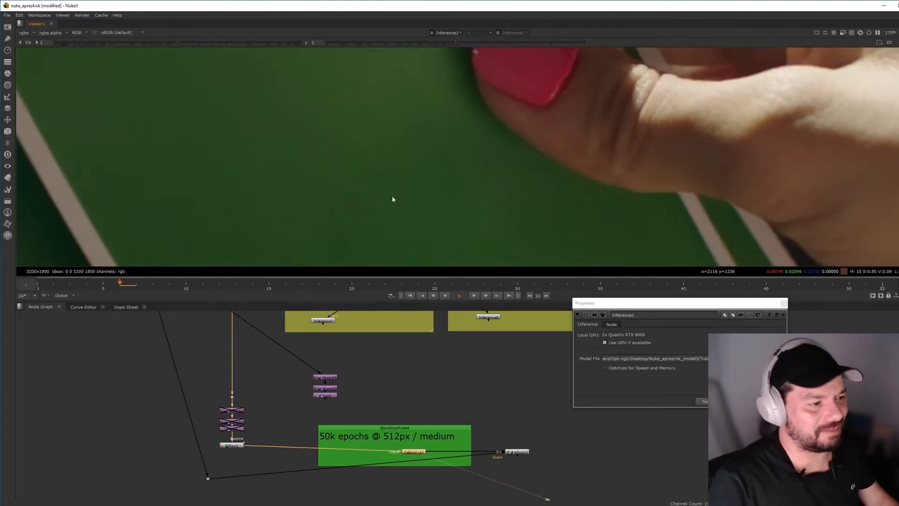
pyautogui.press('d')
pyautogui.moveTo(260, 257); pyautogui.dragTo(293, 192, button='middle')
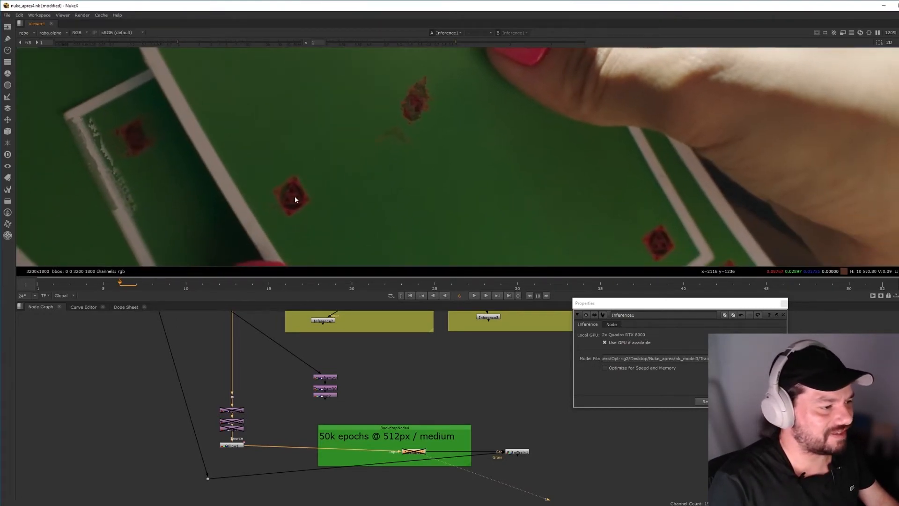
pyautogui.moveTo(439, 163); pyautogui.dragTo(385, 212, button='middle')
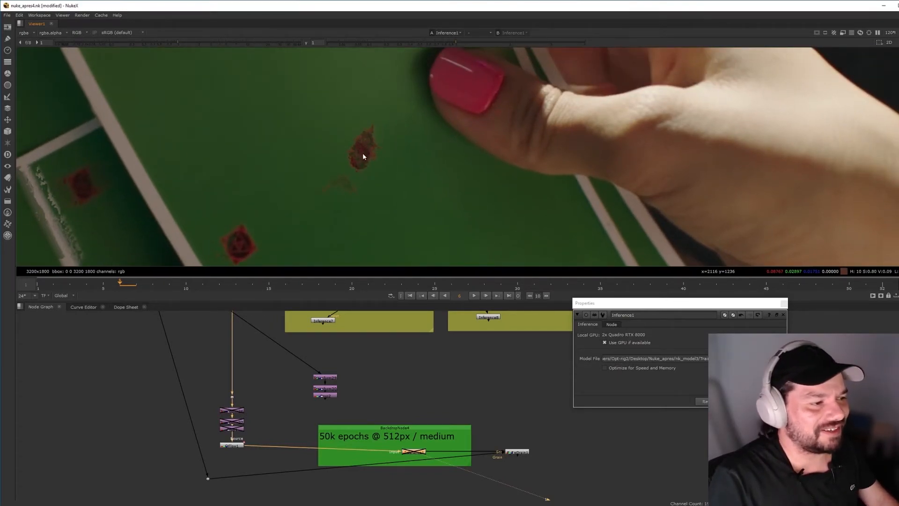
pyautogui.press('d')
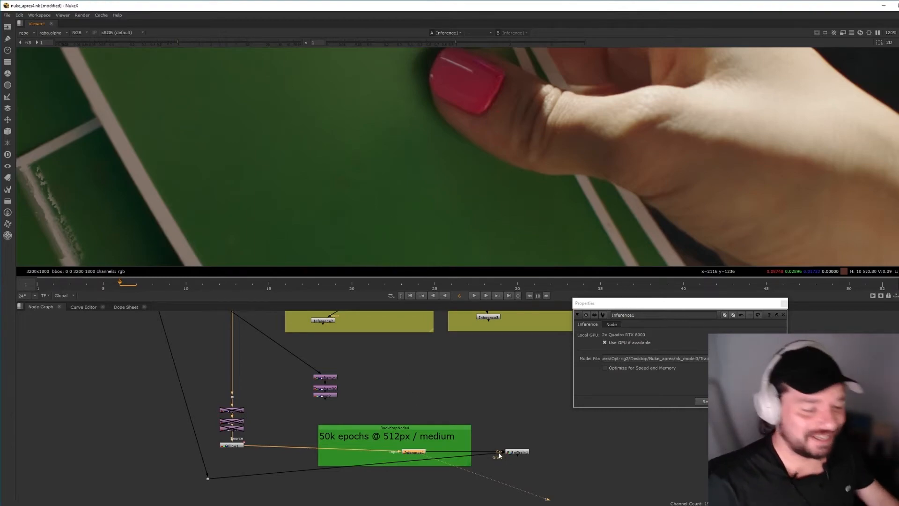
# - View the F_ReGrain1 output for the same close-up at frame 6
pyautogui.click(524, 453)
pyautogui.press('1')
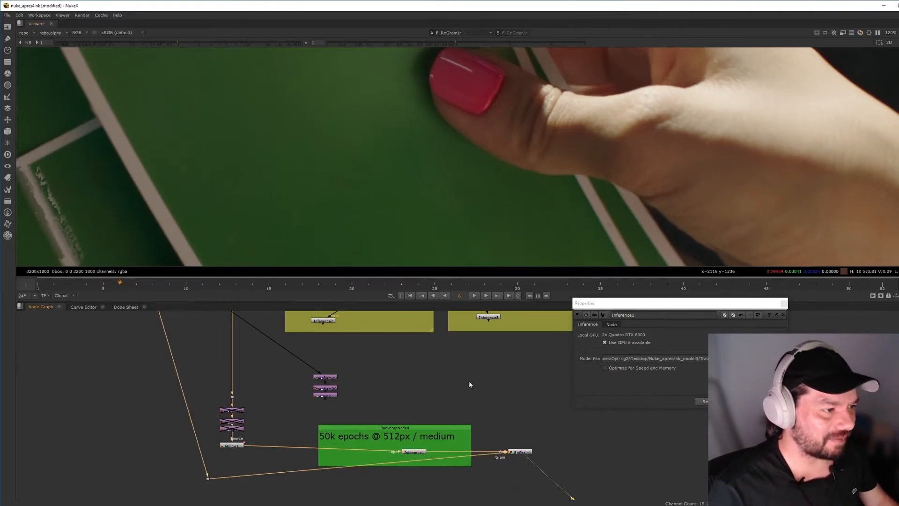
# - Re-enable the three disabled nodes stacked above OFlow1
pyautogui.moveTo(287, 370); pyautogui.dragTo(335, 383, button='middle')
pyautogui.moveTo(525, 360); pyautogui.dragTo(411, 191, button='middle')
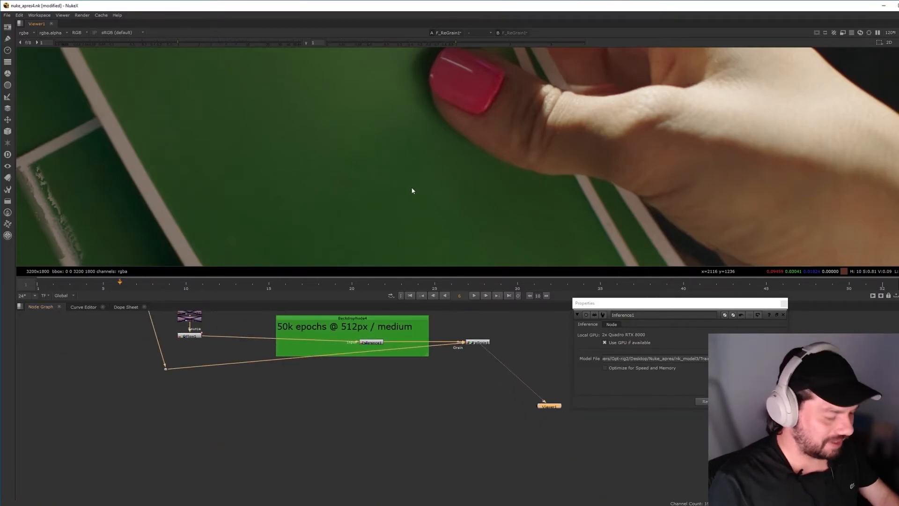
pyautogui.press('f')
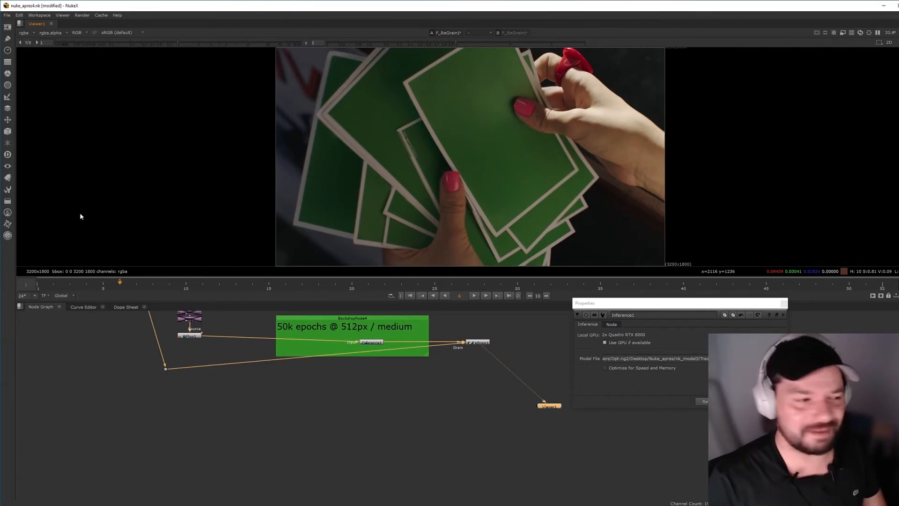
pyautogui.moveTo(345, 324); pyautogui.dragTo(398, 417, button='middle')
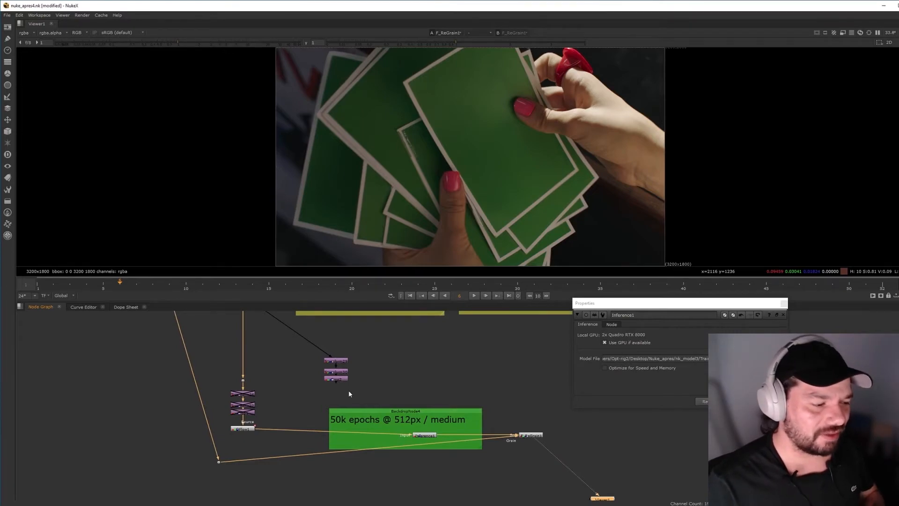
pyautogui.moveTo(212, 379); pyautogui.dragTo(263, 430)
pyautogui.press('d')
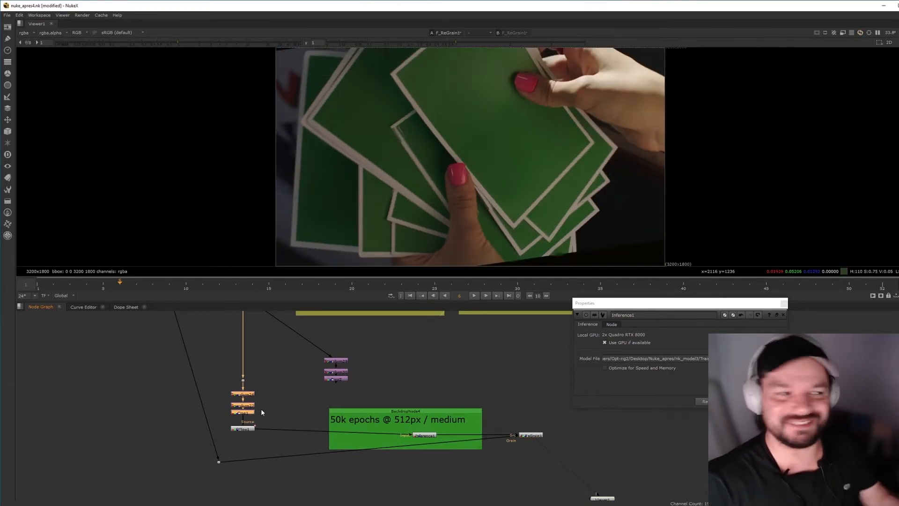
# - View the Inference1 output and play the clip from the first frame to review the cleaned retime
pyautogui.click(429, 435)
pyautogui.press('1')
pyautogui.click(410, 295)
pyautogui.click(474, 296)
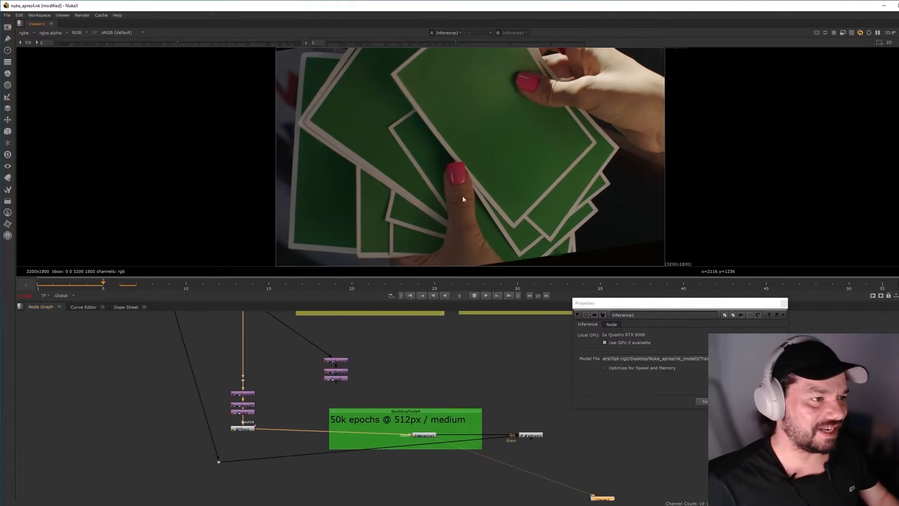
pyautogui.press('k')
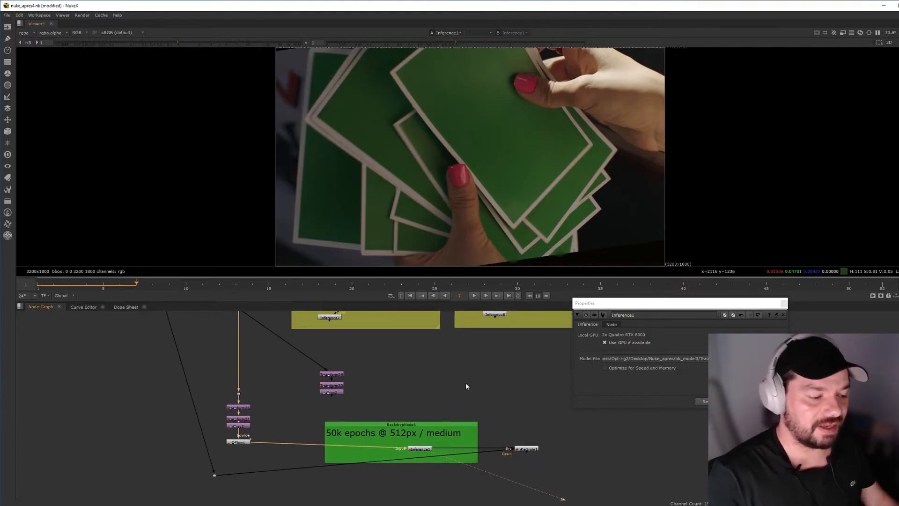
# - Tidy the positions of the spare three-node stack, Inference1 and F_ReGrain1 in the node graph, and save the script
pyautogui.moveTo(465, 383); pyautogui.dragTo(459, 431, button='middle')
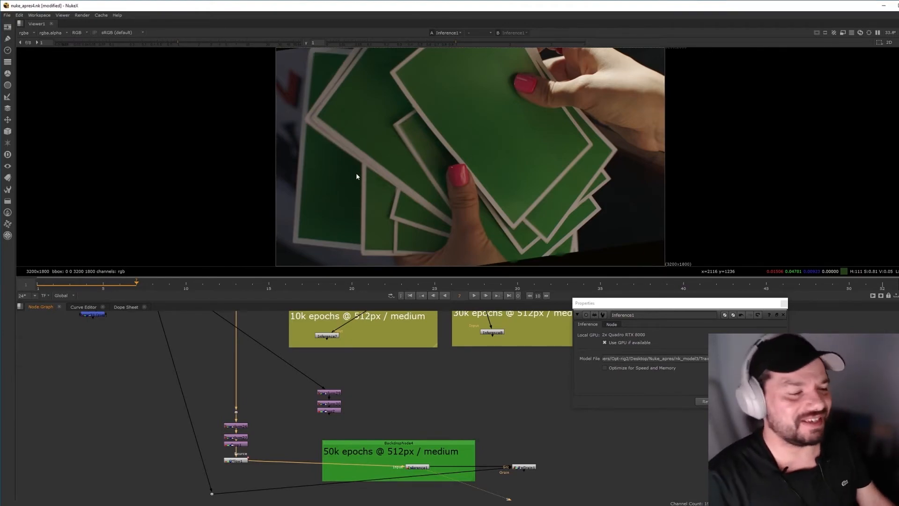
pyautogui.moveTo(399, 410); pyautogui.dragTo(467, 397, button='middle')
pyautogui.moveTo(275, 367); pyautogui.dragTo(334, 464)
pyautogui.moveTo(313, 425); pyautogui.dragTo(318, 395)
pyautogui.scroll(-6, 370, 387)
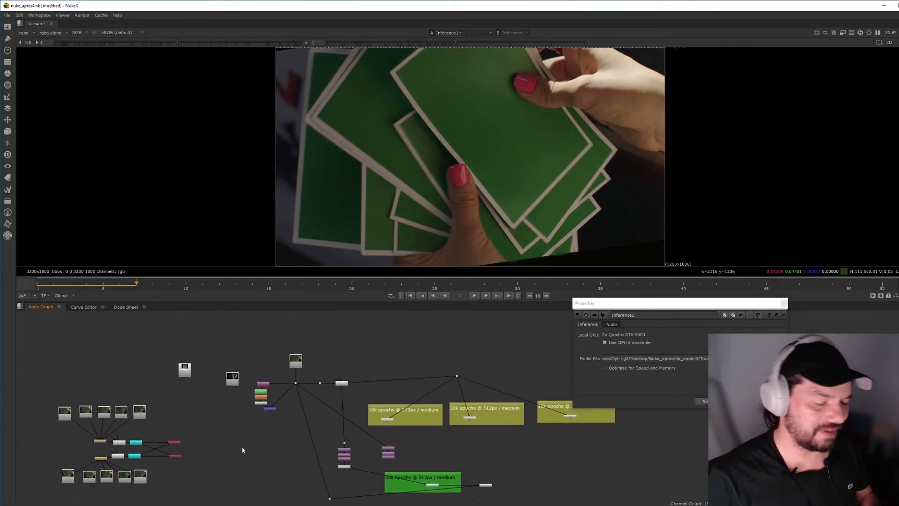
pyautogui.moveTo(496, 454); pyautogui.dragTo(467, 434, button='middle')
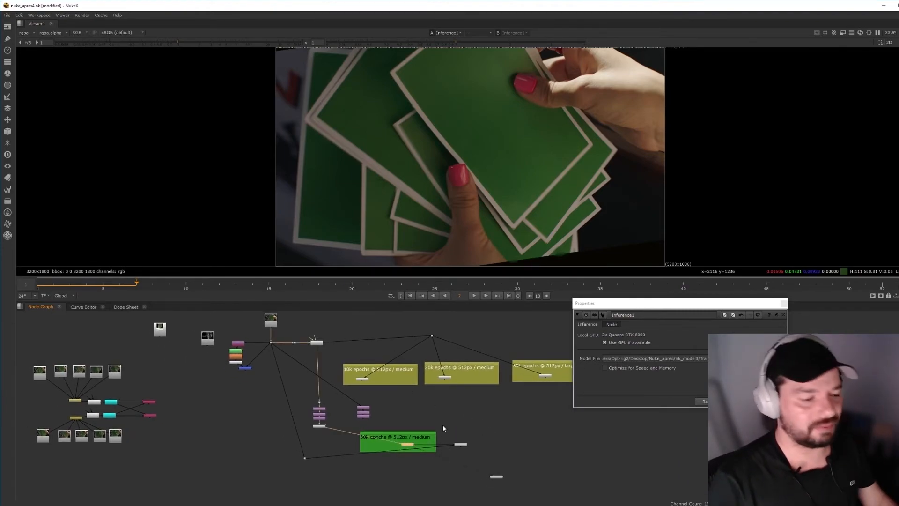
pyautogui.moveTo(410, 444); pyautogui.dragTo(404, 444)
pyautogui.moveTo(463, 446); pyautogui.dragTo(469, 451)
pyautogui.click(502, 443)
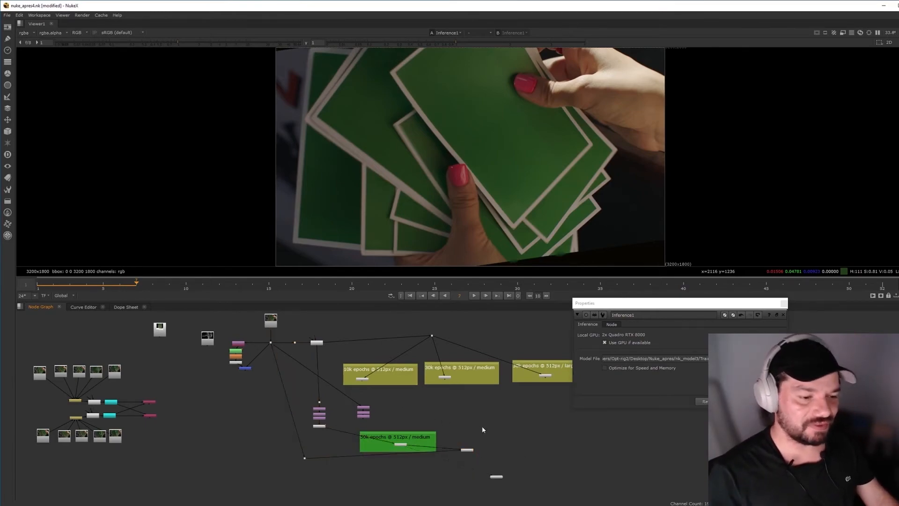
pyautogui.hotkey('ctrl', 's')
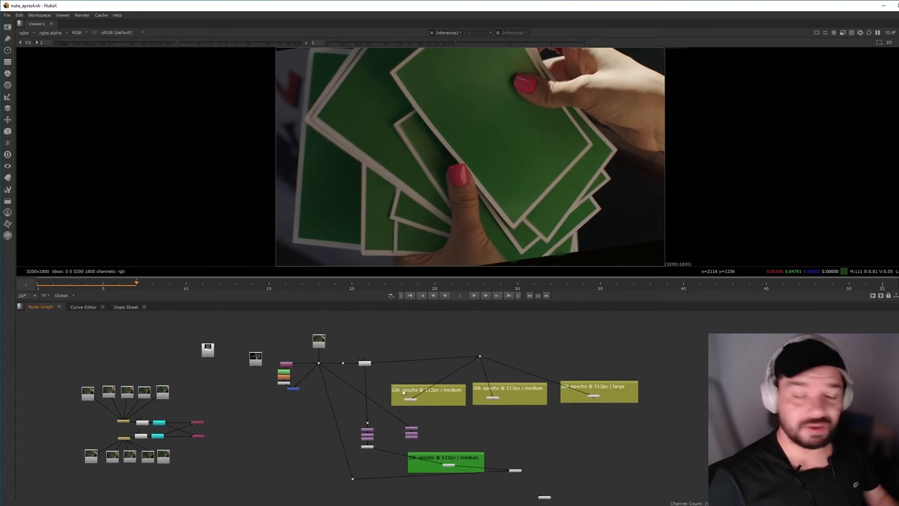
# - Duplicate the Read node of the marked card footage and view the copy
pyautogui.moveTo(331, 342); pyautogui.dragTo(333, 338)
pyautogui.hotkey('ctrl', 'c')
pyautogui.hotkey('ctrl', 'v')
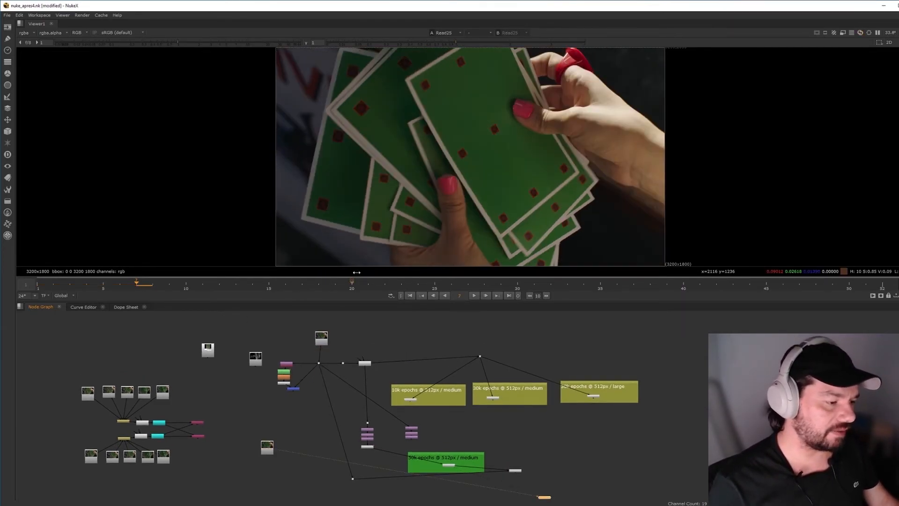
# - Examine the duplicated Read node's image up close at its upper-right corner and return to the full frame
pyautogui.scroll(5, 683, 153)
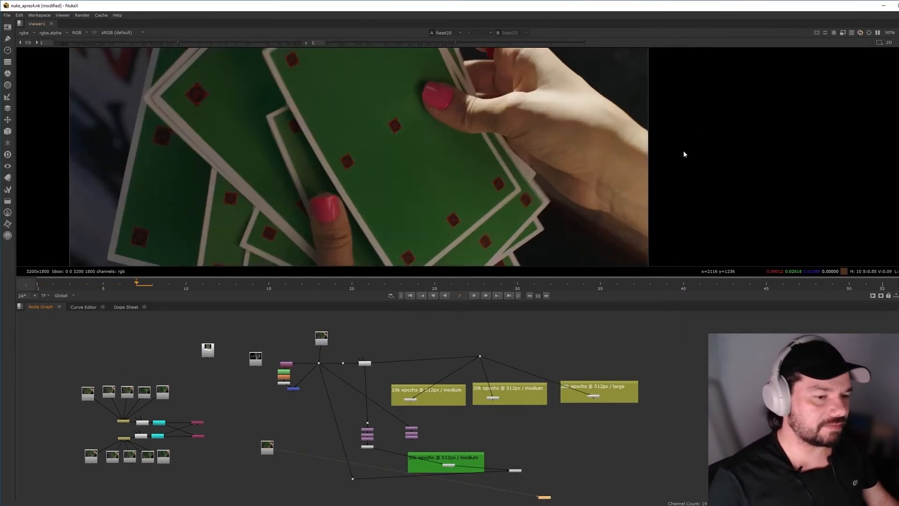
pyautogui.moveTo(663, 87); pyautogui.dragTo(564, 308, button='middle')
pyautogui.scroll(7, 544, 206)
pyautogui.moveTo(494, 198); pyautogui.dragTo(603, 84, button='middle')
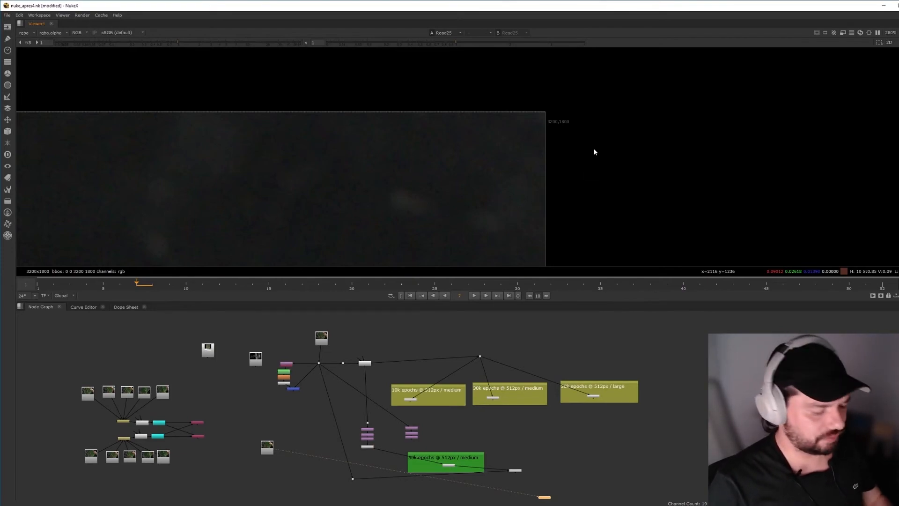
pyautogui.press('f')
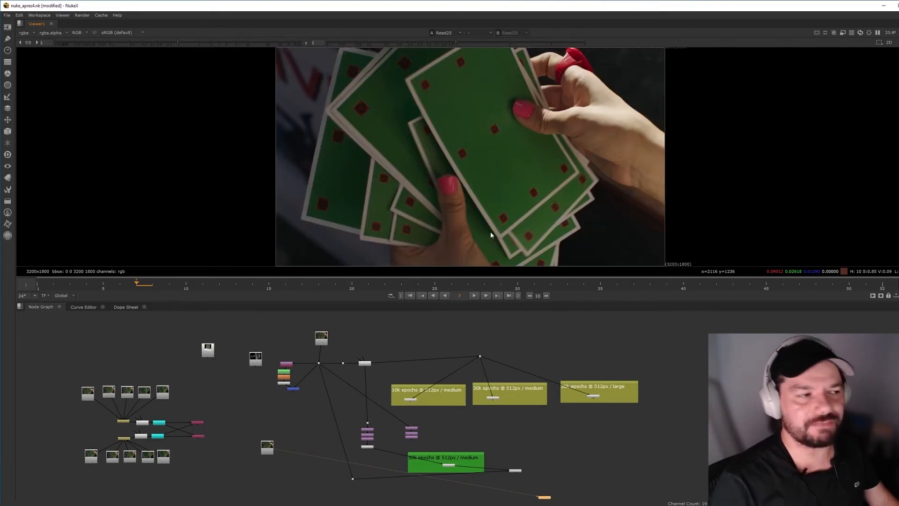
# - Move Read25 into the open space beside the training branches of the node graph
pyautogui.click(269, 447)
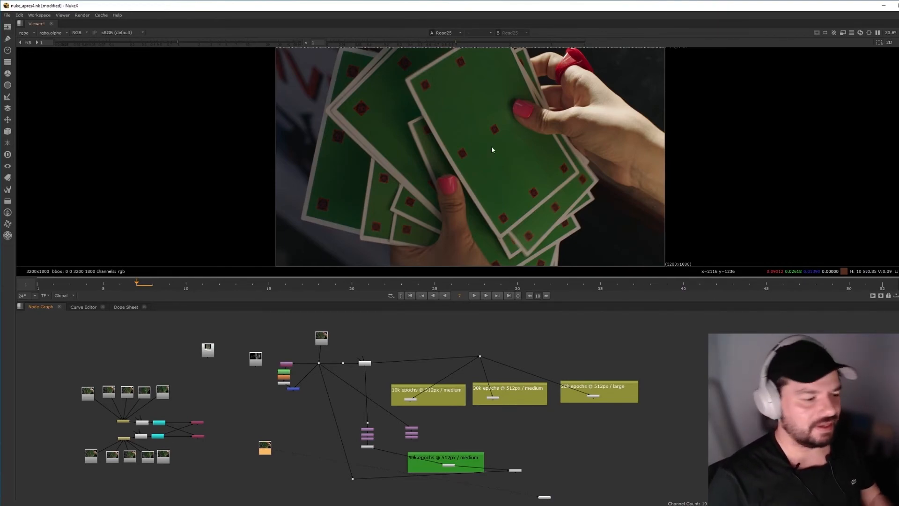
pyautogui.scroll(3, 290, 444)
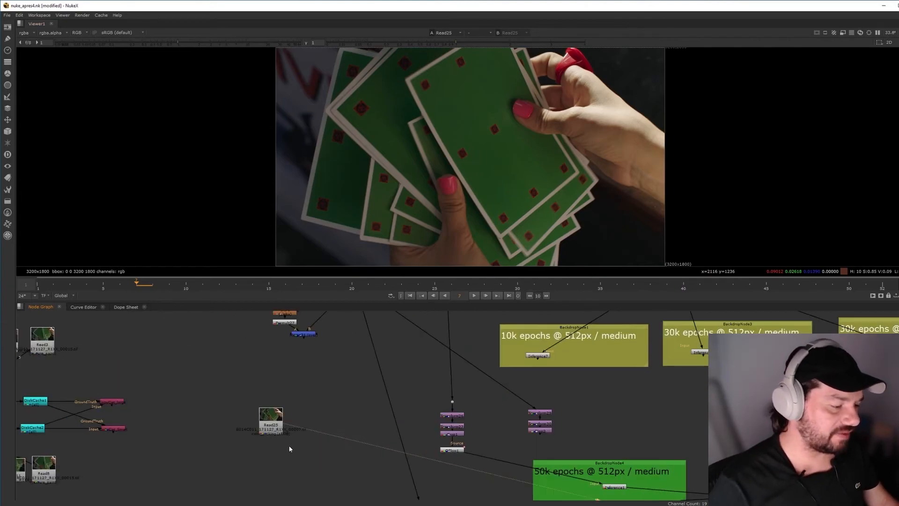
pyautogui.moveTo(279, 446); pyautogui.dragTo(376, 334, button='middle')
pyautogui.moveTo(343, 333); pyautogui.dragTo(293, 406)
pyautogui.click(309, 393)
pyautogui.moveTo(293, 382); pyautogui.dragTo(273, 418, button='middle')
pyautogui.moveTo(268, 431); pyautogui.dragTo(274, 417)
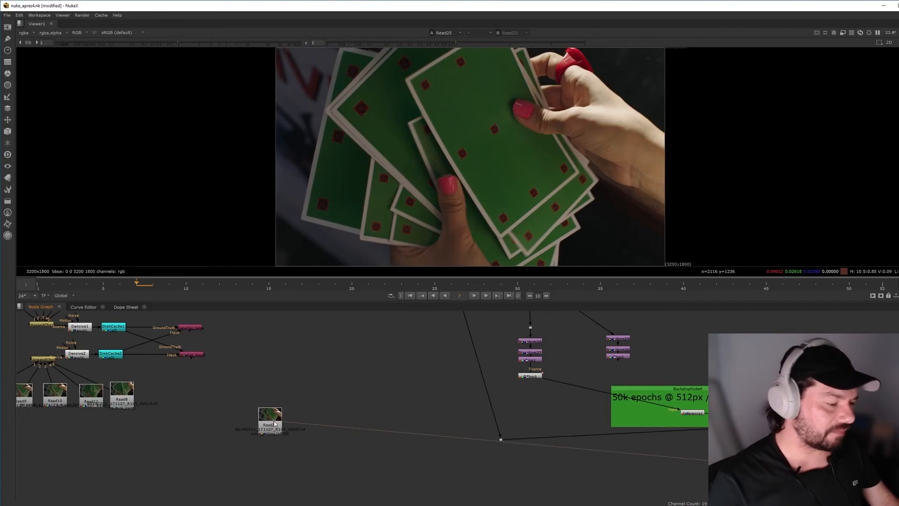
pyautogui.moveTo(293, 429); pyautogui.dragTo(359, 391)
# - Add a Reformat node to Read25 and set its type to scale
pyautogui.scroll(5, 518, 166)
pyautogui.scroll(4, 653, 178)
pyautogui.press('Tab')
pyautogui.moveTo(390, 348); pyautogui.dragTo(318, 380)
pyautogui.press('Tab')
pyautogui.write('REF')
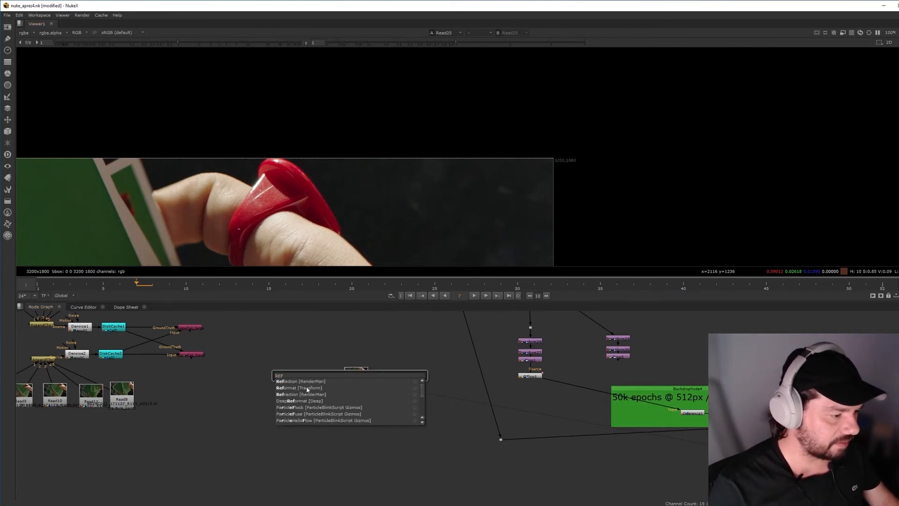
pyautogui.click(307, 388)
pyautogui.moveTo(356, 400); pyautogui.dragTo(334, 410)
pyautogui.click(178, 390)
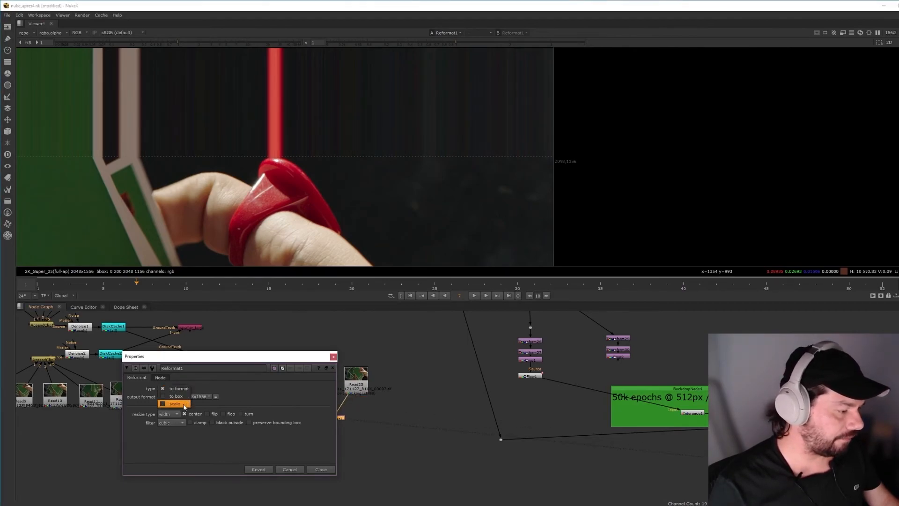
pyautogui.click(174, 403)
pyautogui.doubleClick(169, 399)
pyautogui.write('-3')
pyautogui.press('Return')
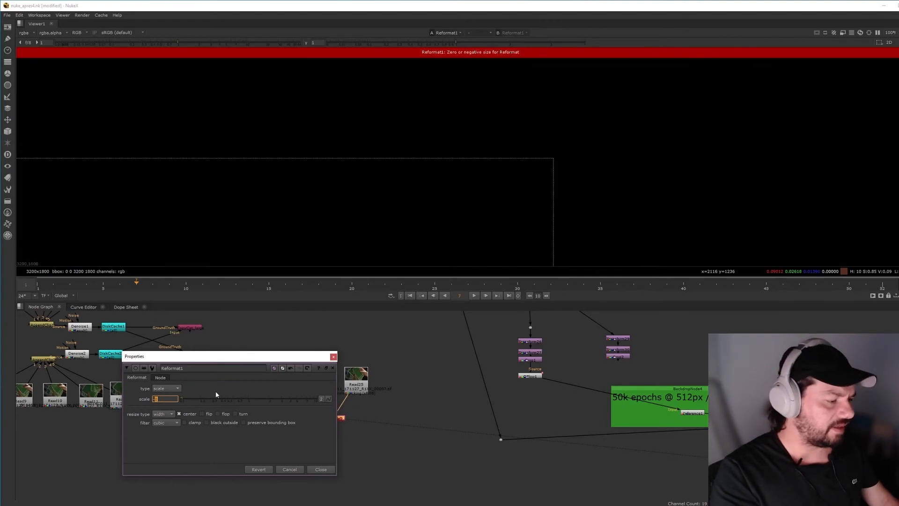
pyautogui.write('-0.3')
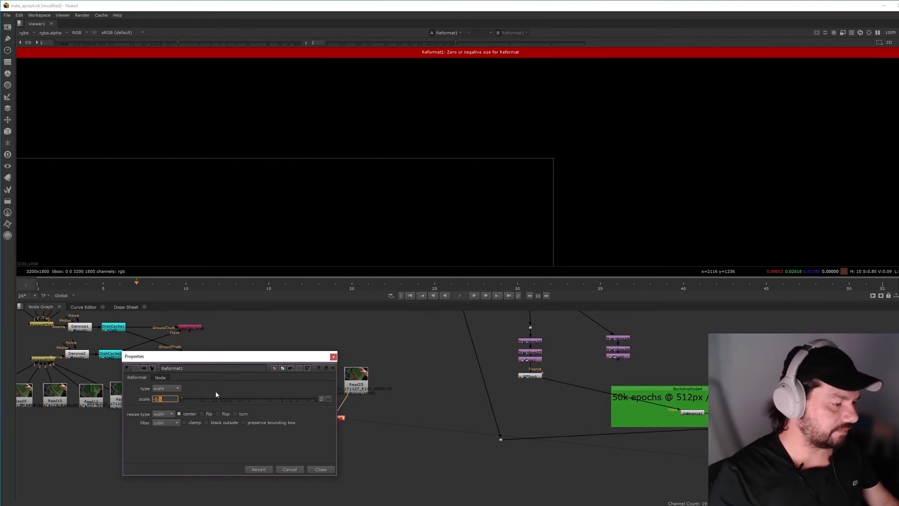
# - Set Reformat1's scale to 0.5
pyautogui.click(186, 401)
pyautogui.moveTo(187, 399); pyautogui.dragTo(157, 400)
pyautogui.write('5')
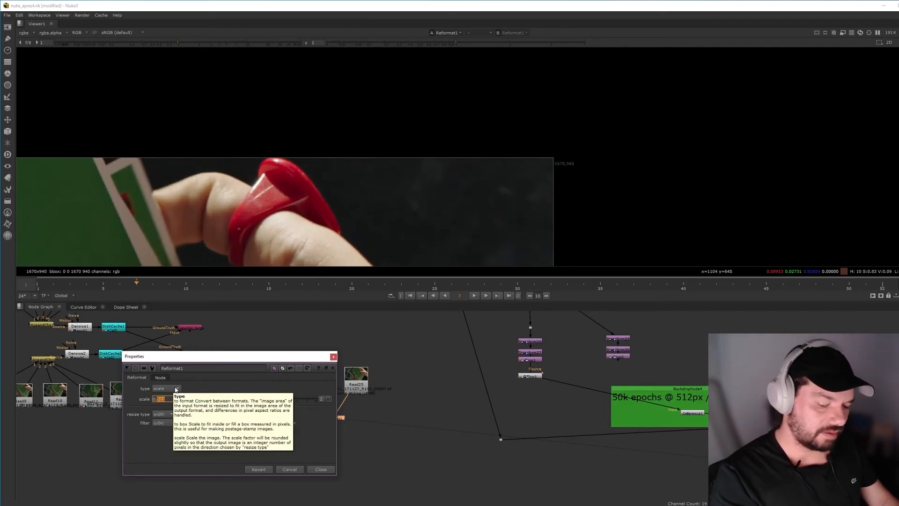
pyautogui.press('Return')
pyautogui.click(540, 207)
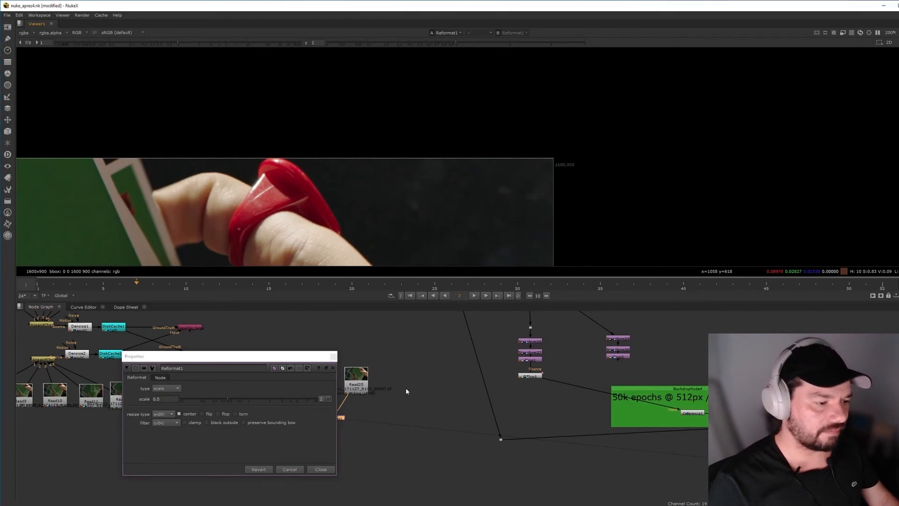
# - Inspect the Reformat2 output up close along the card edges, marker and fingers for lost detail
pyautogui.press('d')
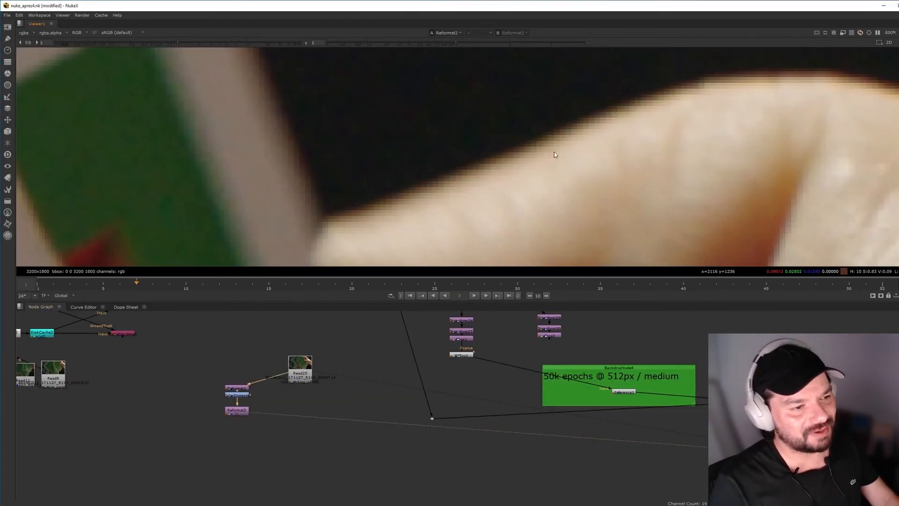
pyautogui.moveTo(283, 182); pyautogui.dragTo(629, 143, button='middle')
pyautogui.press('1')
pyautogui.press('2')
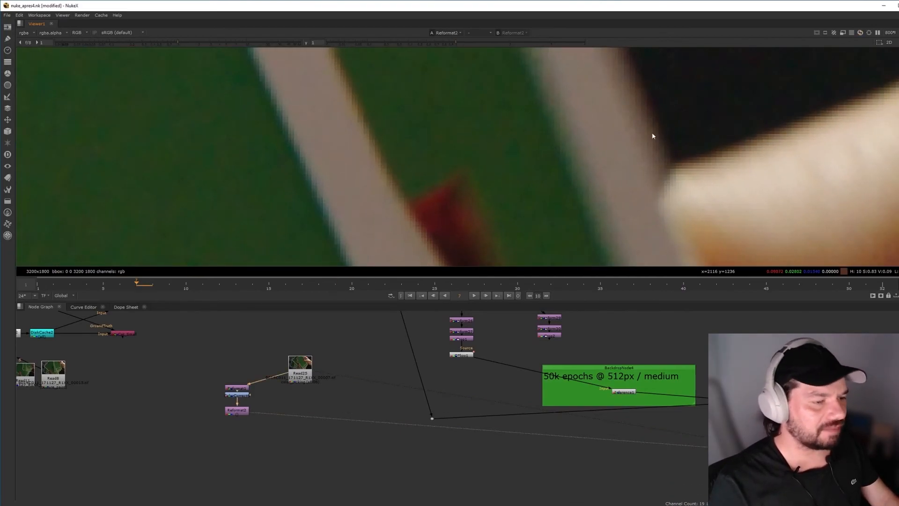
pyautogui.moveTo(791, 74); pyautogui.dragTo(582, 141, button='middle')
pyautogui.press('f')
pyautogui.moveTo(682, 124); pyautogui.dragTo(554, 167, button='middle')
pyautogui.scroll(6, 531, 188)
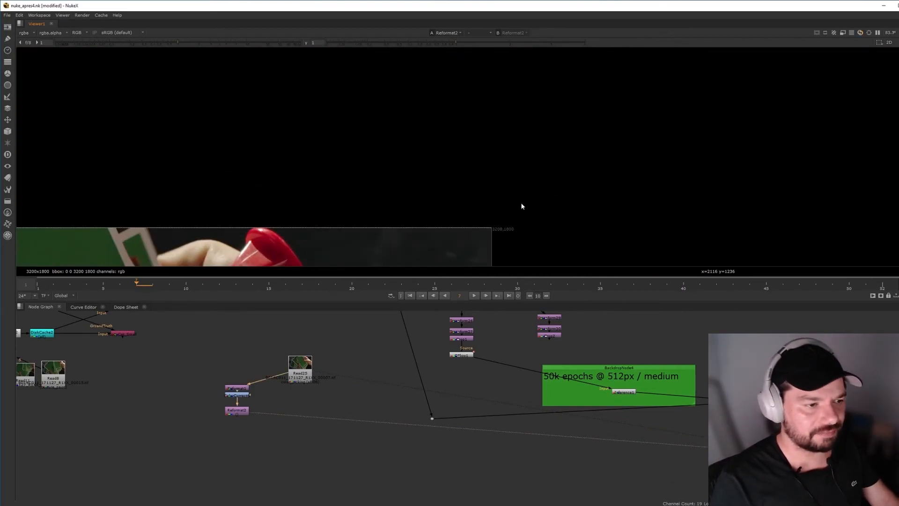
# - Alternate the viewer between ColorCorrect6 and Reformat2 to compare the half-size image with the rescaled one
pyautogui.click(239, 396)
pyautogui.press('1')
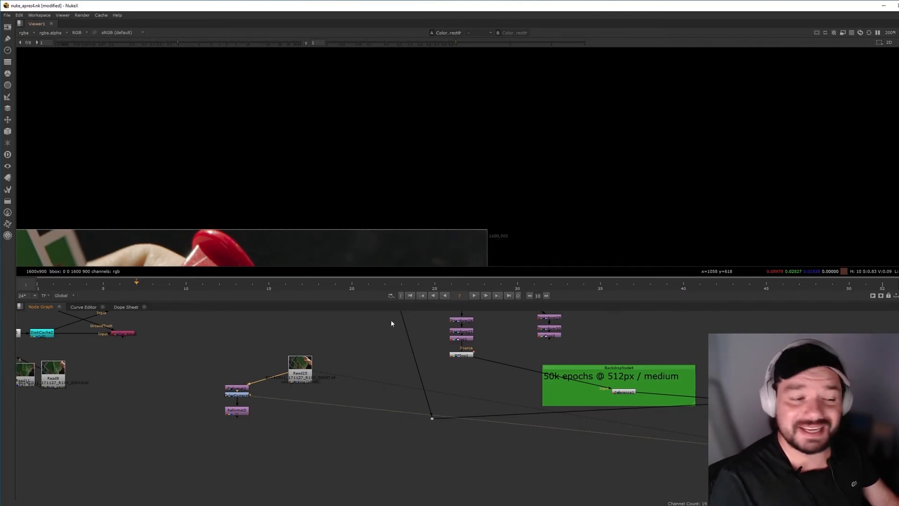
pyautogui.click(247, 410)
pyautogui.press('1')
pyautogui.click(239, 396)
pyautogui.press('1')
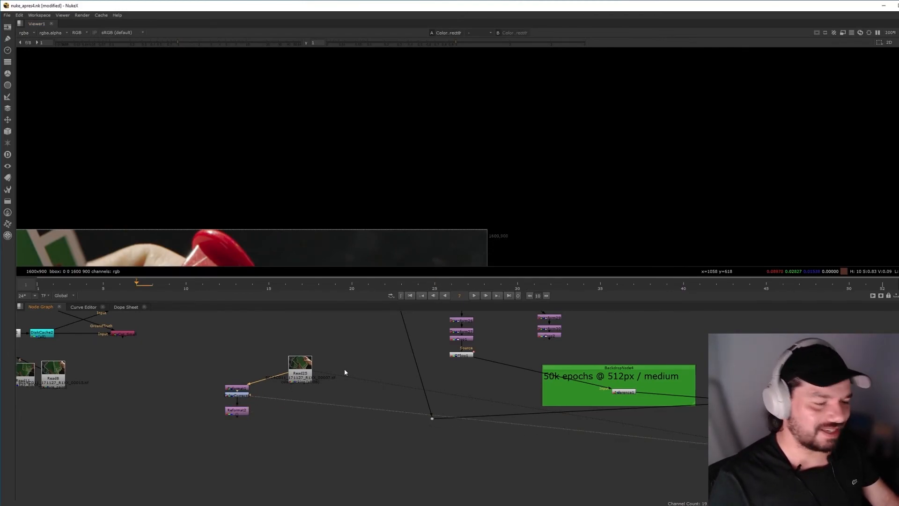
pyautogui.press('f')
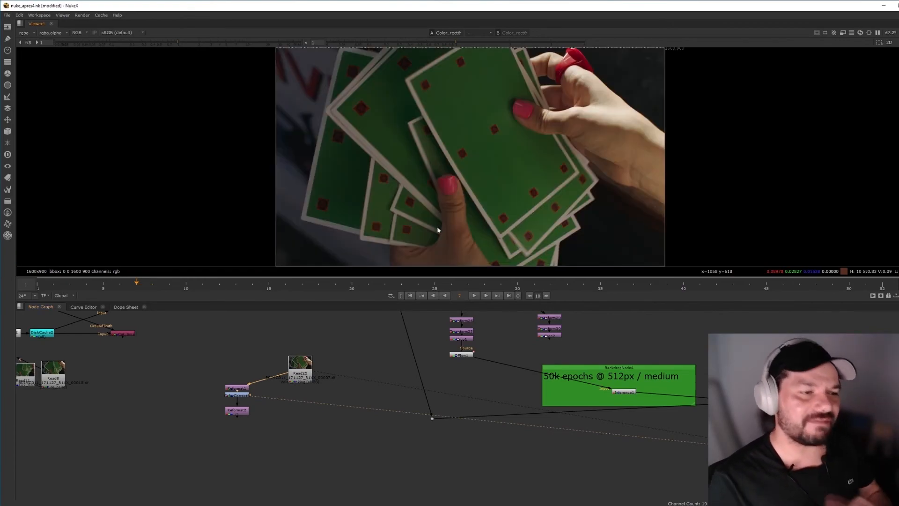
pyautogui.click(238, 411)
pyautogui.press('1')
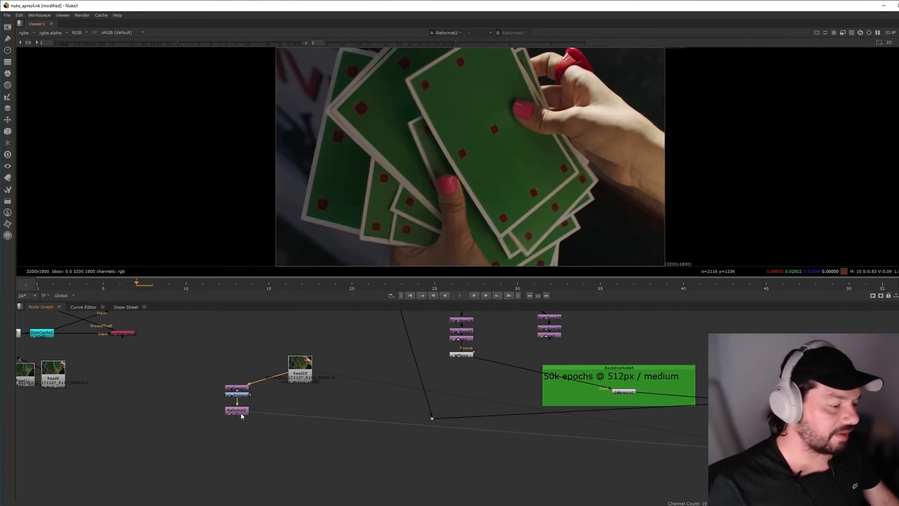
# - Shift Read25 closer to the Reformat branch and add a CopyCat node below it
pyautogui.moveTo(309, 365); pyautogui.dragTo(299, 373)
pyautogui.click(294, 434)
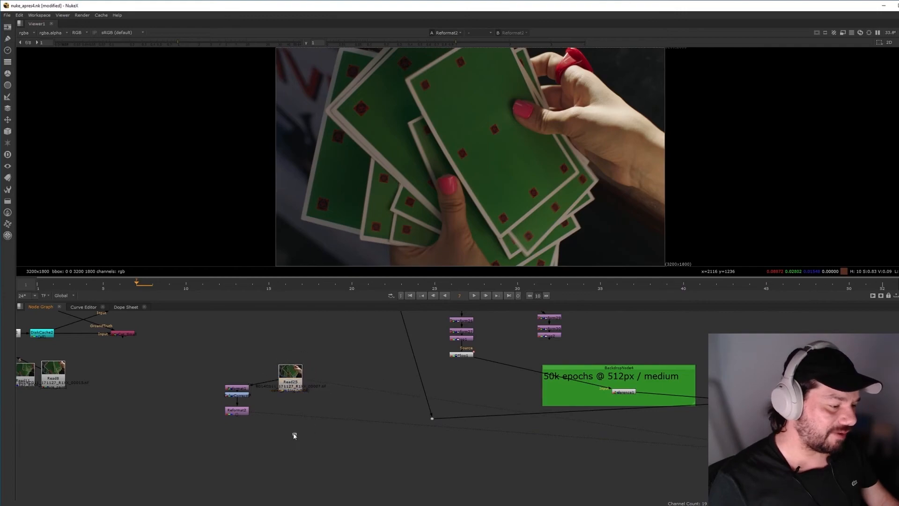
pyautogui.press('Tab')
pyautogui.write('coy')
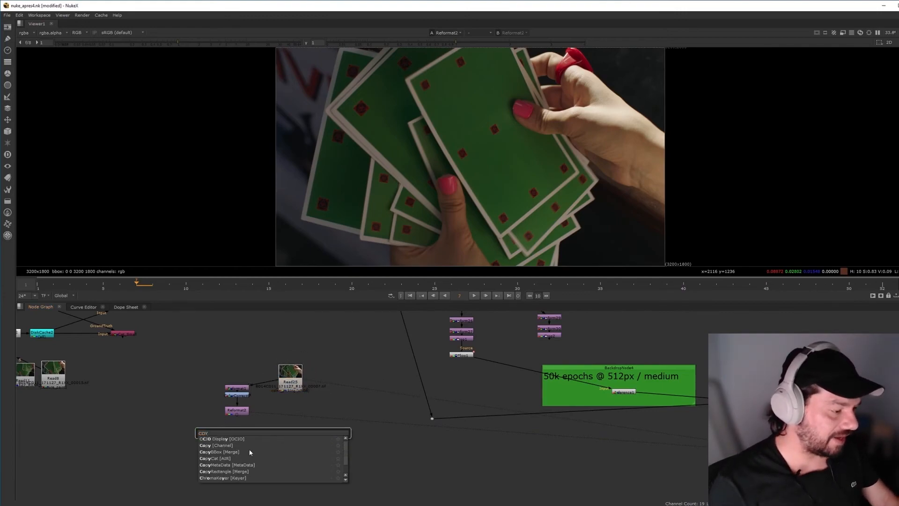
pyautogui.click(227, 458)
# - Connect CopyCat1's GroundTruth to Read25 and its Input to Reformat2
pyautogui.moveTo(327, 435); pyautogui.dragTo(415, 416, button='middle')
pyautogui.scroll(3, 420, 377)
pyautogui.moveTo(410, 430); pyautogui.dragTo(410, 374)
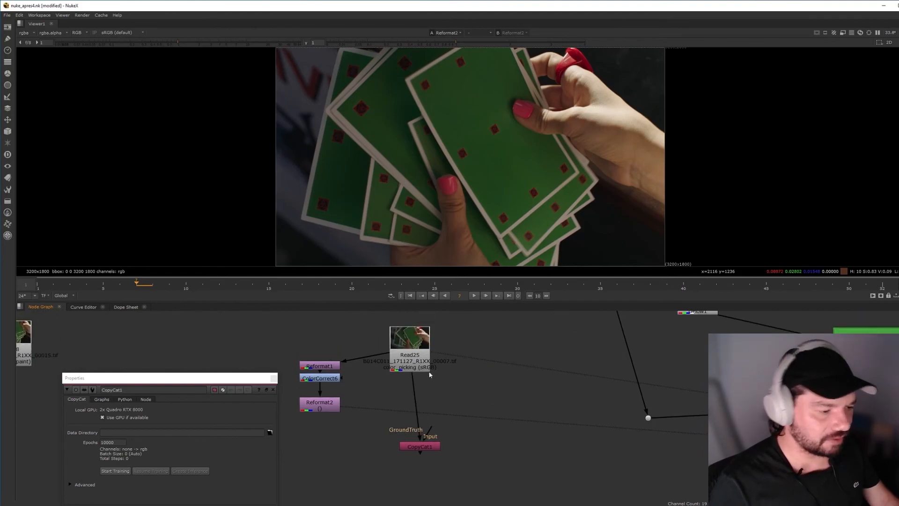
pyautogui.moveTo(429, 426); pyautogui.dragTo(325, 403)
pyautogui.moveTo(417, 446); pyautogui.dragTo(407, 431)
# - View the CopyCat1 output and zoom in on the card markers below the thumb
pyautogui.press('1')
pyautogui.scroll(5, 518, 140)
pyautogui.scroll(5, 519, 140)
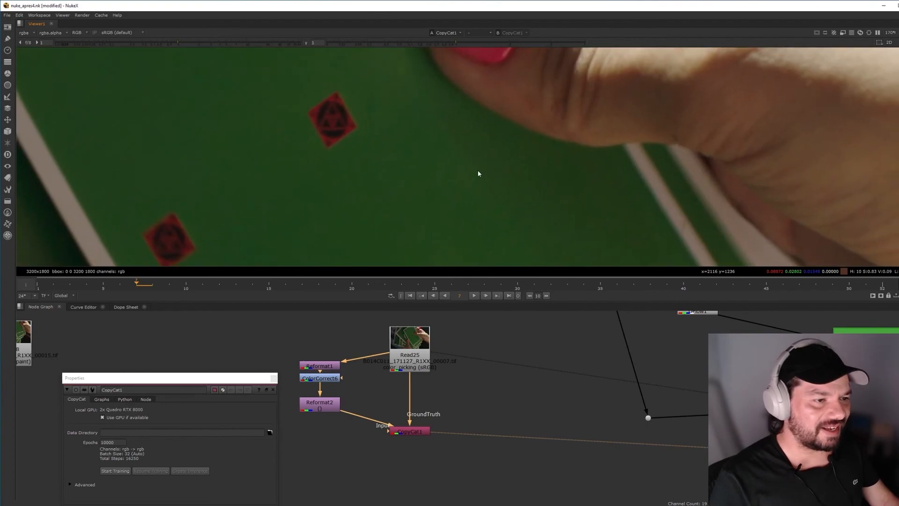
# - Set CopyCat1's data directory to the model folder inside Nuke_apres and shift the node slightly lower in the graph
pyautogui.press('f')
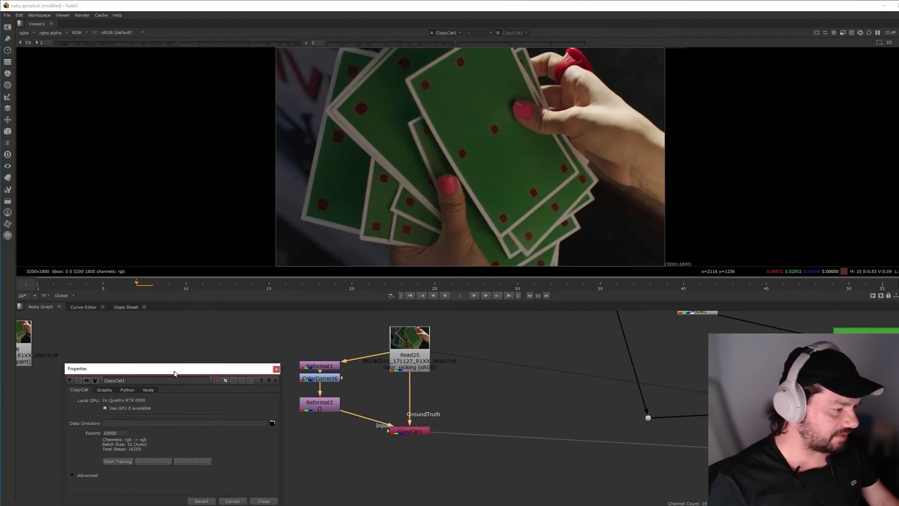
pyautogui.moveTo(171, 377); pyautogui.dragTo(156, 317)
pyautogui.click(256, 373)
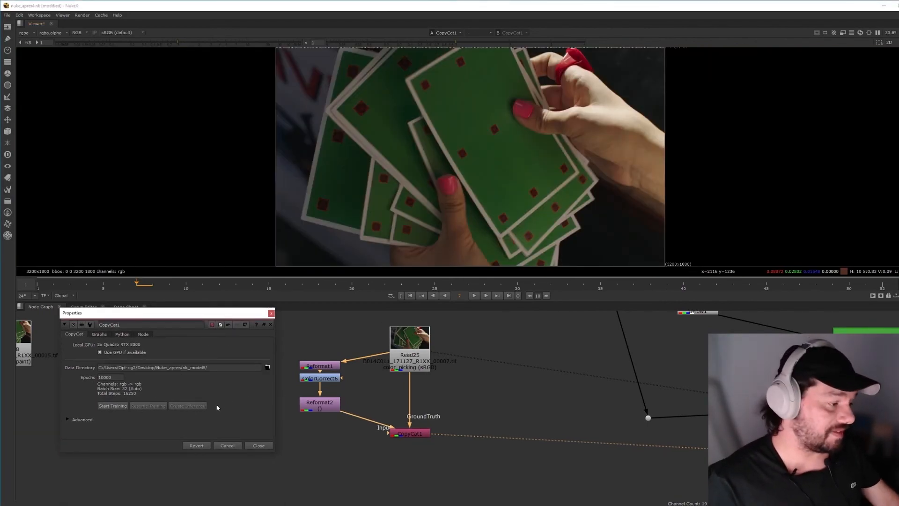
pyautogui.moveTo(415, 431); pyautogui.dragTo(415, 438)
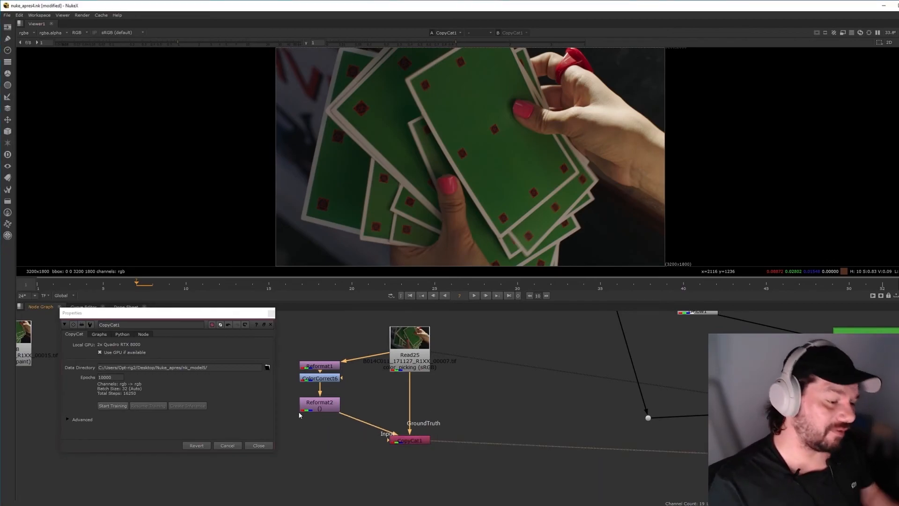
# - Compare Read25, Reformat2 and CopyCat1 in the viewer, zoomed in closely on a red card marker
pyautogui.click(426, 361)
pyautogui.press('1')
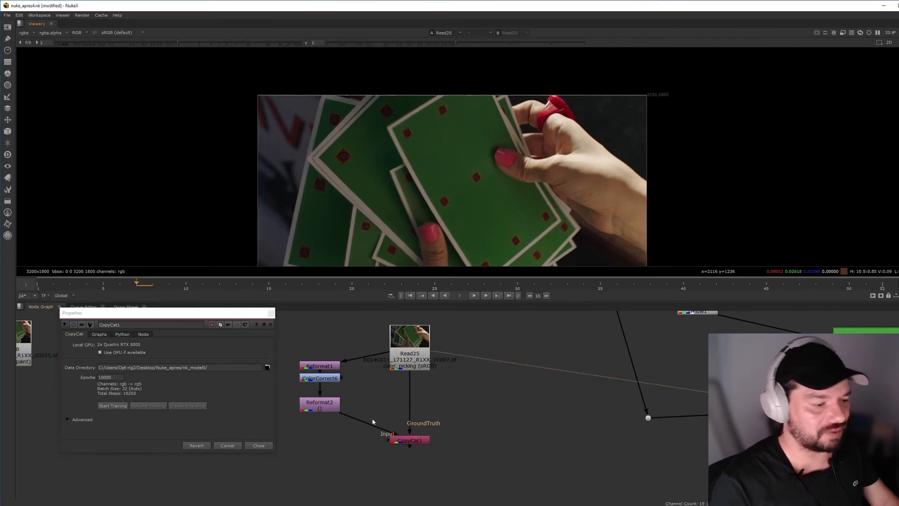
pyautogui.scroll(10, 588, 142)
pyautogui.scroll(10, 488, 190)
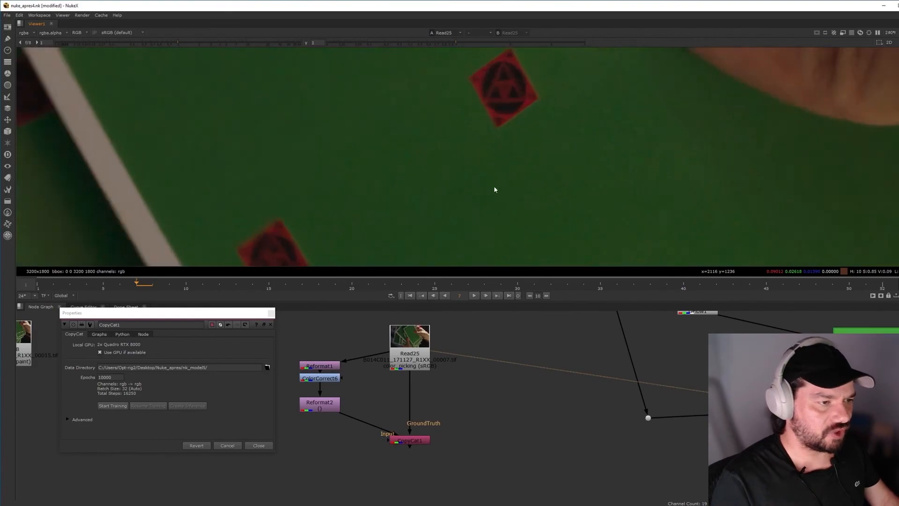
pyautogui.scroll(-3, 485, 169)
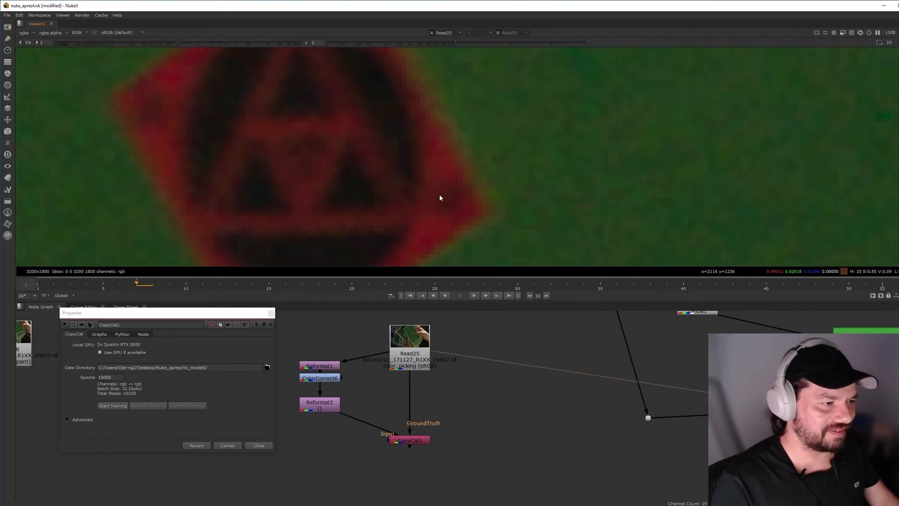
pyautogui.click(328, 402)
pyautogui.press('1')
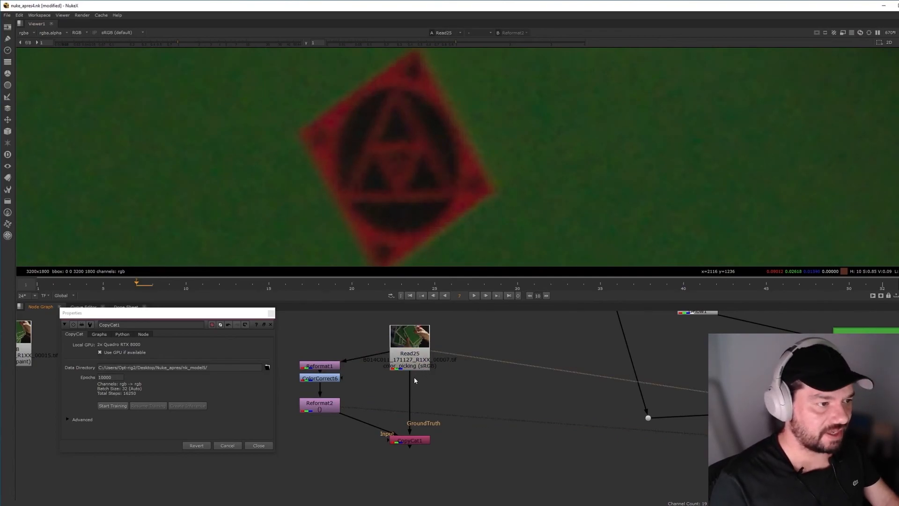
pyautogui.click(424, 439)
pyautogui.press('1')
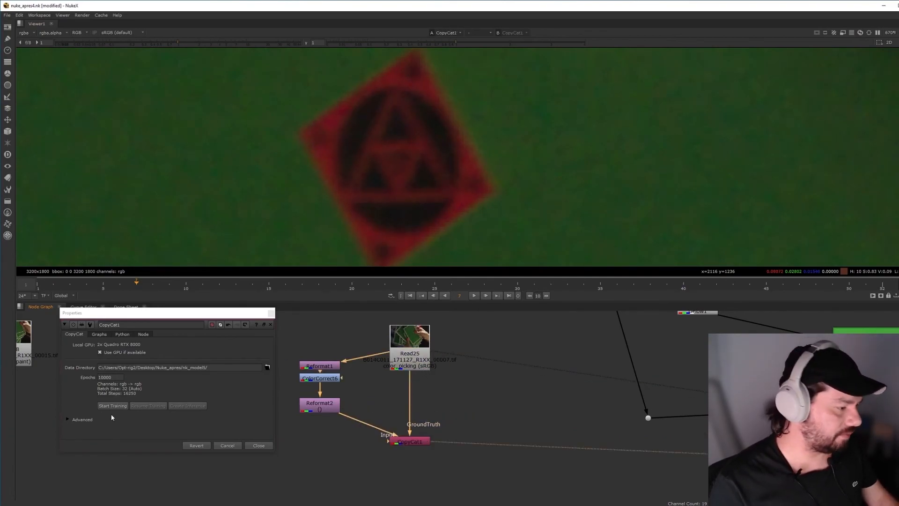
# - Set CopyCat1's advanced training options to a Large model size and a crop size of 512
pyautogui.click(71, 419)
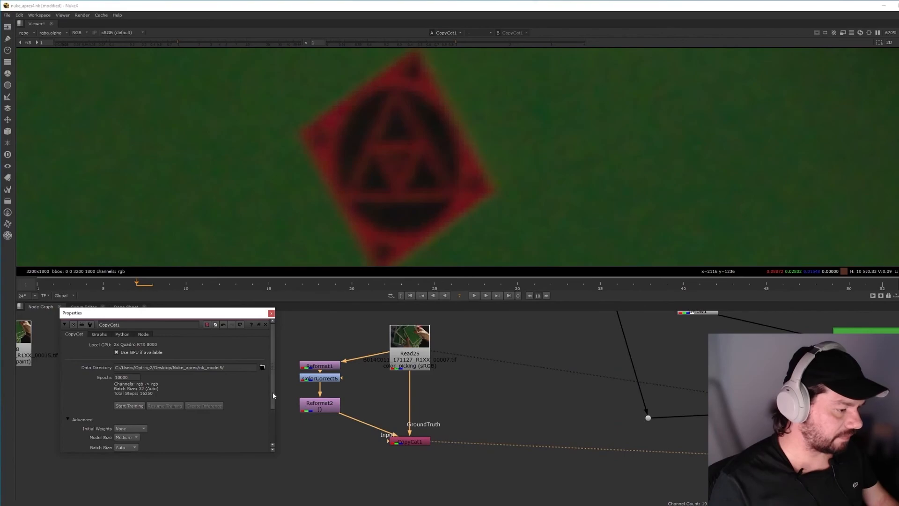
pyautogui.moveTo(273, 392); pyautogui.dragTo(299, 443)
pyautogui.moveTo(272, 407); pyautogui.dragTo(254, 328)
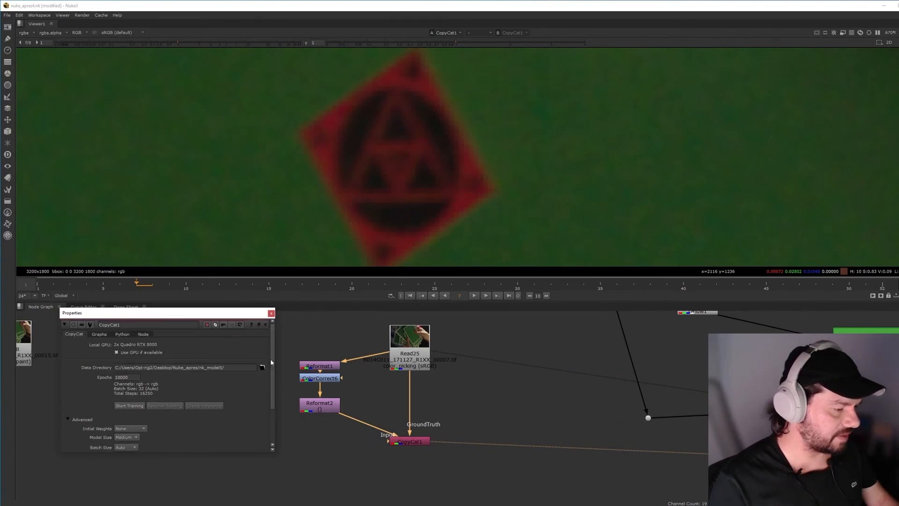
pyautogui.moveTo(271, 362); pyautogui.dragTo(274, 394)
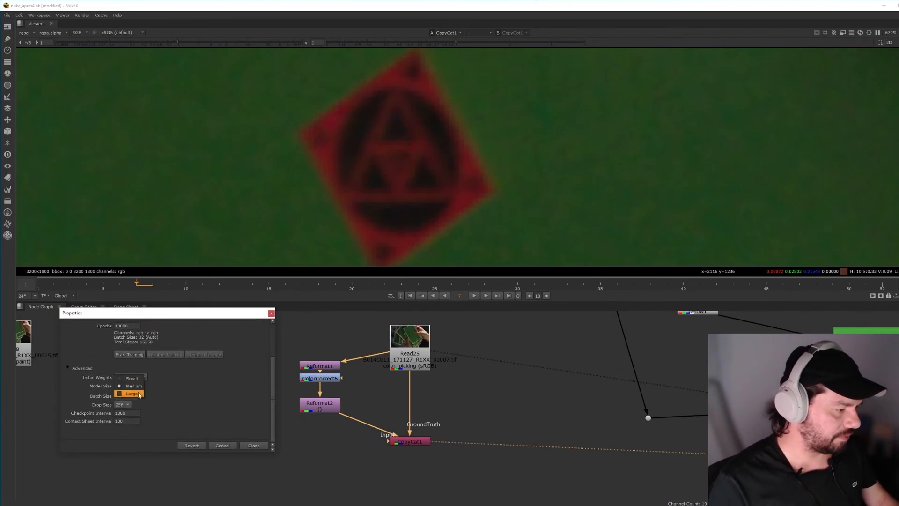
pyautogui.click(134, 393)
pyautogui.click(123, 405)
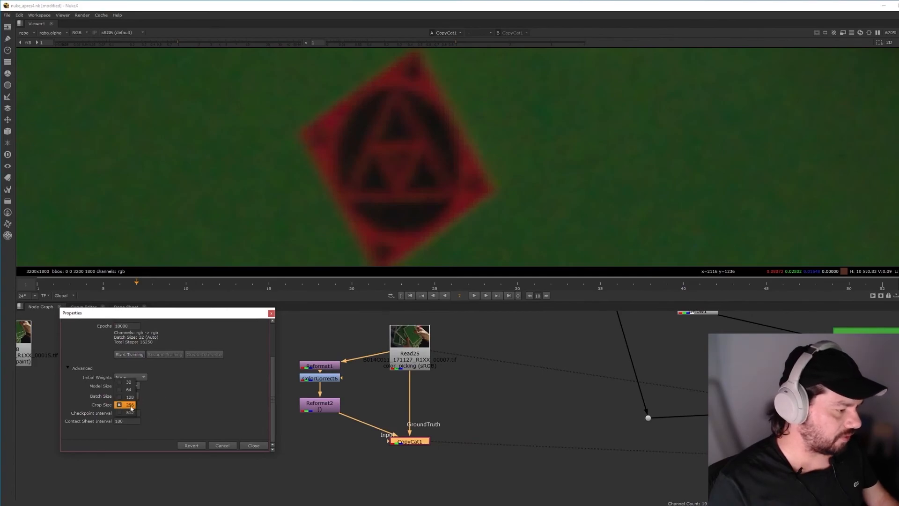
pyautogui.click(124, 412)
# - Set CopyCat1's batch size to Manual with a value of 18 and start the training
pyautogui.scroll(2, 273, 375)
pyautogui.scroll(-2, 188, 384)
pyautogui.click(127, 395)
pyautogui.click(133, 404)
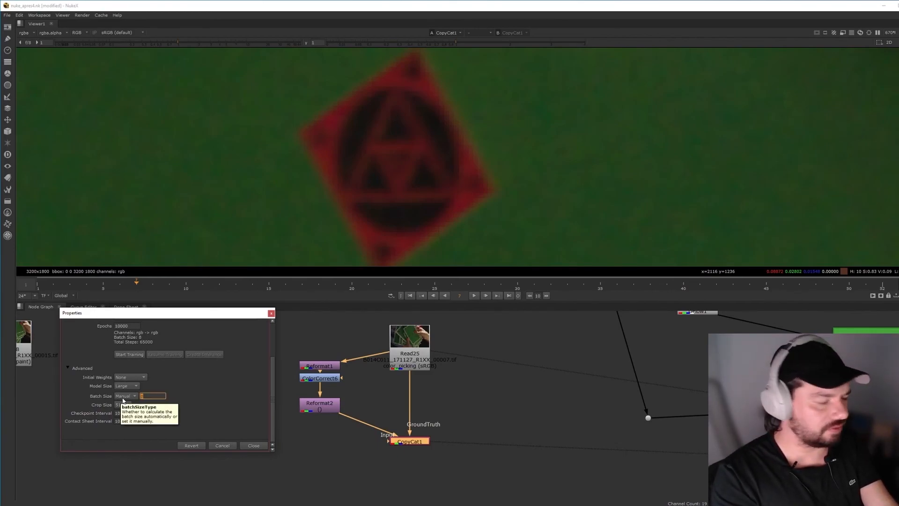
pyautogui.write('25')
pyautogui.press('Return')
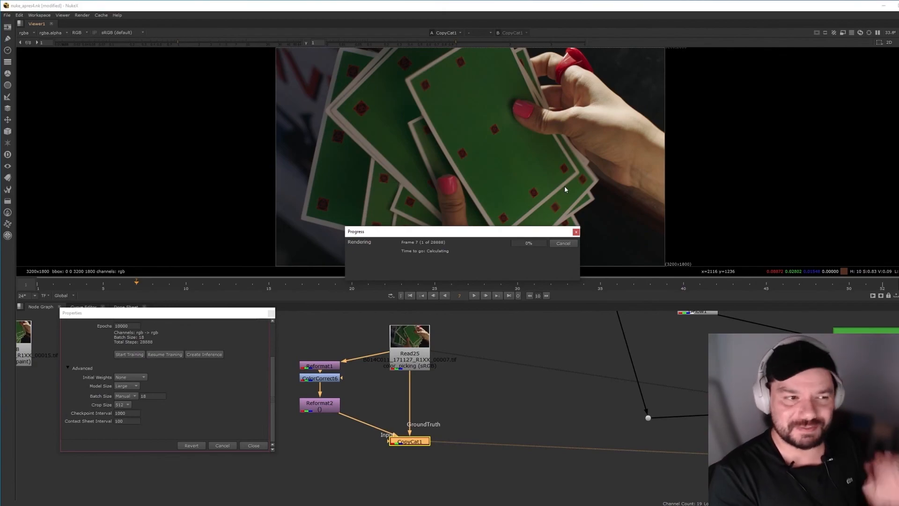
# - Move the training progress window out of the way and examine the contact sheet's input and ground truth crops up close
pyautogui.moveTo(478, 233); pyautogui.dragTo(567, 331)
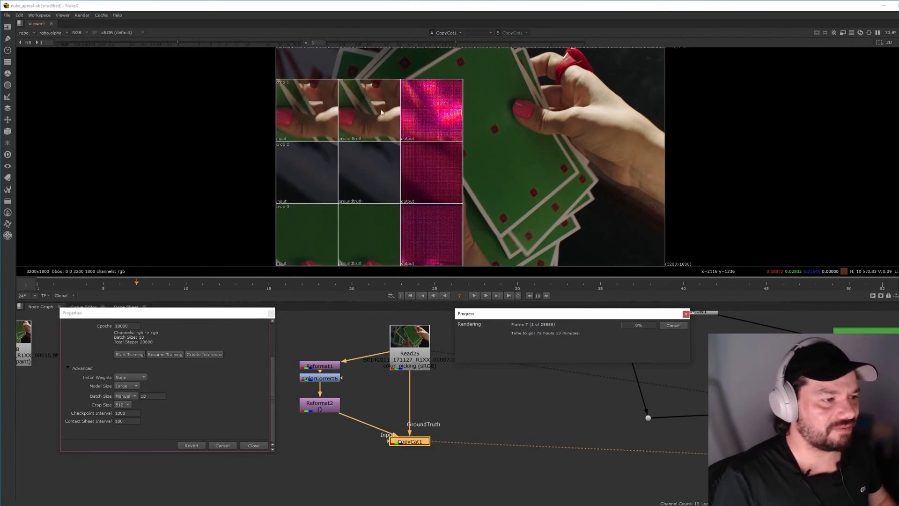
pyautogui.scroll(8, 382, 117)
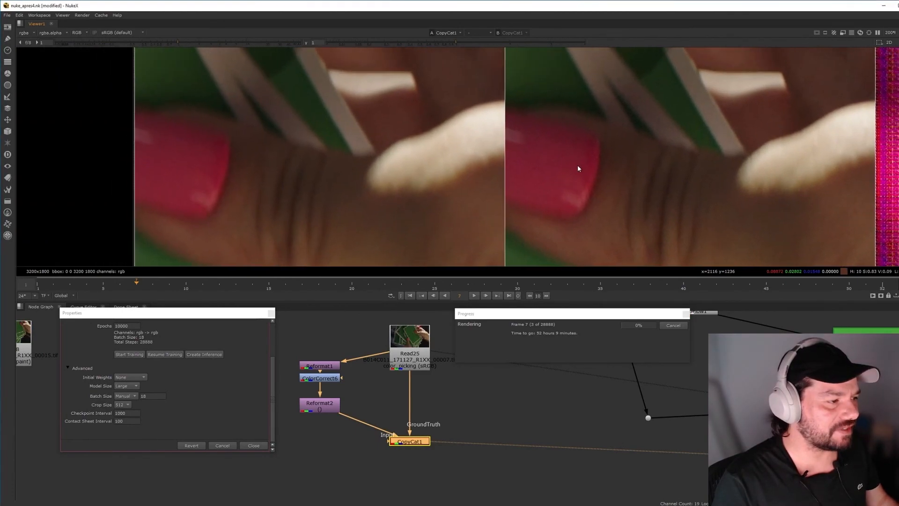
pyautogui.press('f')
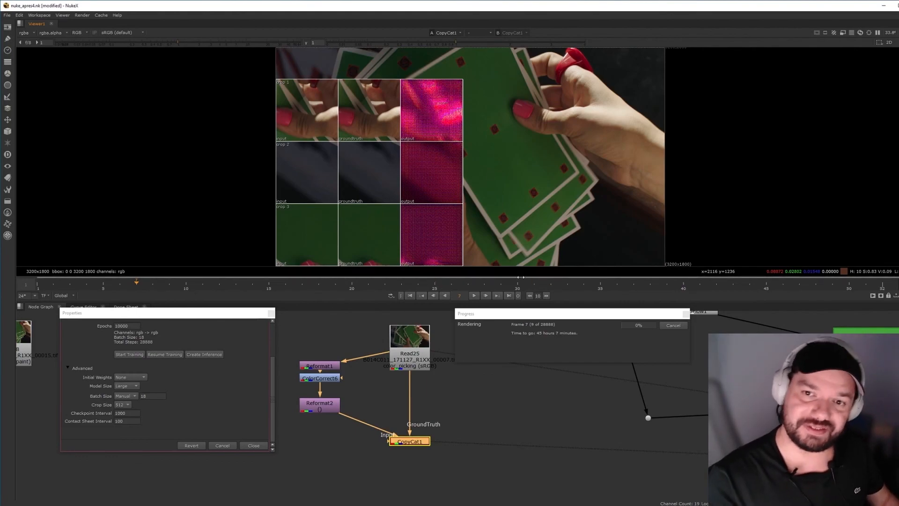
pyautogui.moveTo(585, 314); pyautogui.dragTo(164, 241)
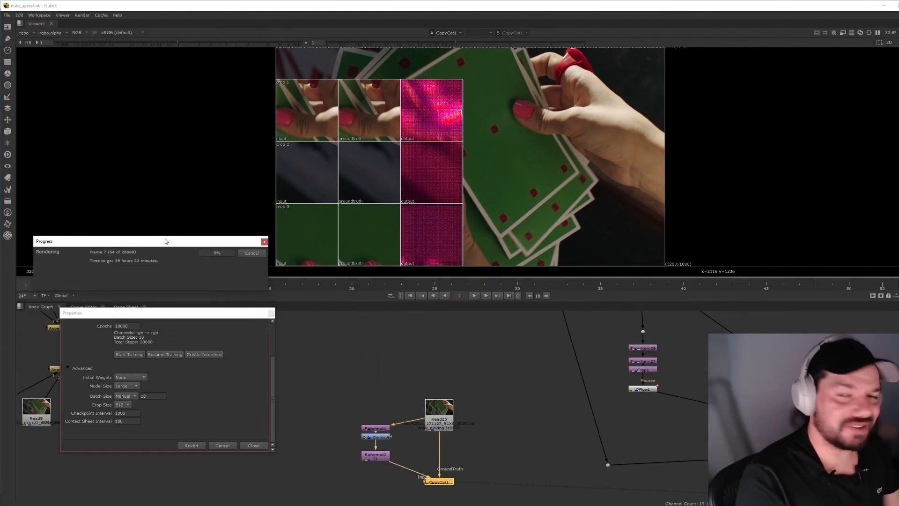